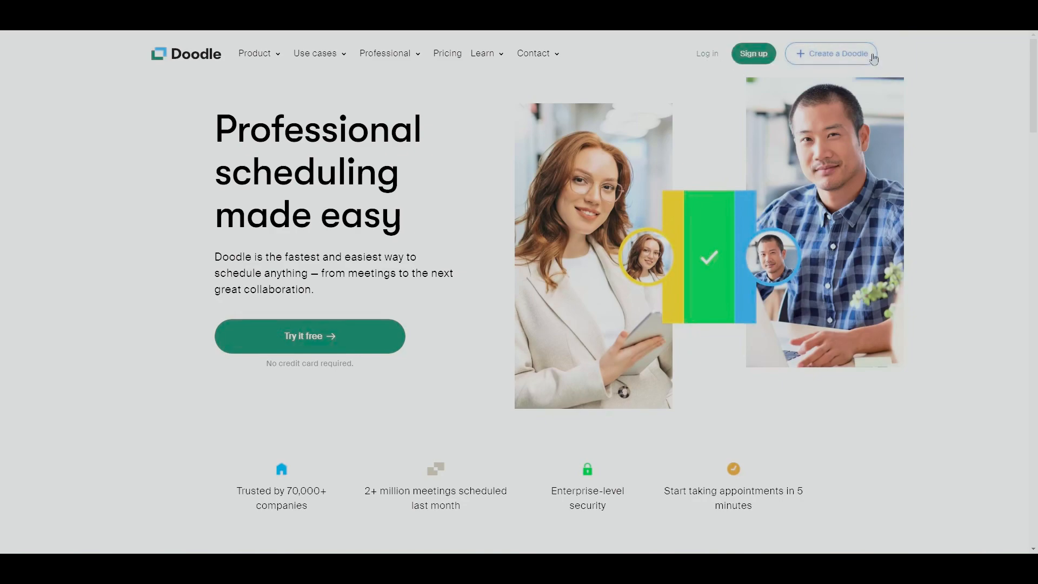
- Open the group poll form without an account and examine its detail fields, duration options, weekly calendar and Pro settings
left_click(836, 60)
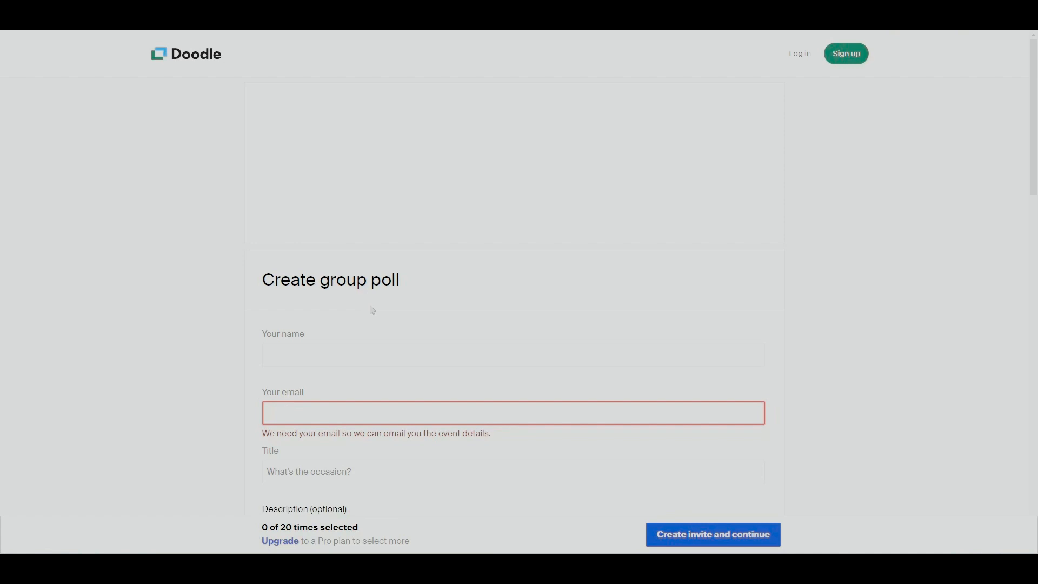
scroll(505, 248, "down", 1)
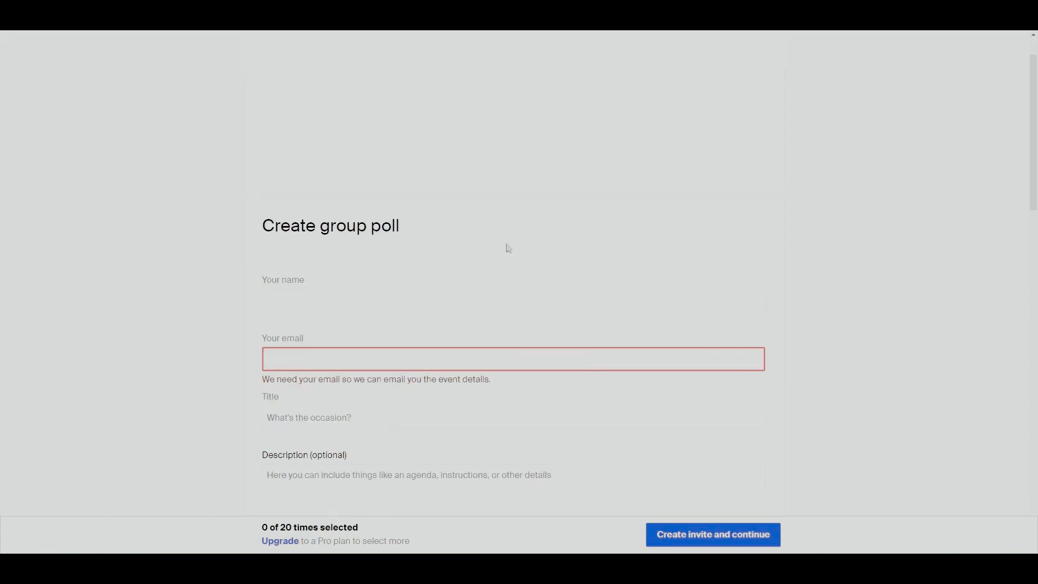
left_click(363, 302)
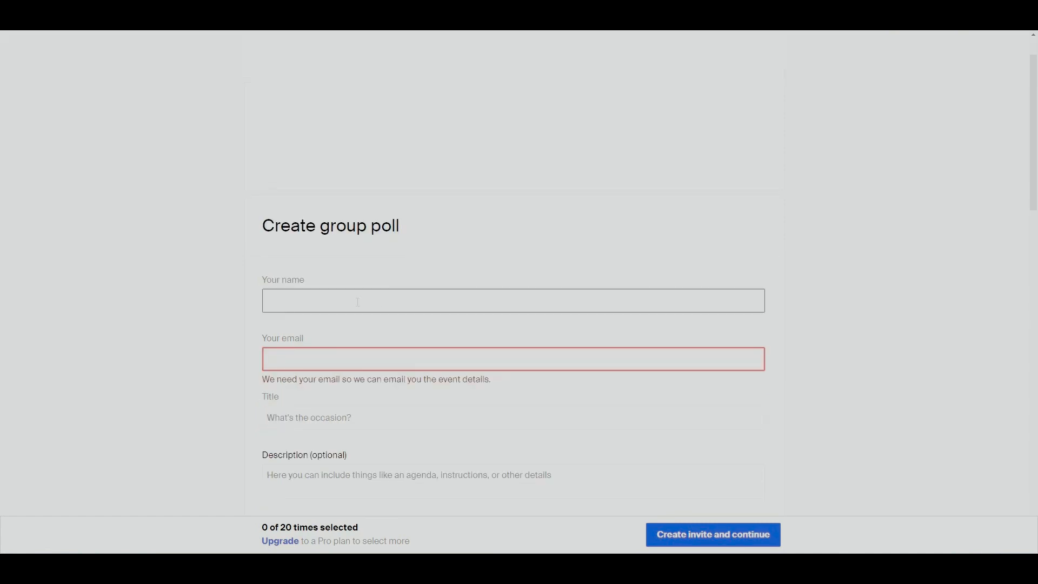
left_click(306, 299)
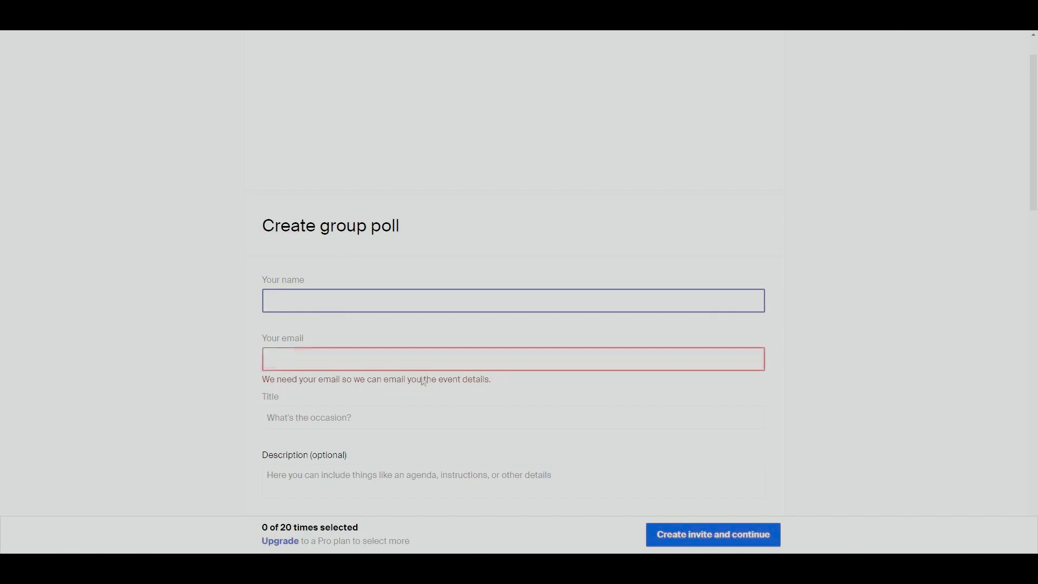
scroll(422, 381, "down", 3)
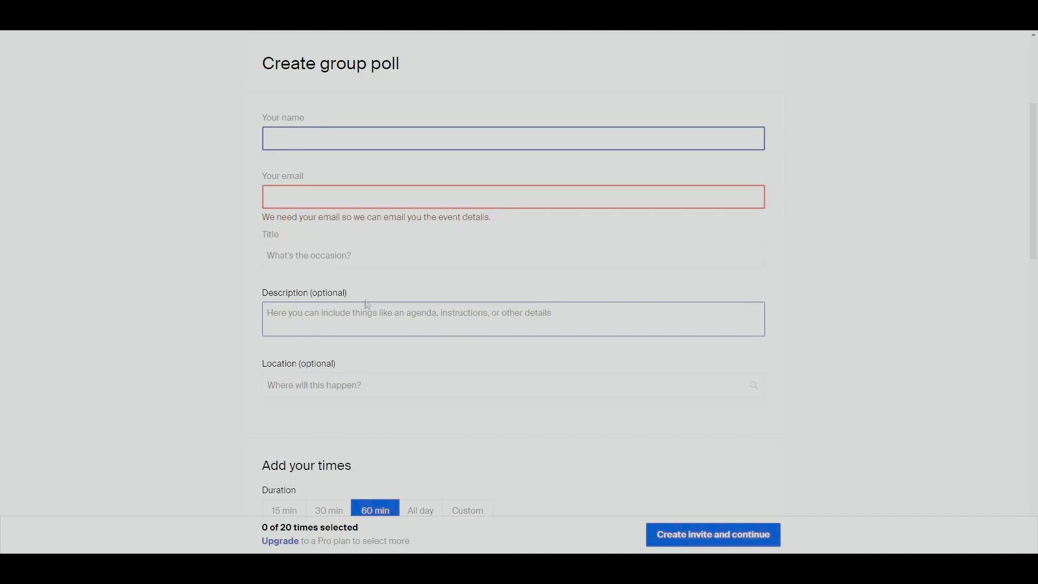
scroll(486, 352, "down", 2)
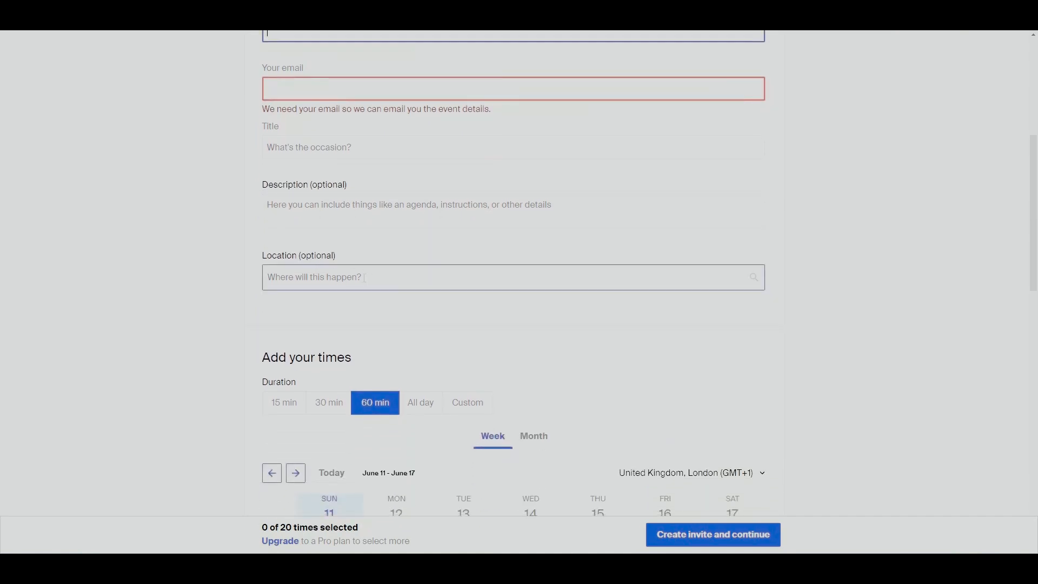
scroll(359, 280, "down", 3)
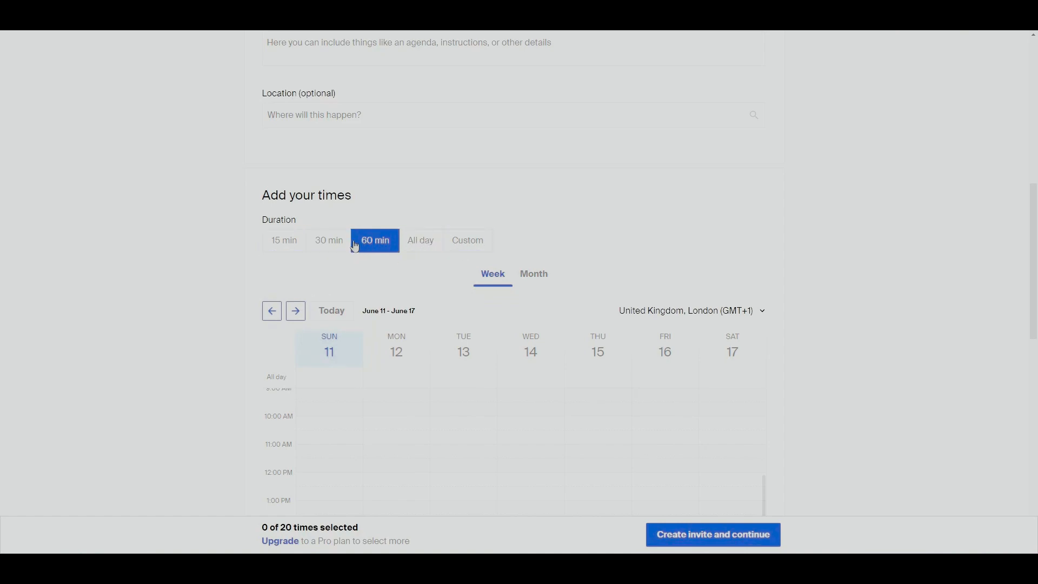
left_click(462, 247)
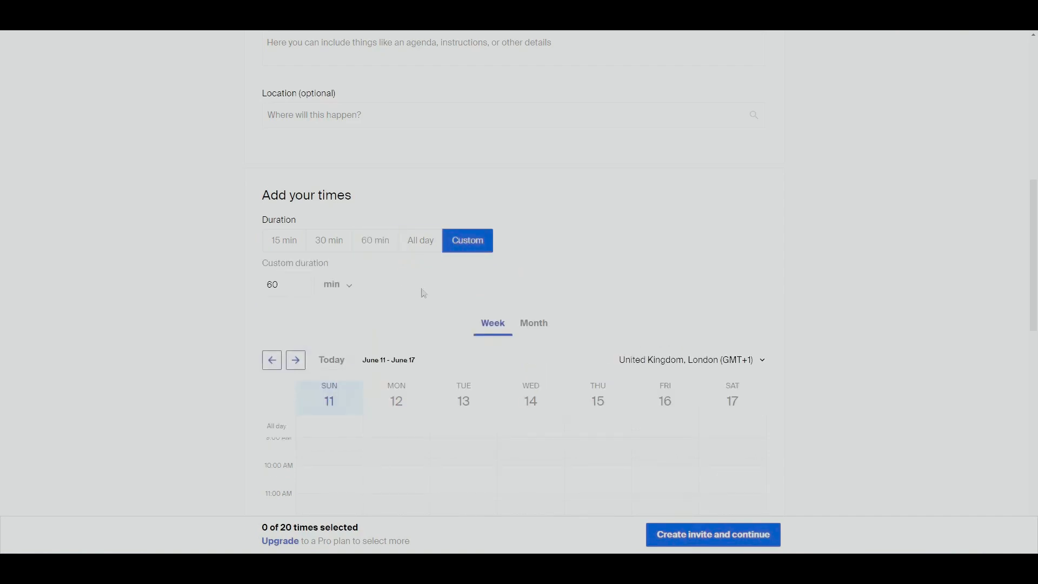
scroll(806, 382, "down", 3)
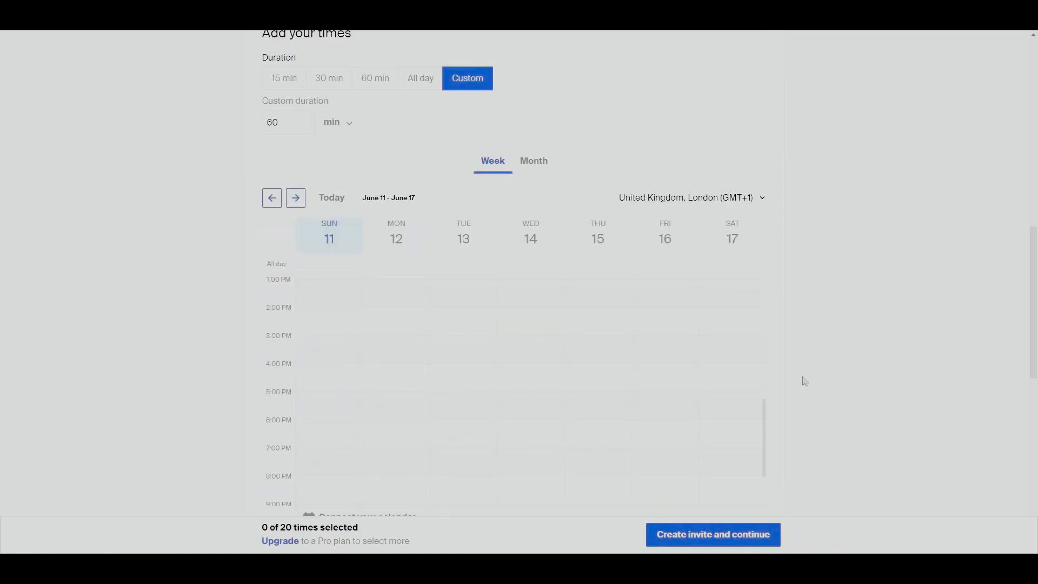
scroll(805, 381, "down", 1)
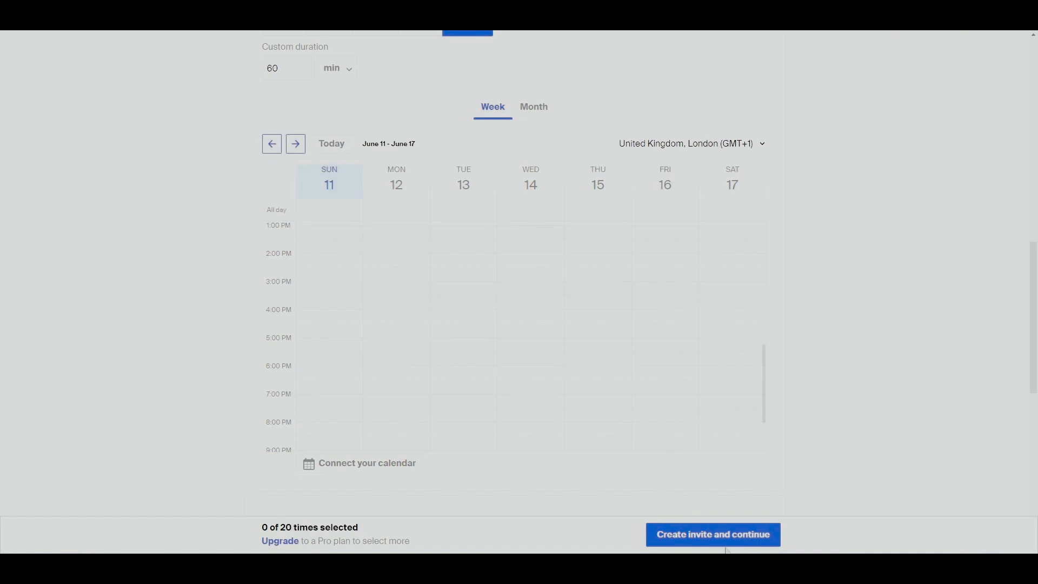
scroll(716, 435, "down", 8)
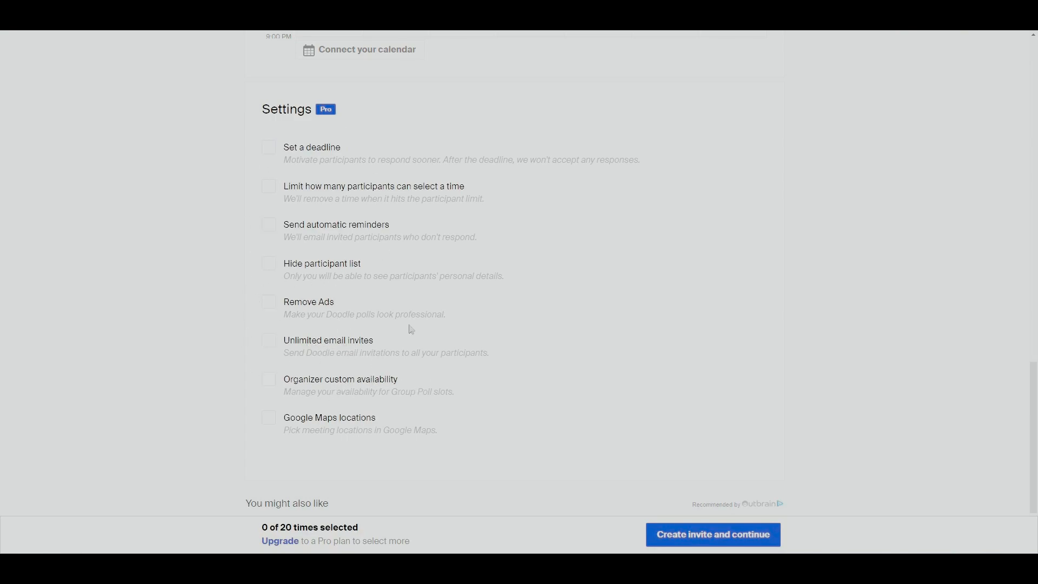
scroll(563, 390, "up", 20)
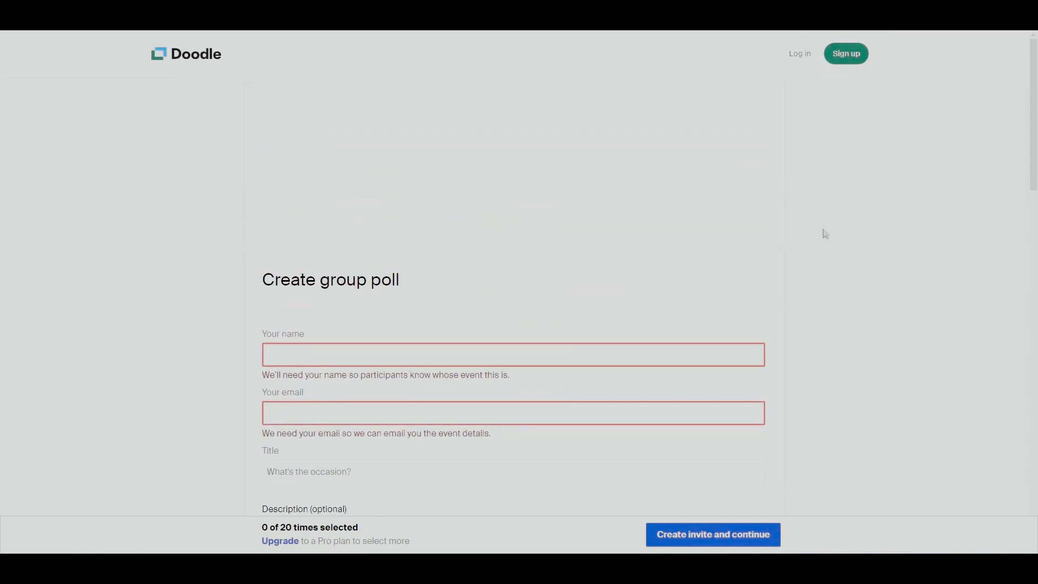
- Sign up for an account and postpone connecting a calendar
left_click(842, 60)
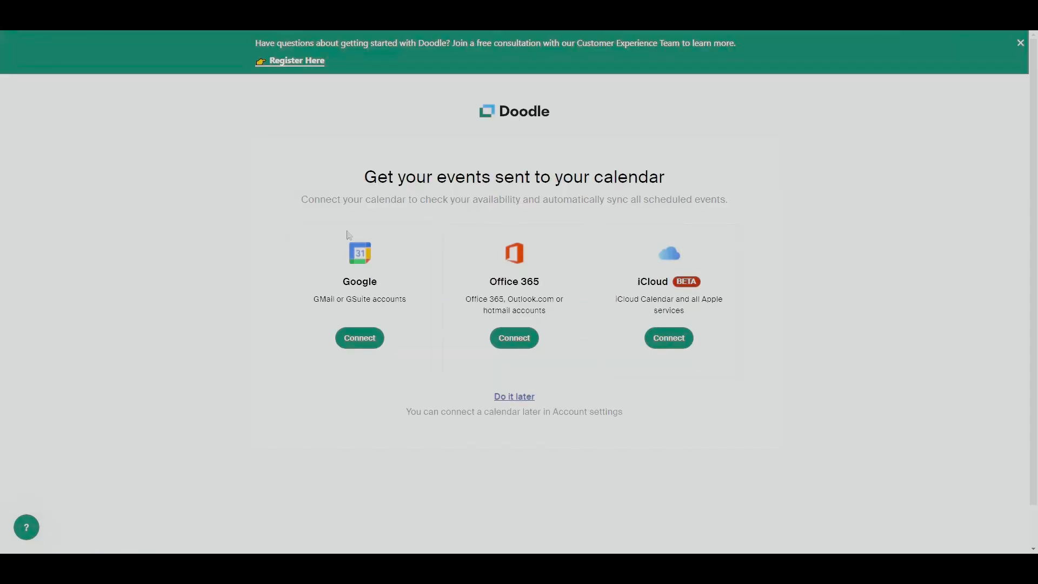
left_click(372, 339)
left_click(527, 397)
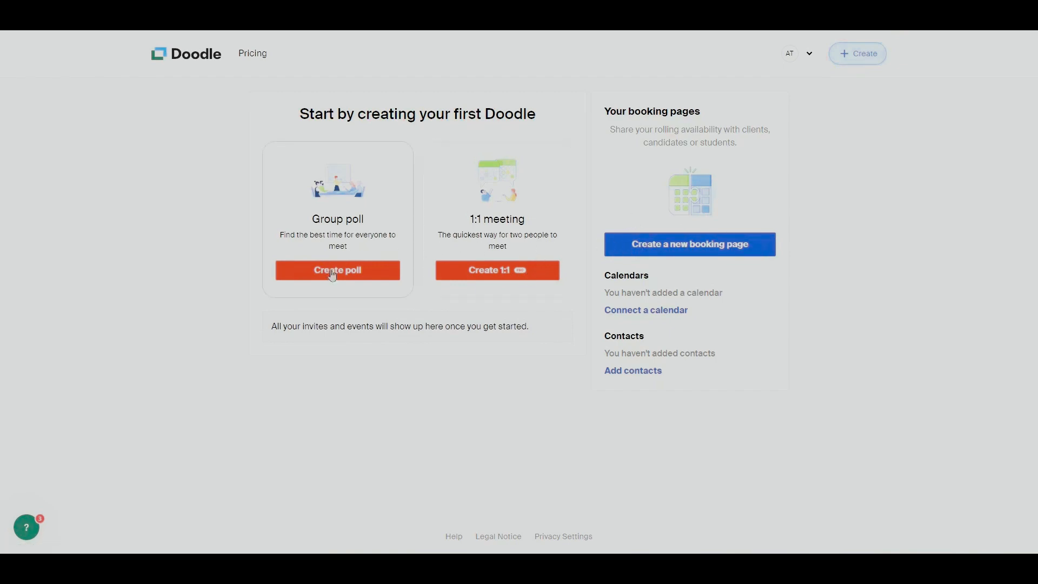
- Start a new group poll and title it "Team's Dinner Night"
left_click(349, 271)
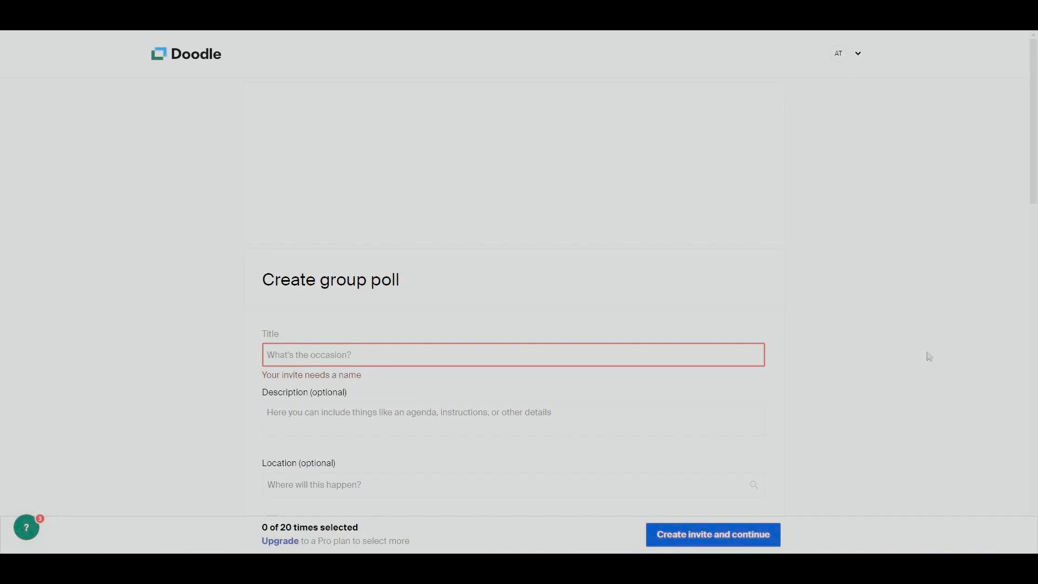
left_click(461, 358)
type("Team")
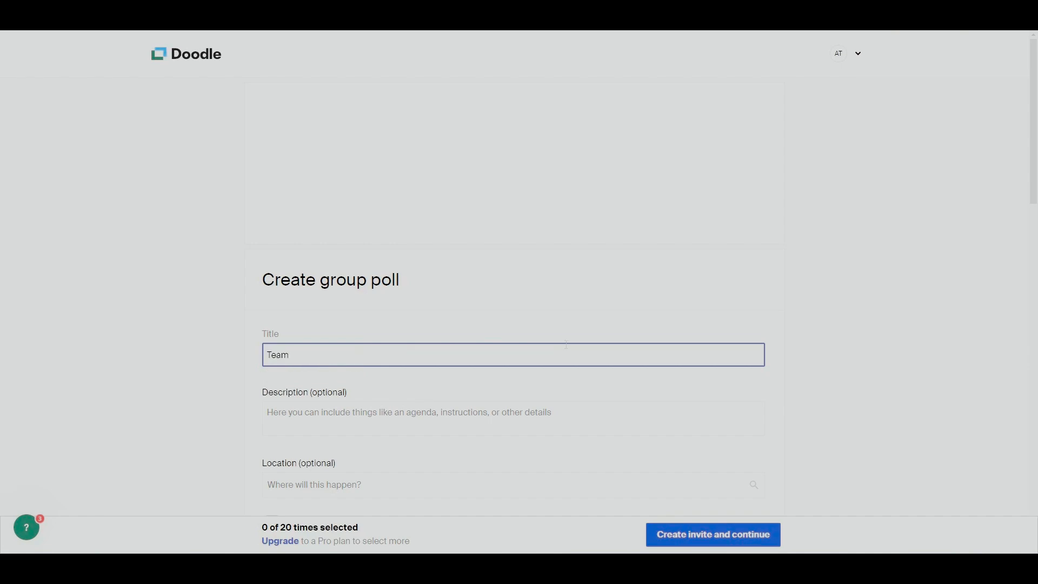
type("'s Dinner Night")
- Enter the poll description "Figuring out the best availability of everyone for our upcoming dinner night"
left_click(332, 407)
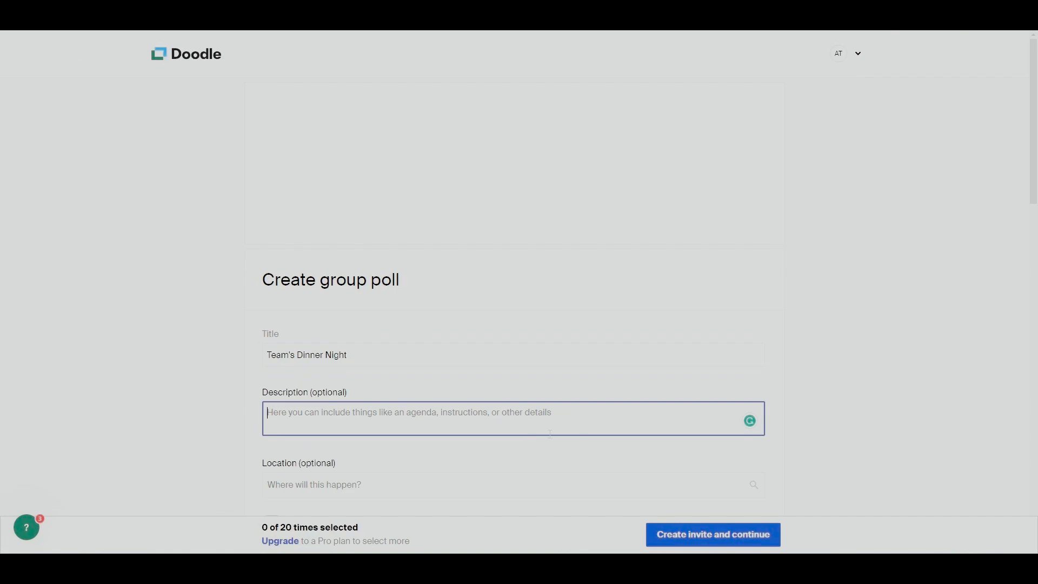
type("Figuring out the best availability of ev")
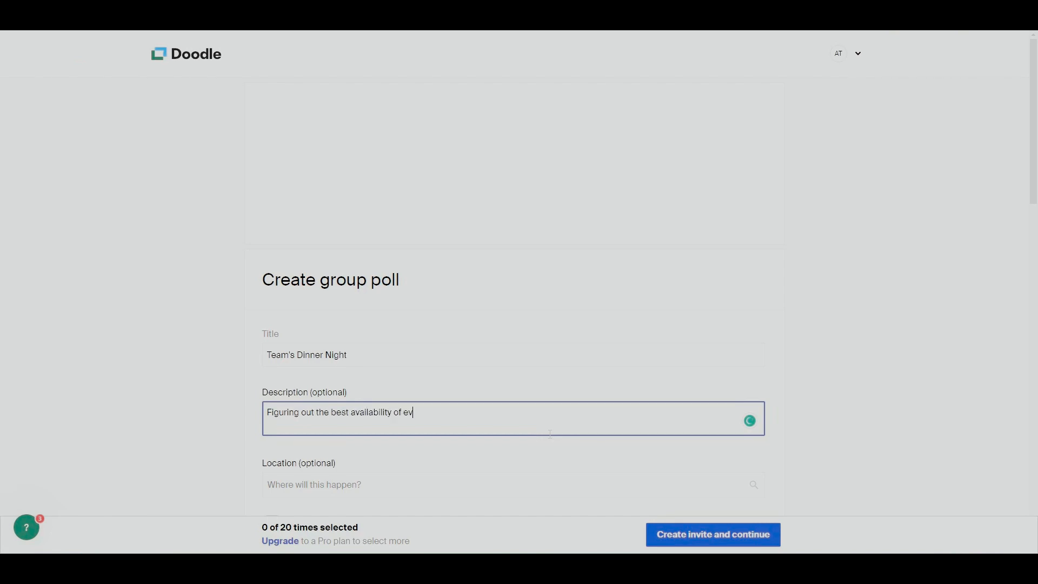
type("eryone for our upcominhg dinner night")
- Set the poll's location to the plain text "Restaurant" without a map search
scroll(541, 422, "down", 3)
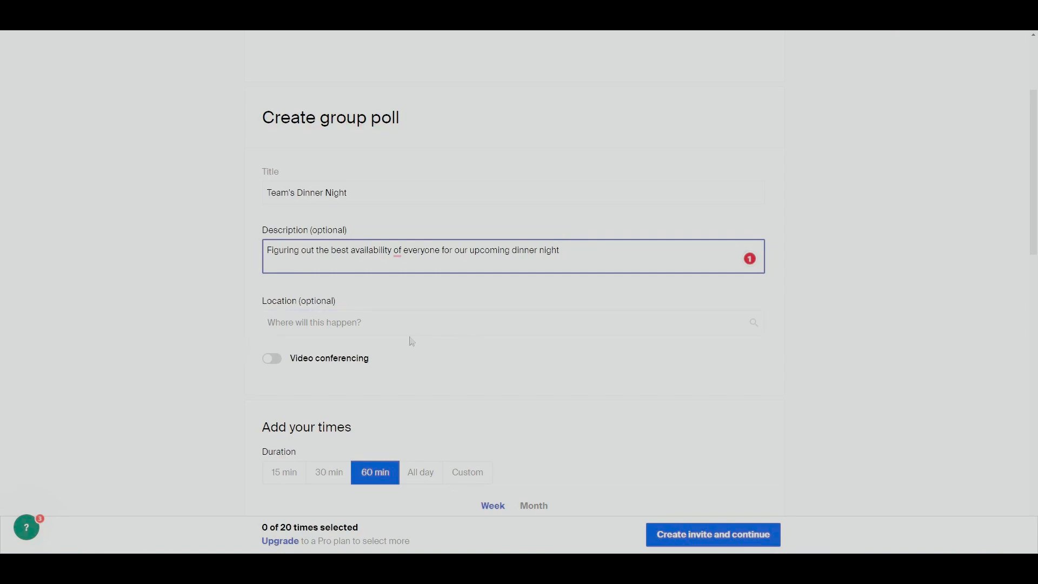
left_click(422, 320)
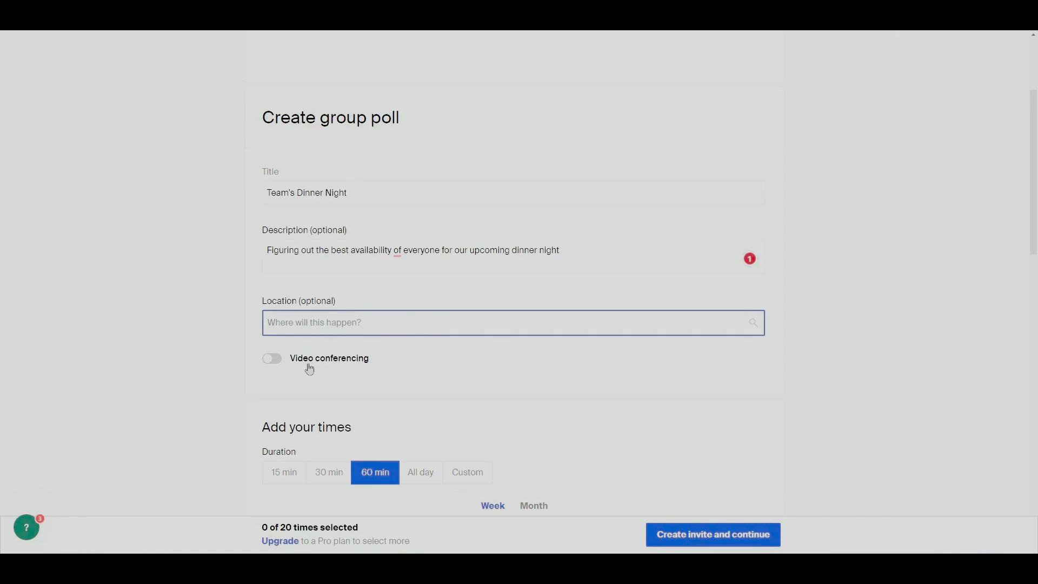
type("Res")
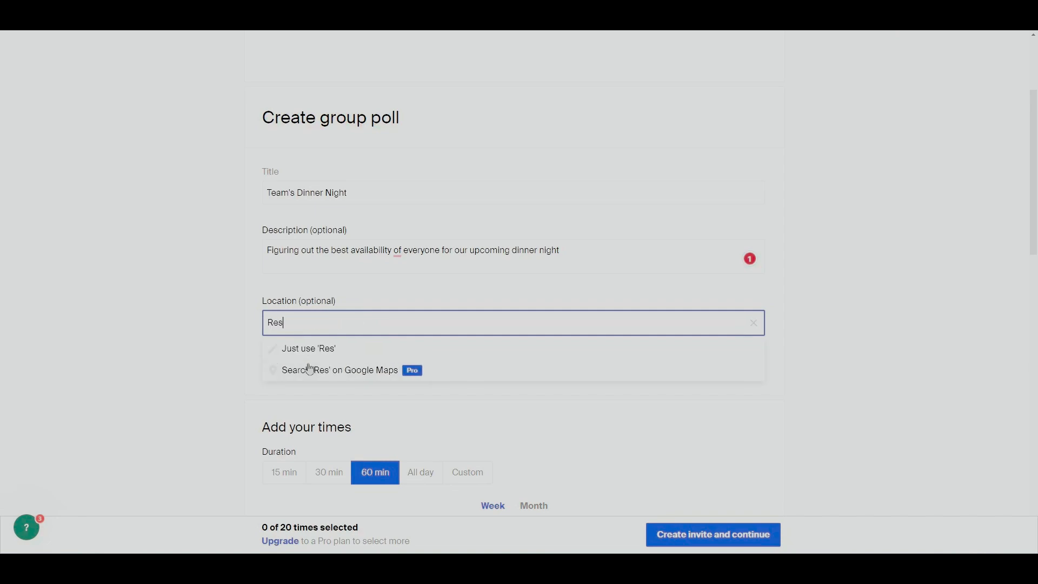
type("taurant")
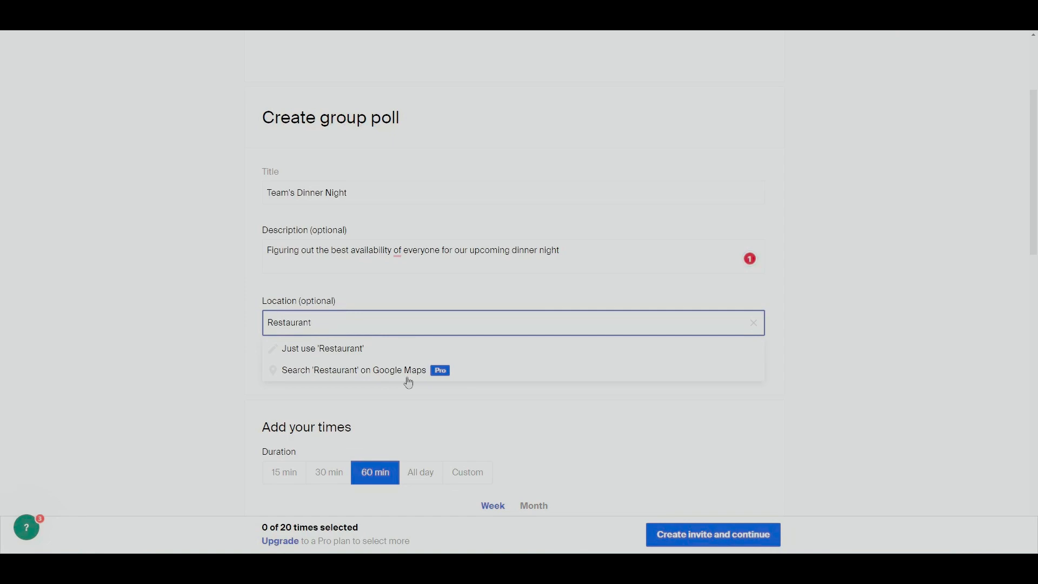
left_click(346, 348)
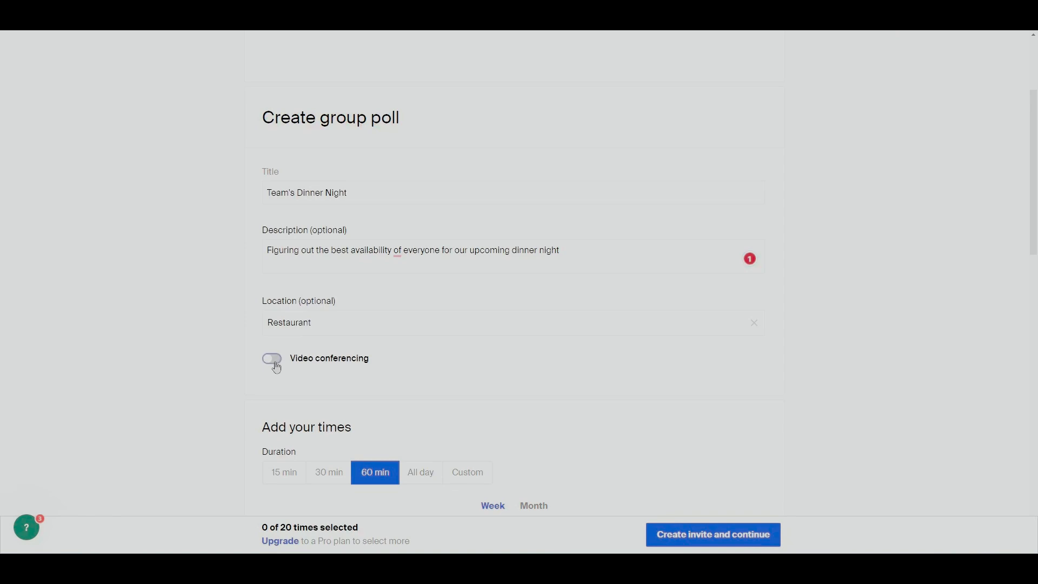
- Try video conferencing with Zoom for the poll and switch video conferencing back off
left_click(275, 364)
scroll(227, 381, "down", 2)
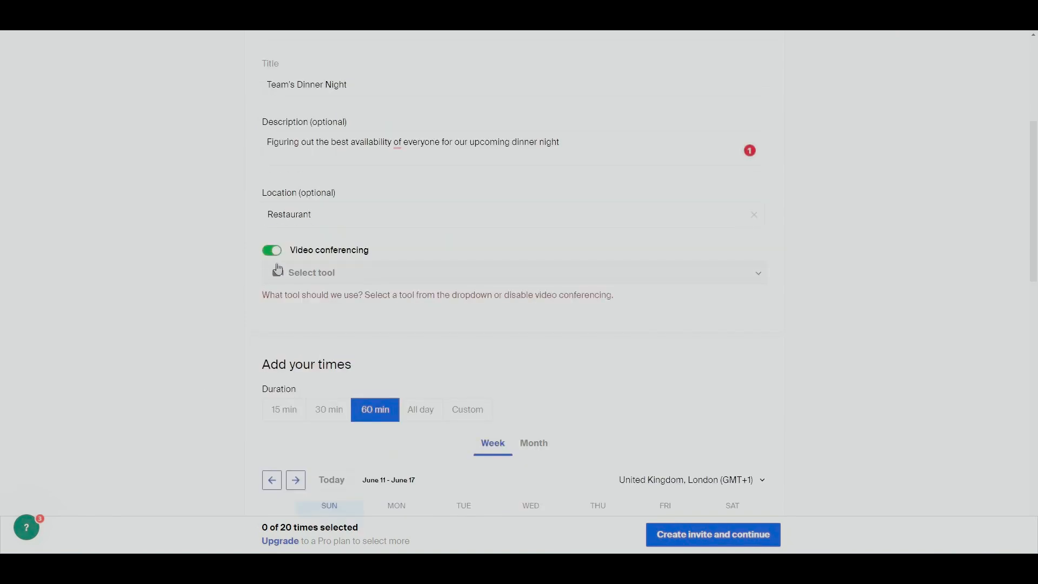
left_click(610, 279)
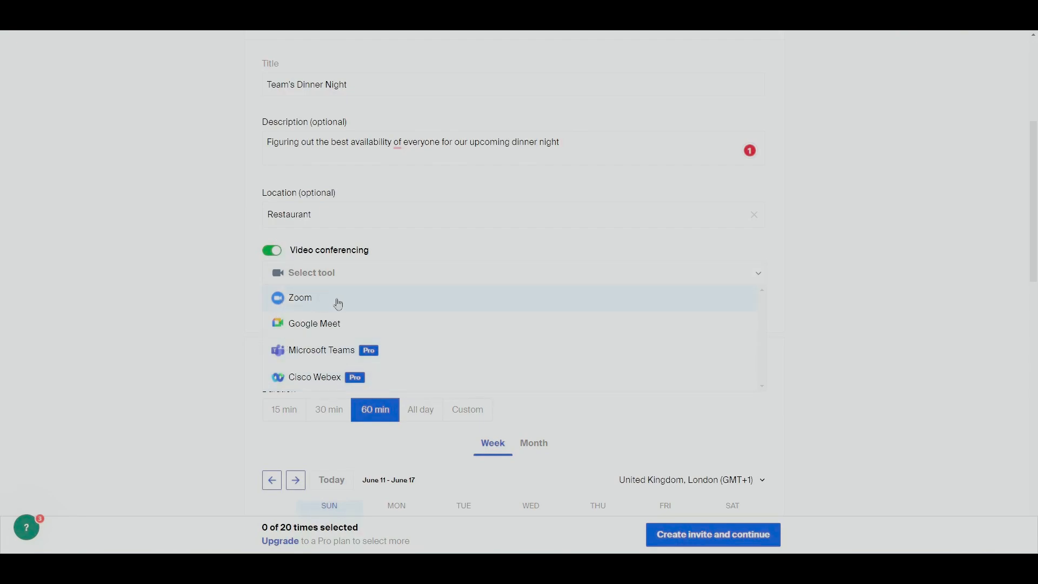
left_click(319, 307)
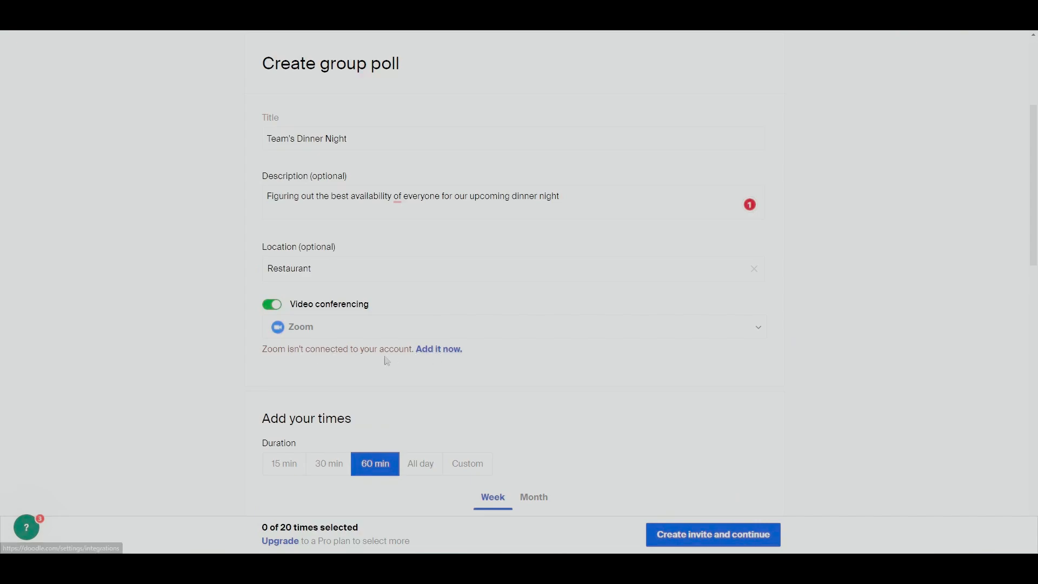
scroll(389, 352, "up", 1)
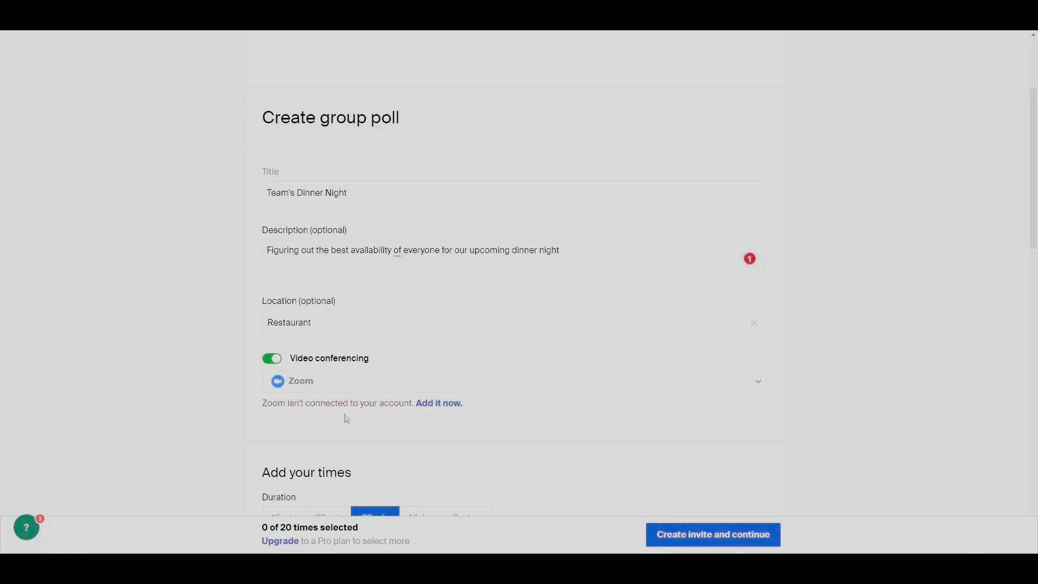
left_click(272, 359)
- Set a custom duration of 2 hours for the poll's time slots
scroll(275, 363, "down", 5)
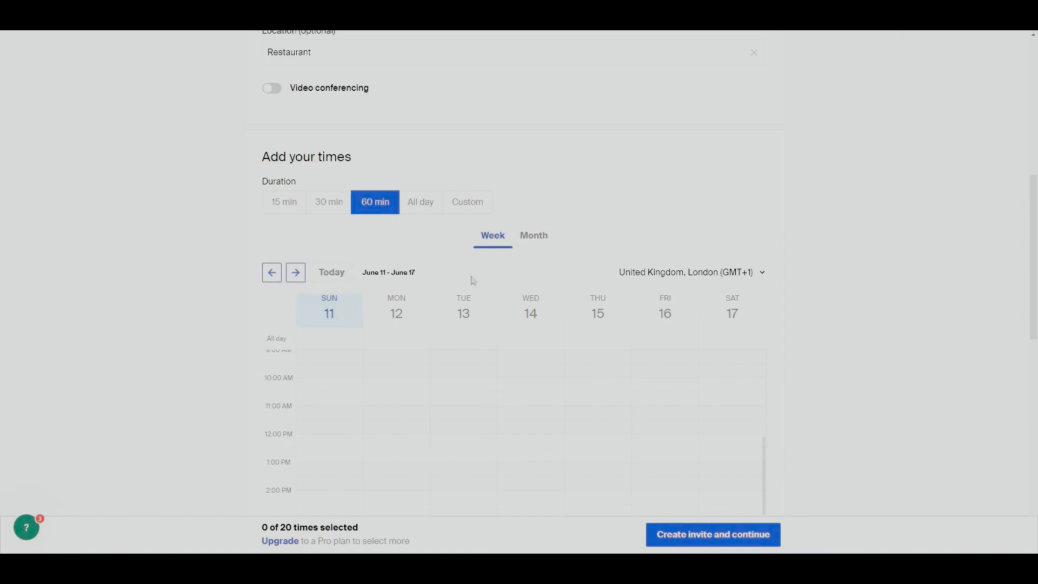
left_click(465, 201)
left_click(334, 248)
left_click(332, 299)
left_click(263, 250)
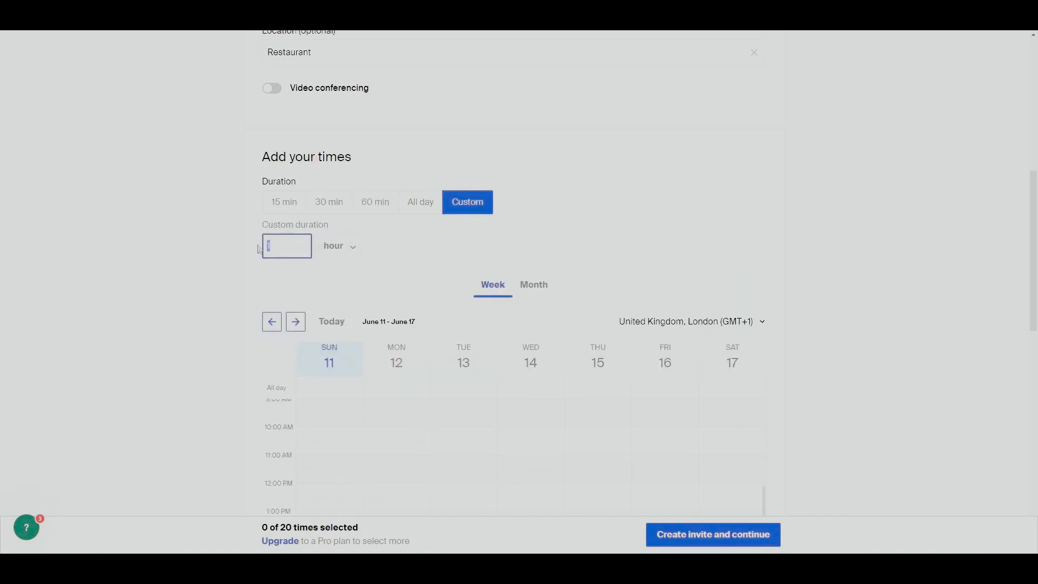
type("2")
left_click(246, 251)
- Add a 6–8 PM time slot on Monday, June 12 in the weekly calendar
scroll(412, 271, "down", 3)
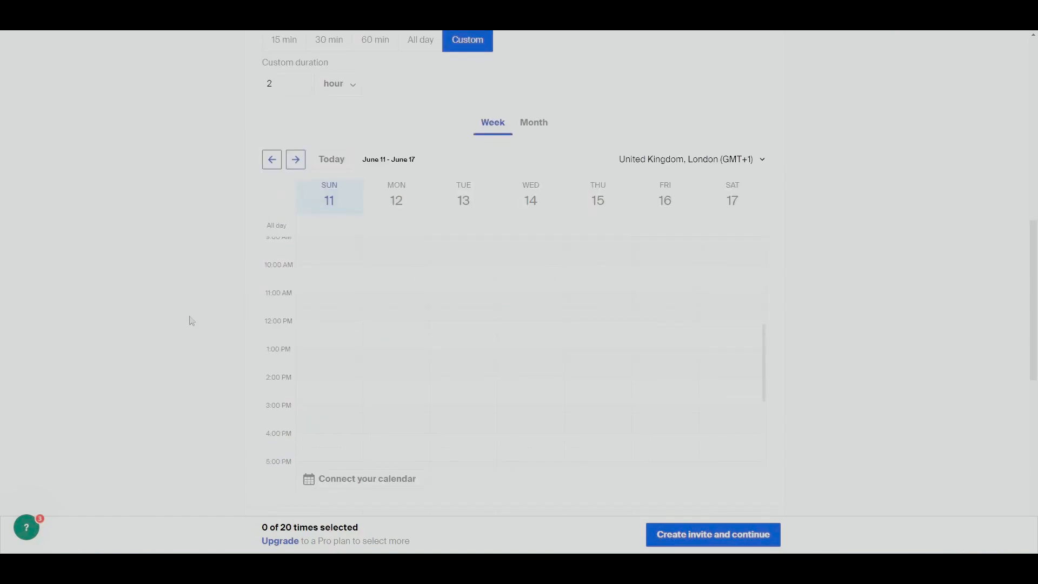
scroll(192, 321, "up", 1)
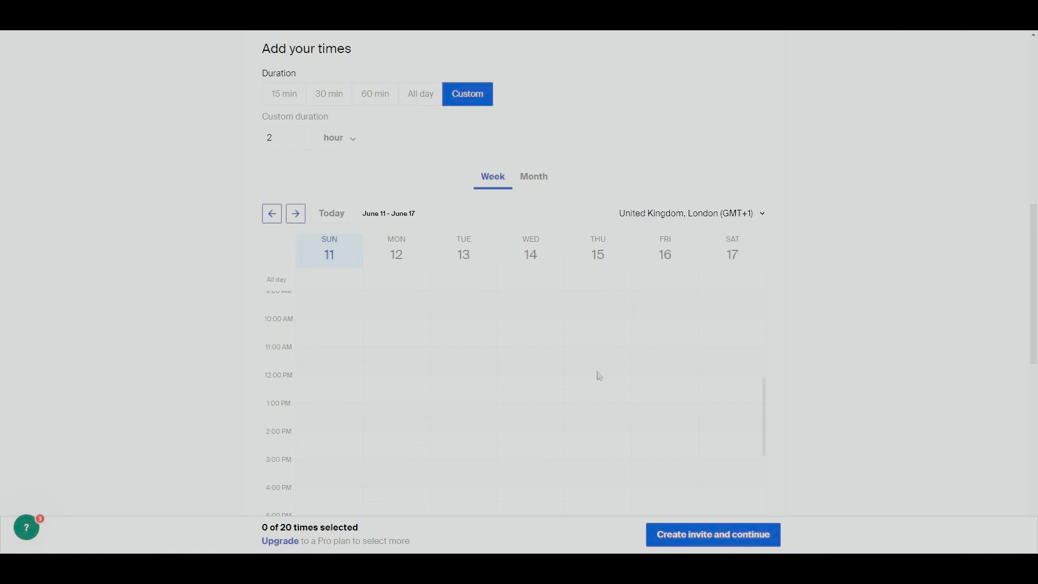
scroll(410, 339, "down", 2)
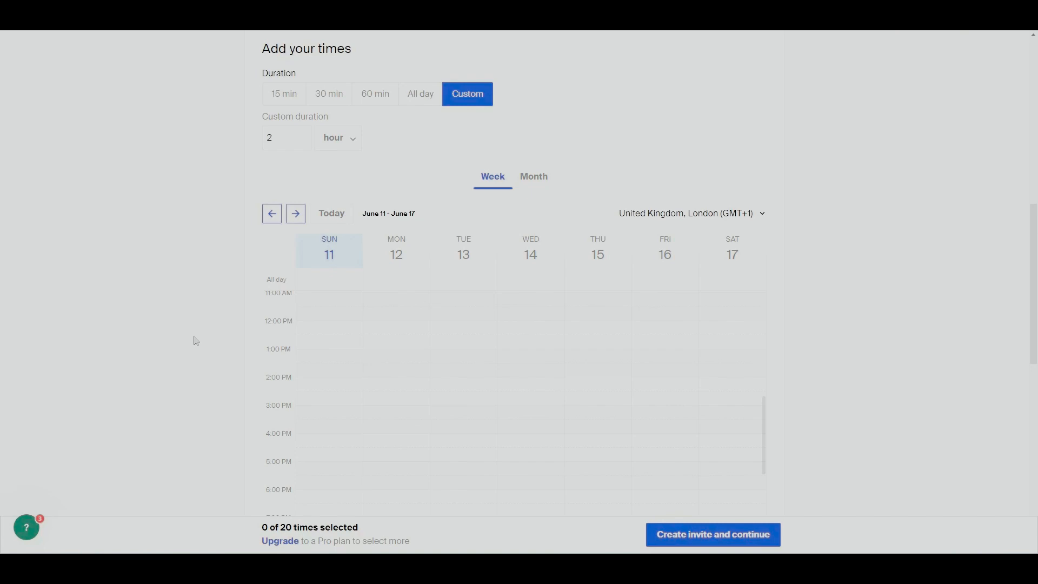
scroll(196, 341, "down", 1)
scroll(434, 355, "down", 4)
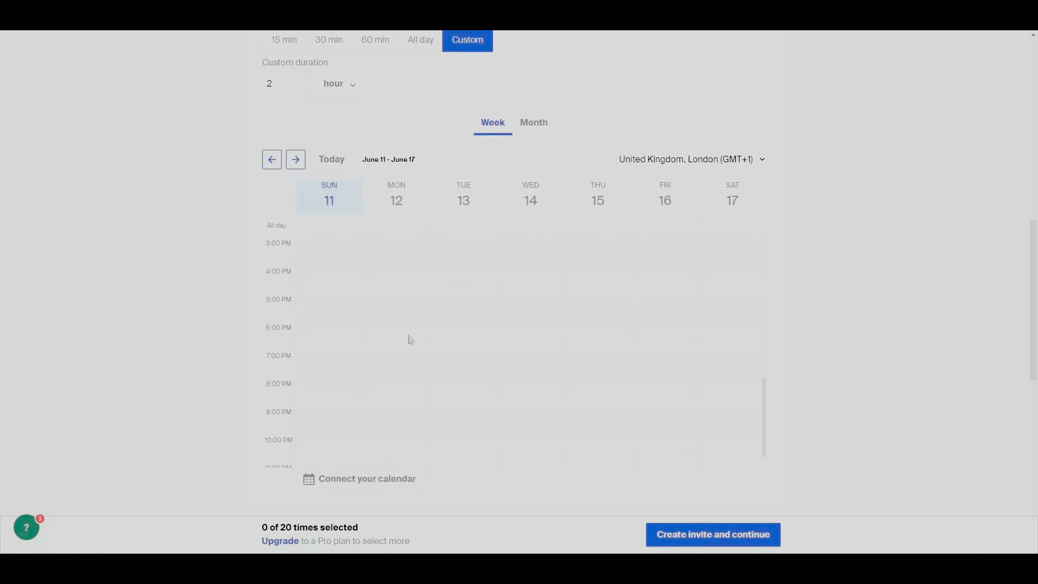
scroll(411, 340, "down", 1)
left_click(397, 312)
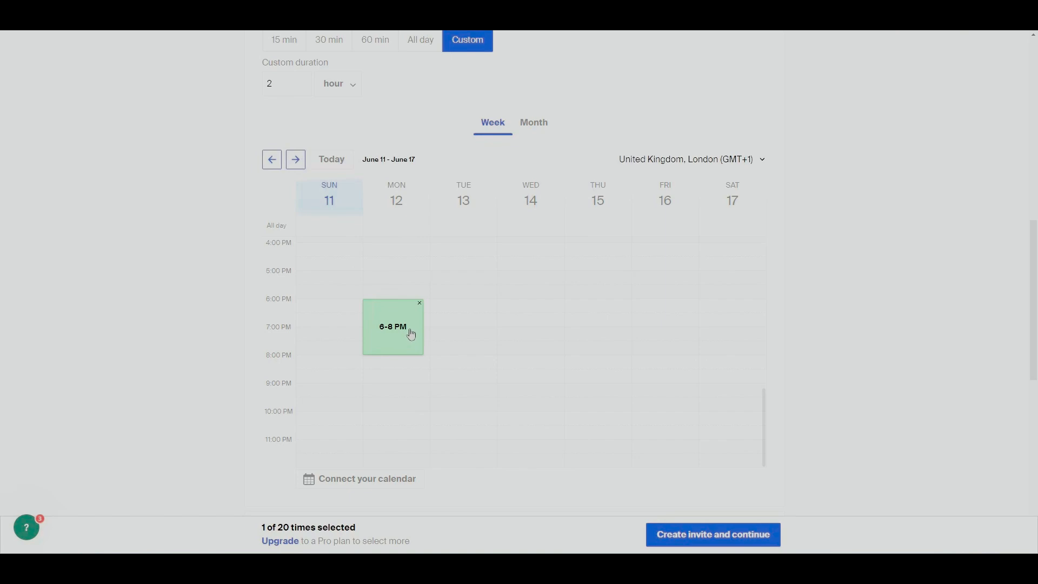
scroll(410, 334, "up", 1)
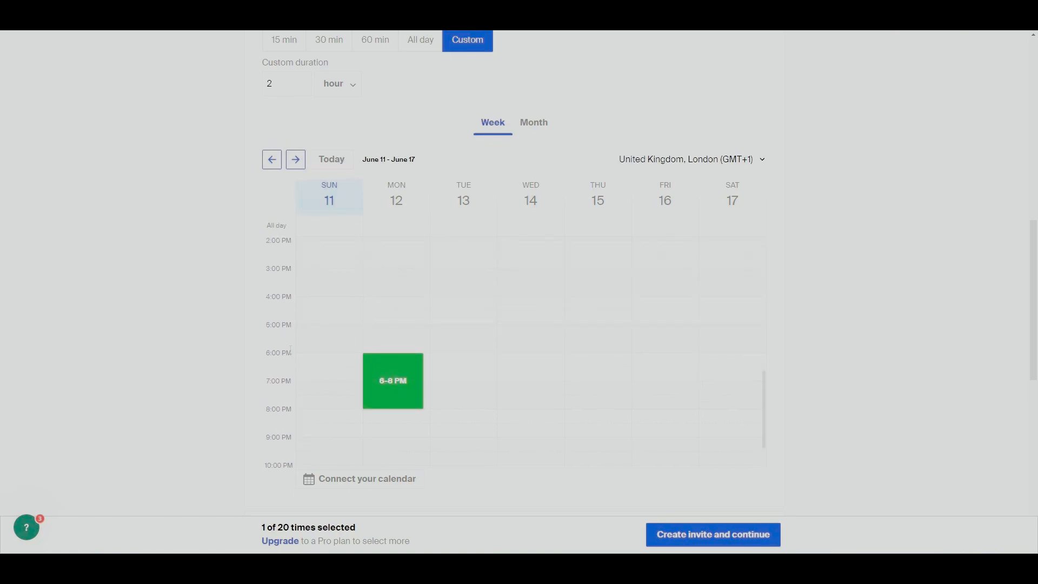
- Add 4–6 PM and 8–10 PM time slots on Monday, June 12 in the weekly calendar
left_click(397, 307)
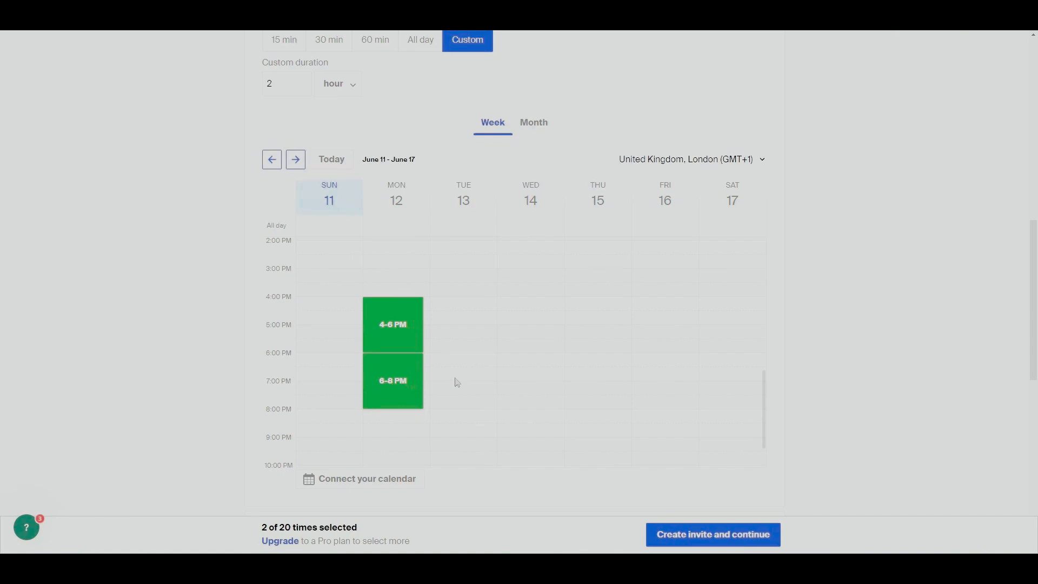
scroll(213, 320, "down", 1)
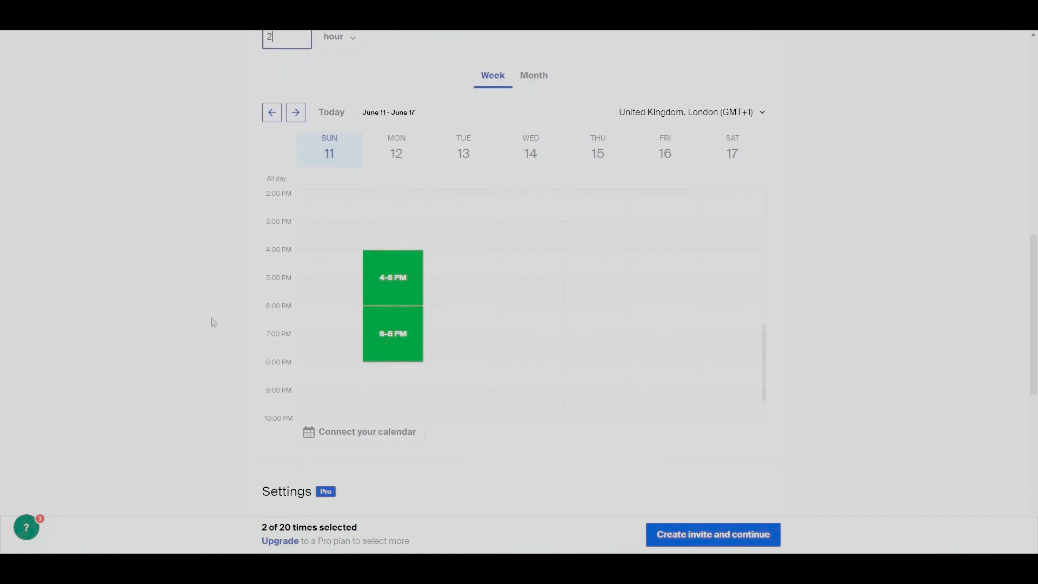
left_click(407, 366)
scroll(221, 341, "up", 1)
- Add 4–6 PM, 6–8 PM and 8–10 PM slots on both Tuesday, June 13 and Wednesday, June 14
left_click(468, 313)
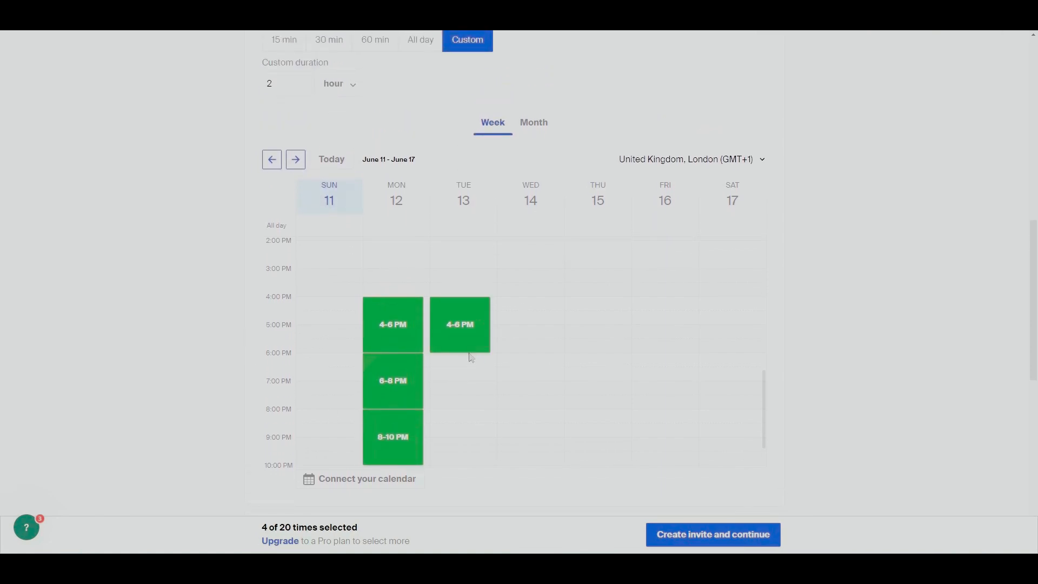
left_click(463, 373)
left_click(457, 424)
left_click(528, 319)
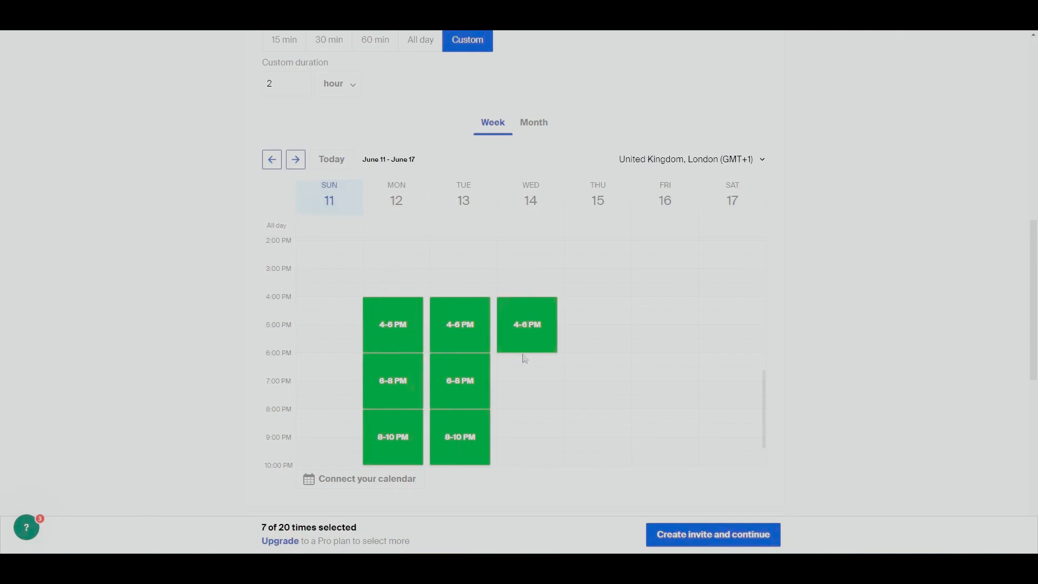
left_click(526, 378)
left_click(527, 433)
- Add 4–6 PM, 6–8 PM and 8–10 PM slots on both Thursday, June 15 and Friday, June 16
left_click(593, 324)
left_click(585, 392)
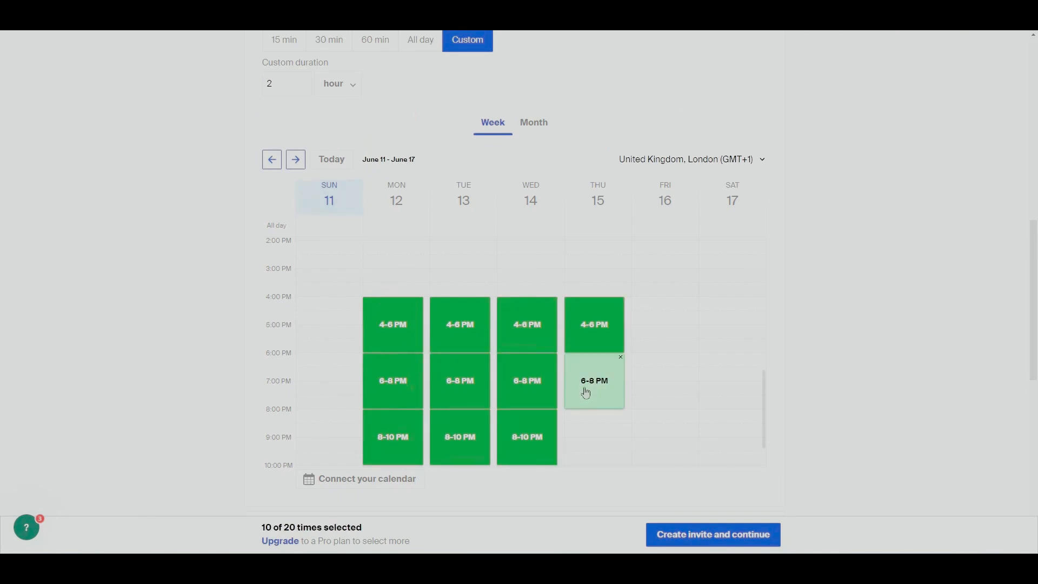
left_click(588, 427)
left_click(656, 324)
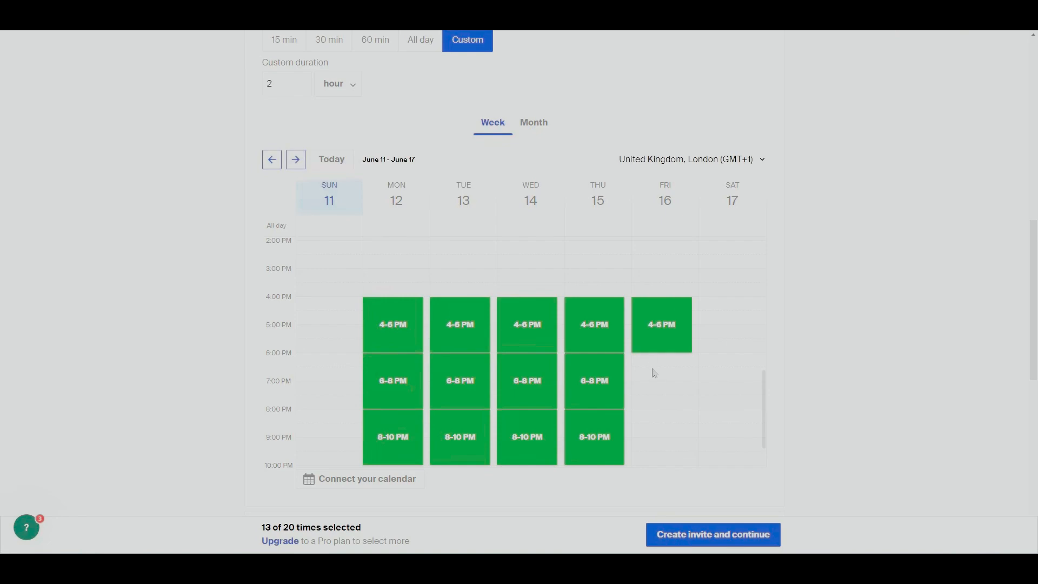
left_click(658, 381)
left_click(657, 433)
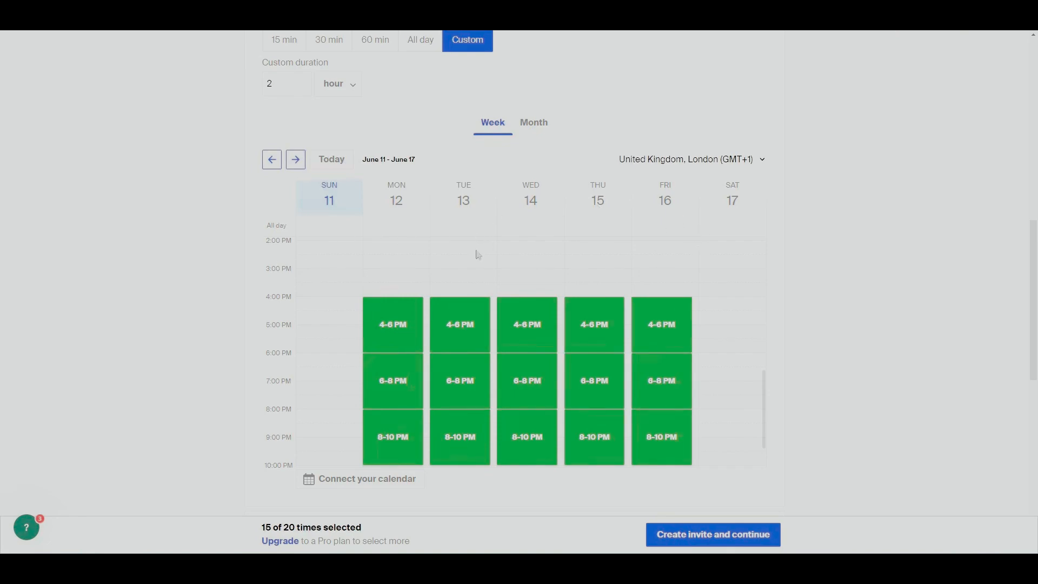
- In the following week, add 4–6, 6–8 and 8–10 PM slots on Monday, June 19 and 6–8 and 8–10 PM slots on Tuesday, June 20
left_click(296, 161)
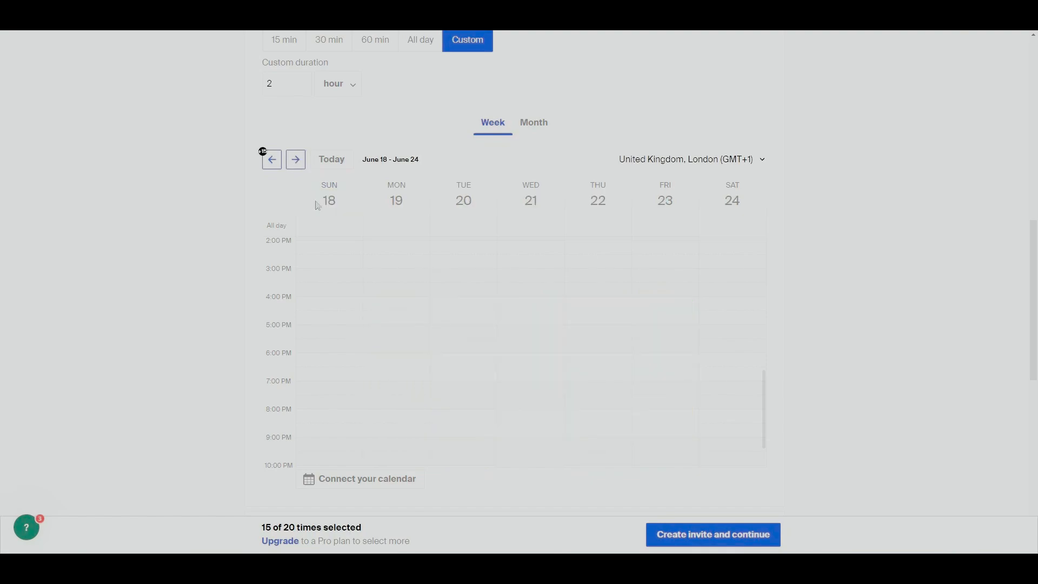
left_click(276, 163)
left_click(292, 160)
left_click(387, 304)
left_click(475, 363)
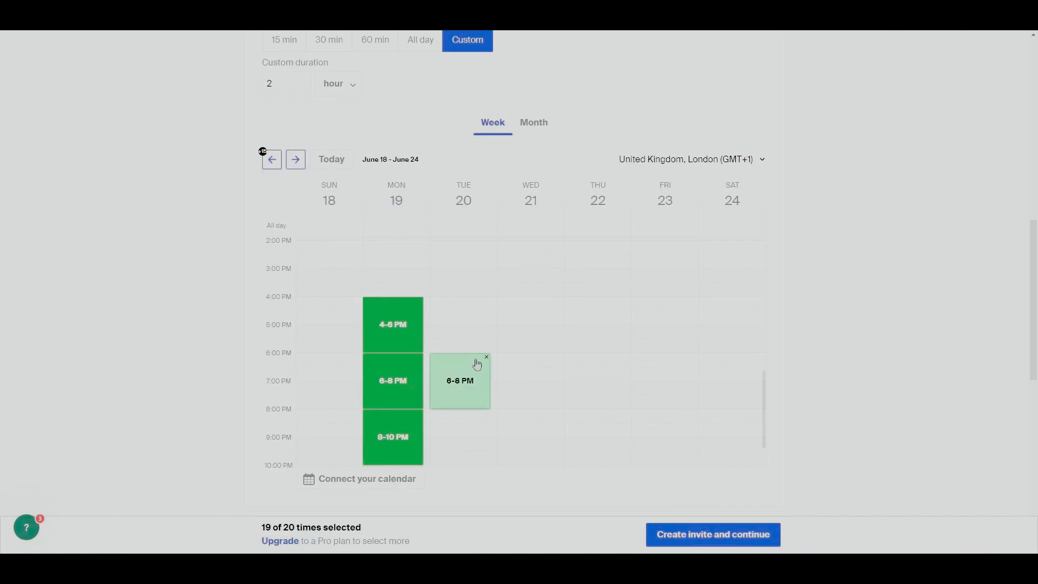
left_click(456, 423)
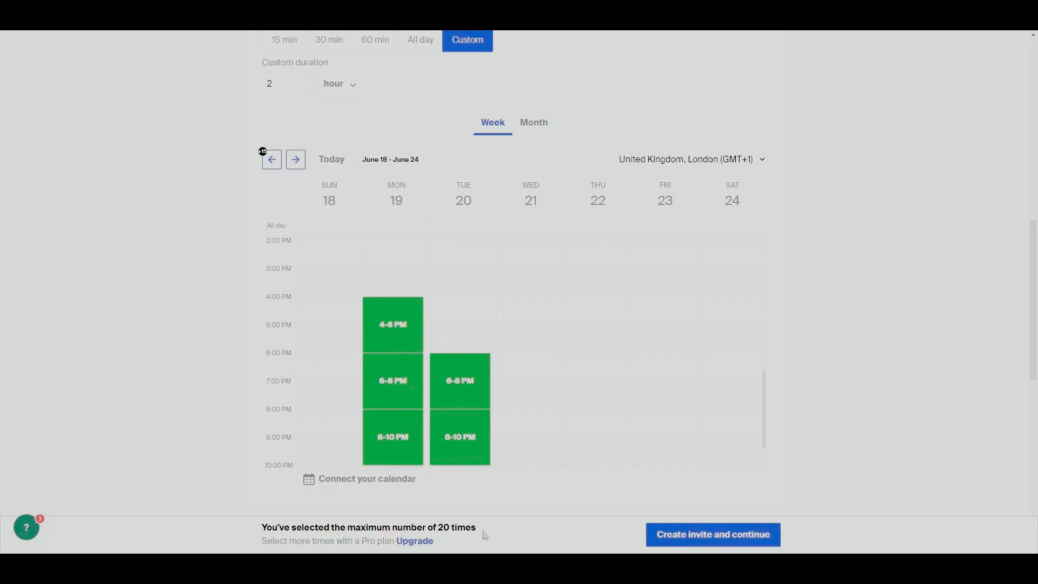
- Review the selected slots in both weeks and read through the optional Pro settings for the poll
left_click(272, 160)
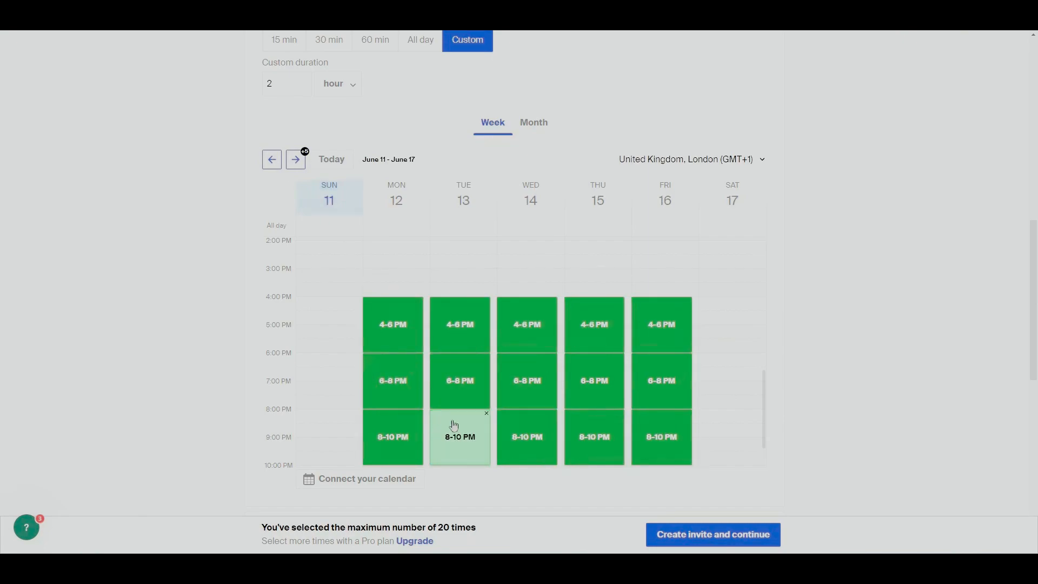
left_click(296, 160)
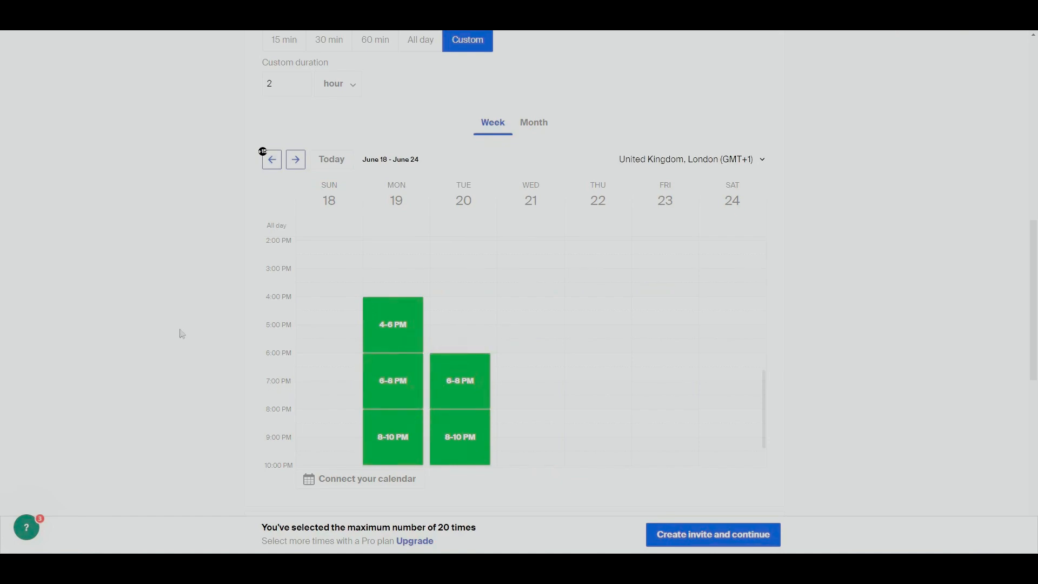
scroll(194, 341, "down", 3)
scroll(204, 345, "down", 5)
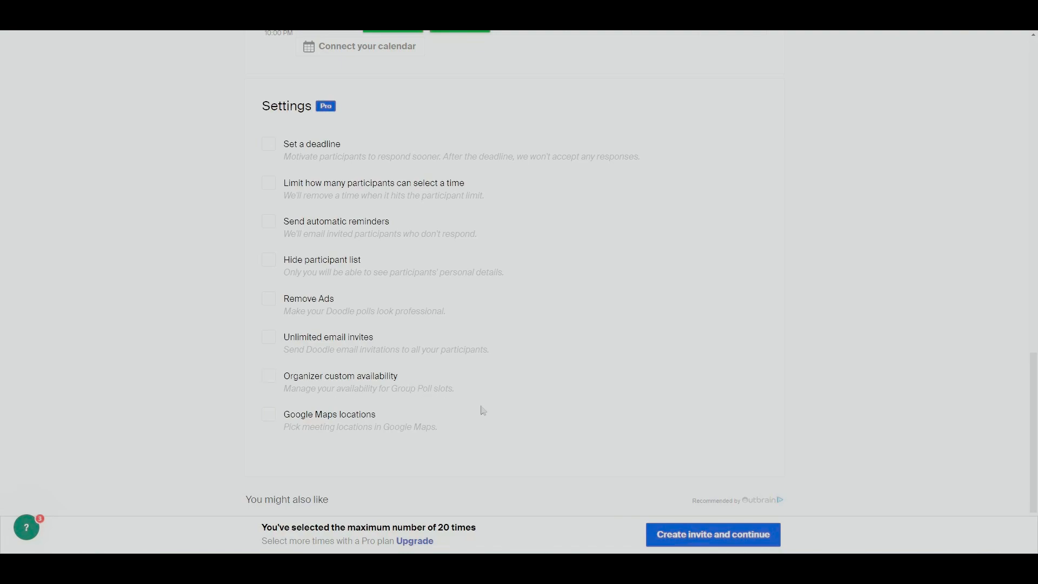
scroll(480, 411, "up", 1)
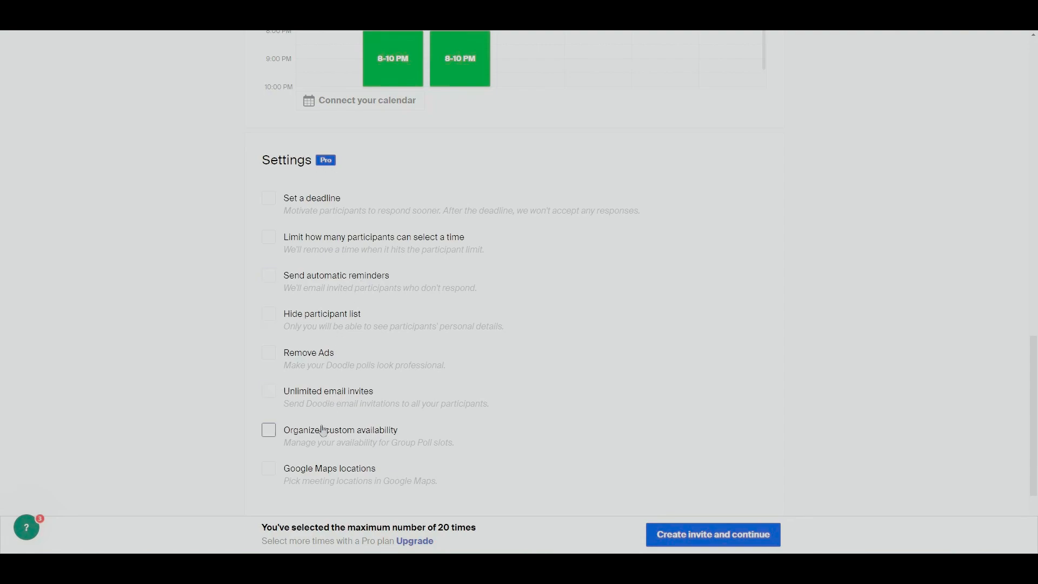
scroll(427, 381, "down", 1)
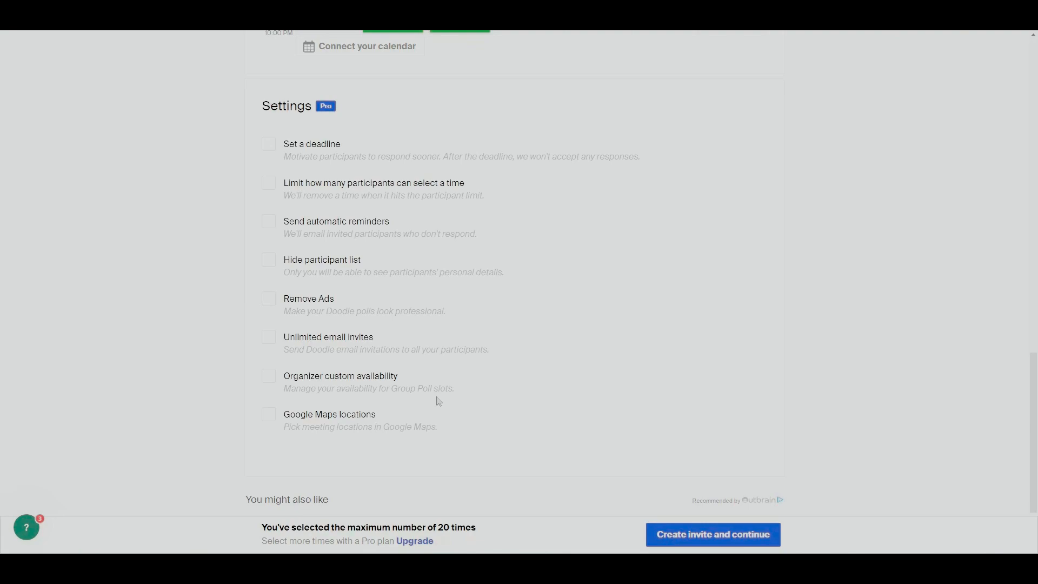
scroll(835, 348, "up", 10)
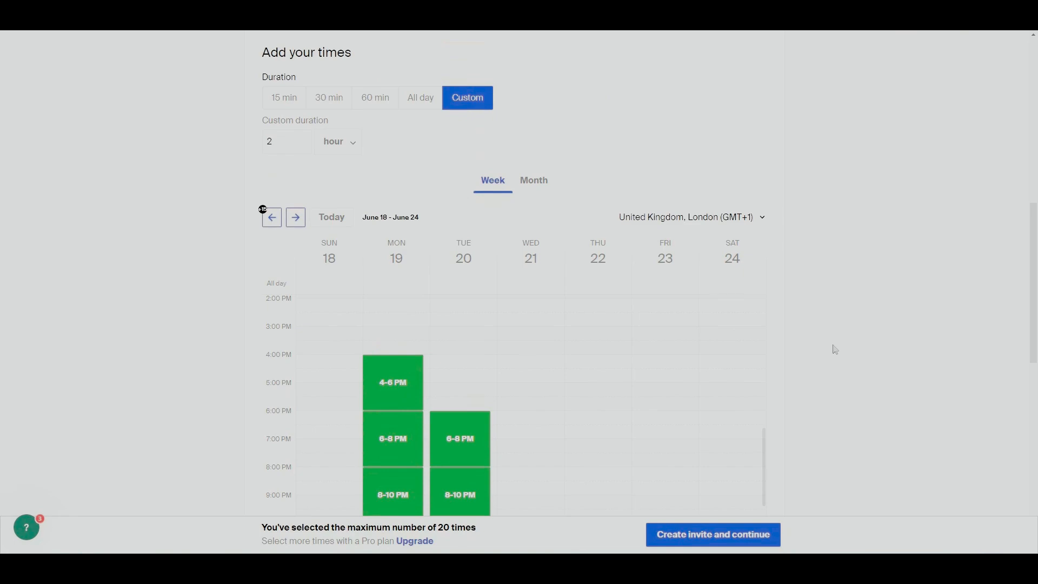
- Create the poll's invite and look over the event details and the availability table
left_click(742, 543)
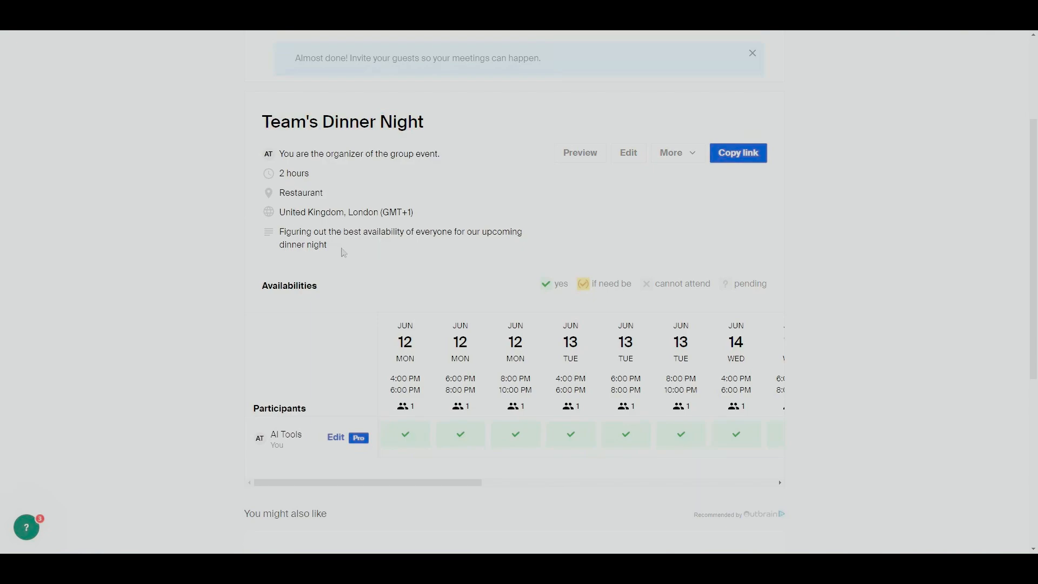
scroll(489, 282, "down", 1)
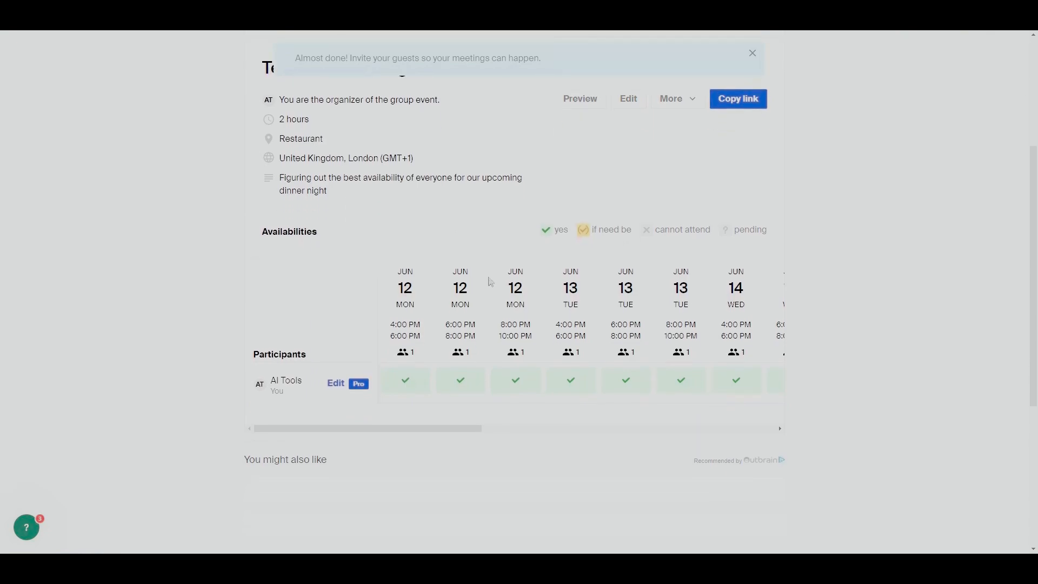
left_click_drag(390, 432, 288, 438)
mouse_move(470, 430)
left_mouse_down()
mouse_move(517, 432)
mouse_move(469, 431)
left_mouse_up()
scroll(884, 389, "down", 1)
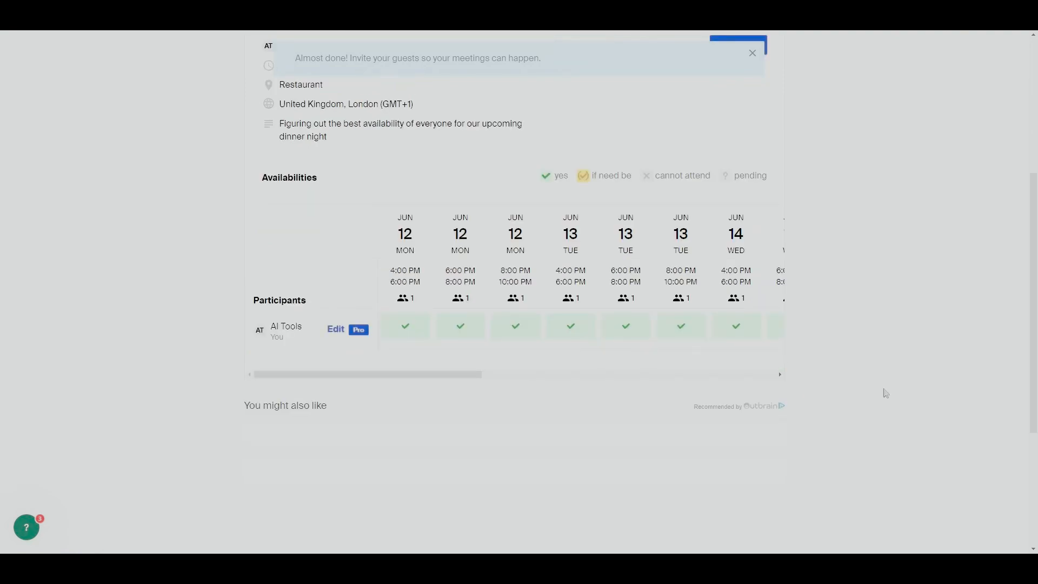
scroll(884, 395, "up", 1)
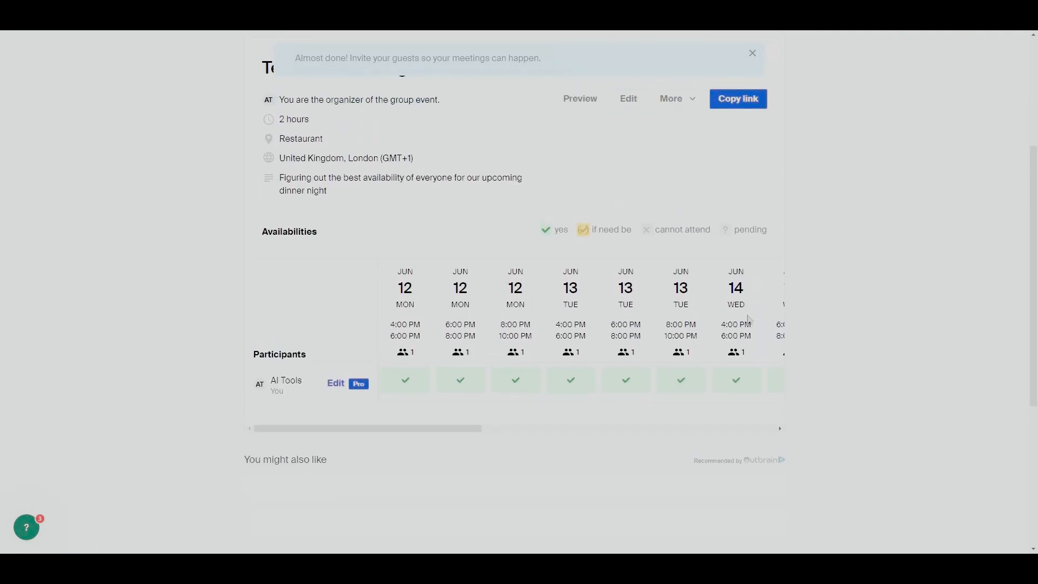
scroll(649, 308, "up", 2)
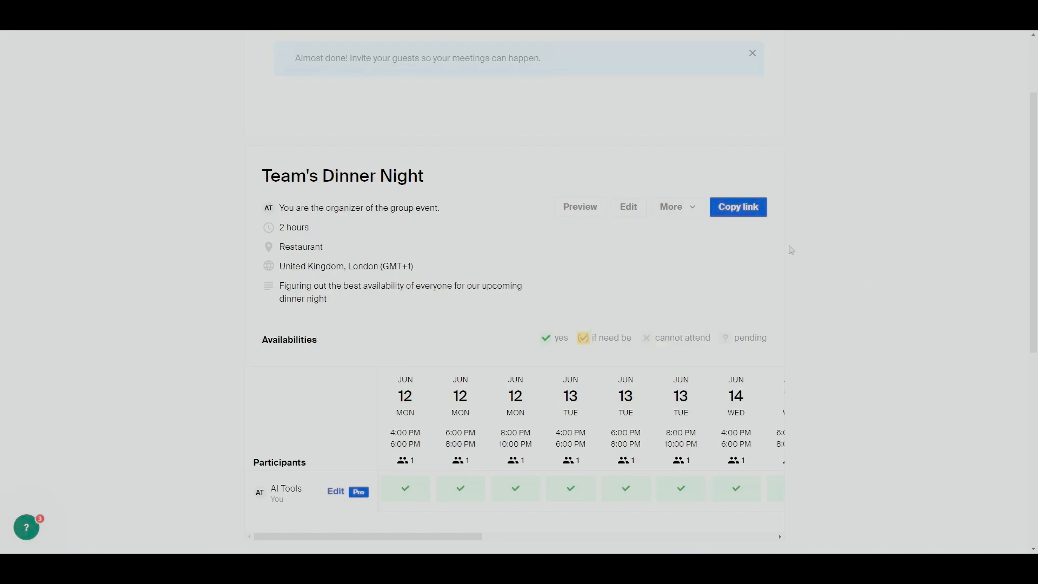
- Look at the poll's additional actions and preview the participant page, checking all the proposed time options
left_click(680, 212)
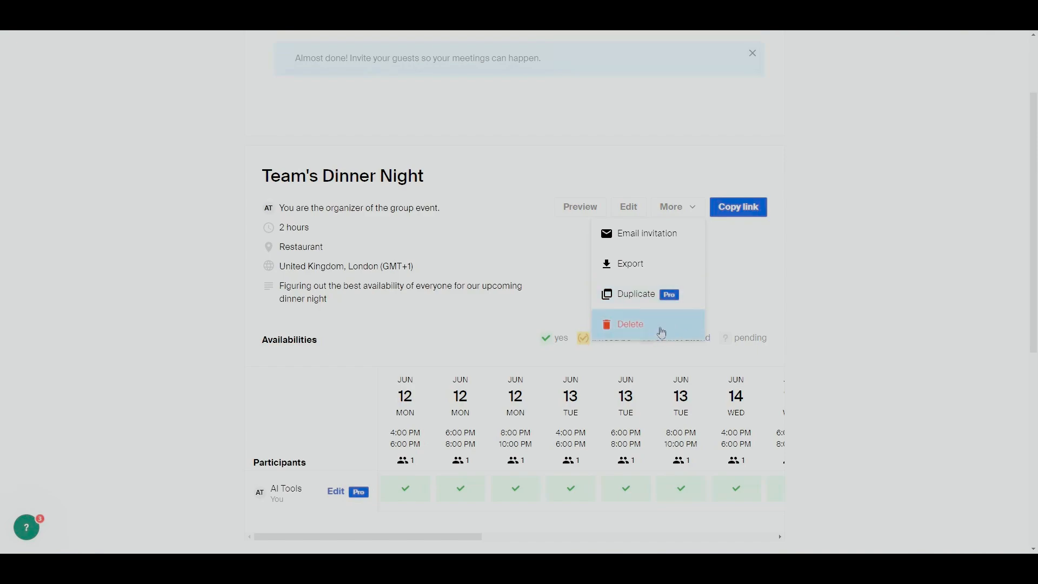
left_click(580, 211)
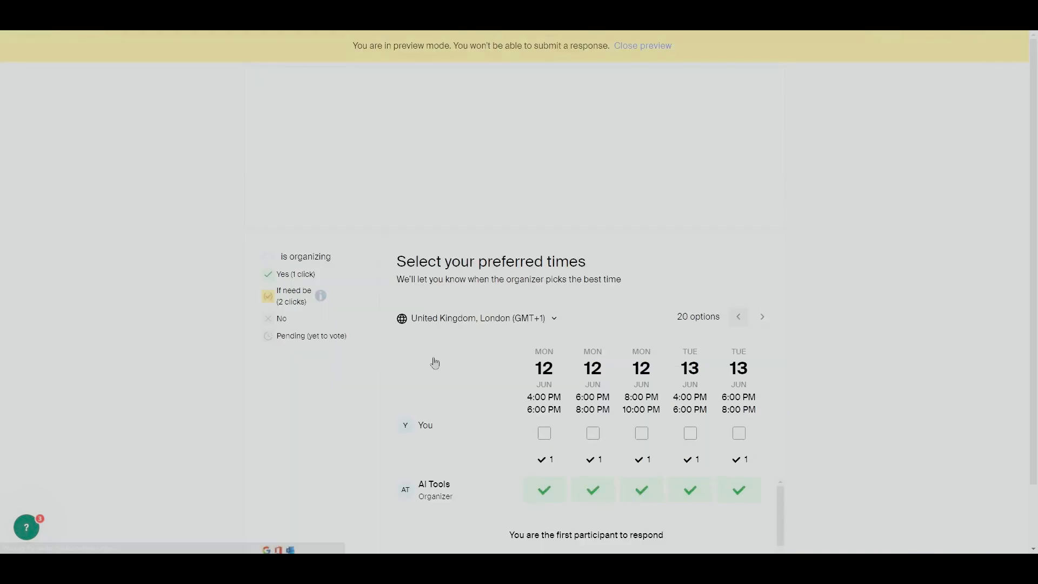
scroll(480, 339, "down", 2)
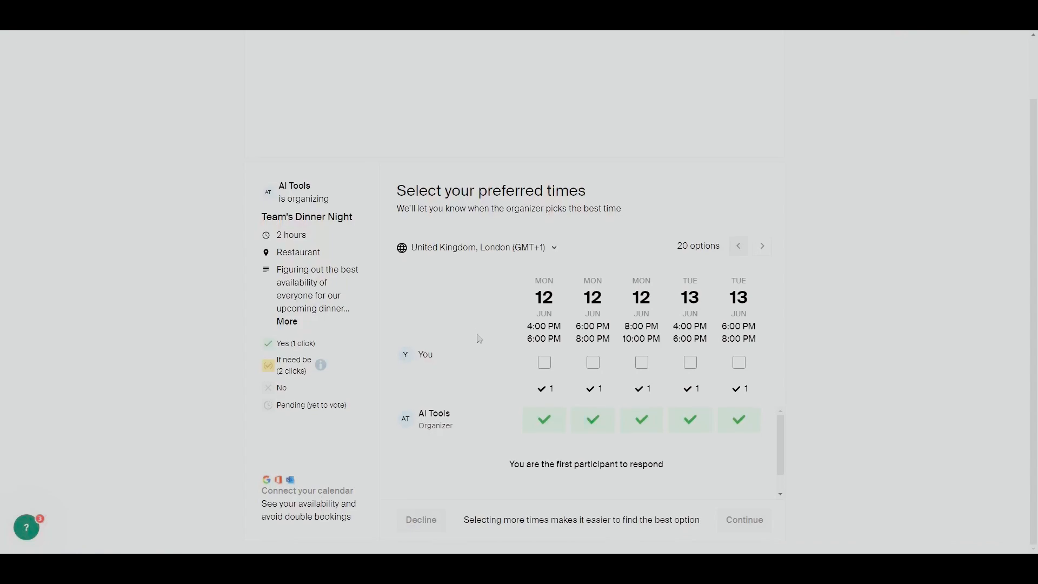
scroll(480, 339, "up", 2)
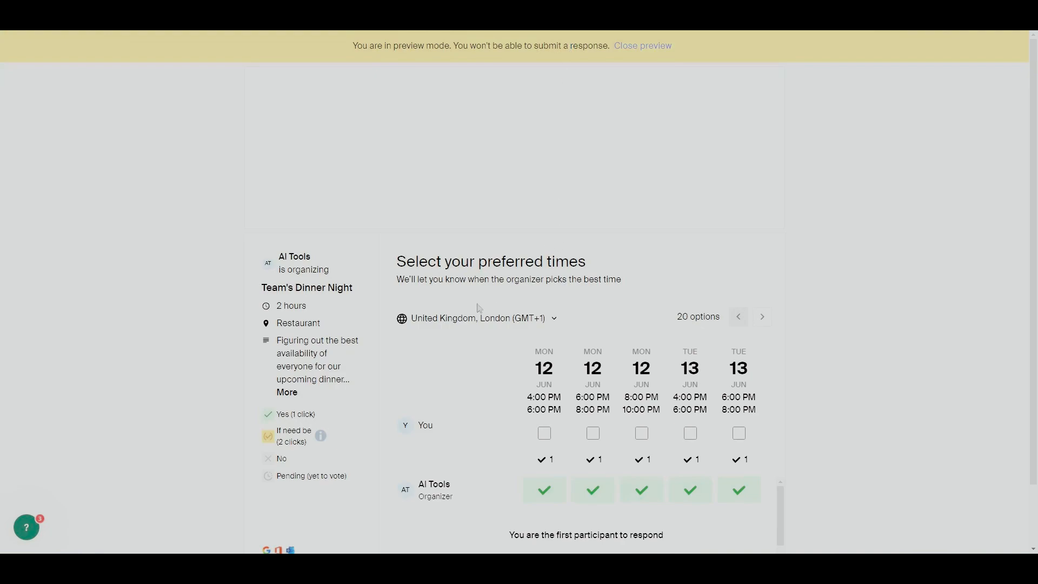
scroll(464, 321, "down", 2)
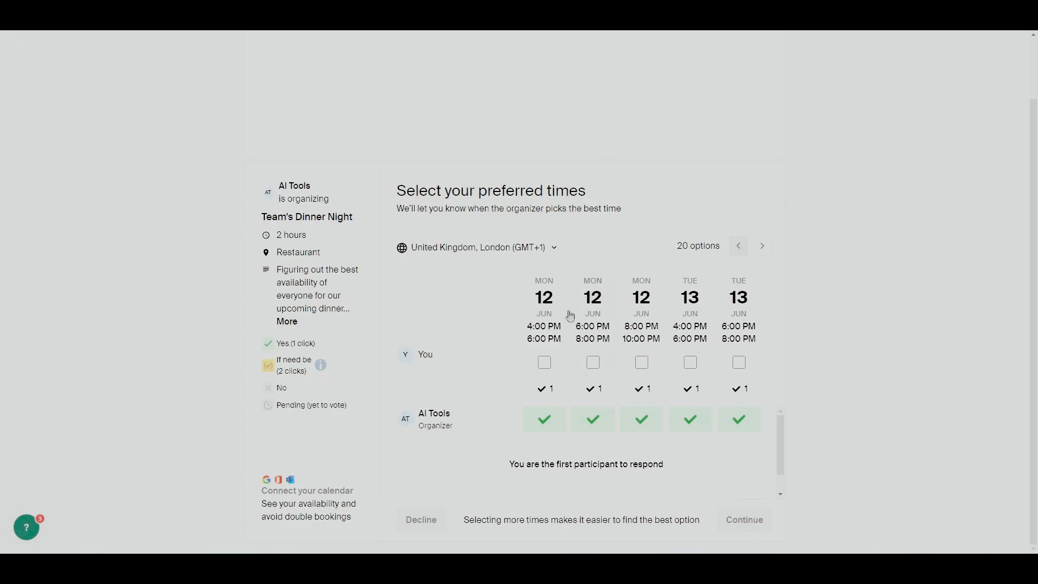
left_click(763, 247)
left_click(763, 248)
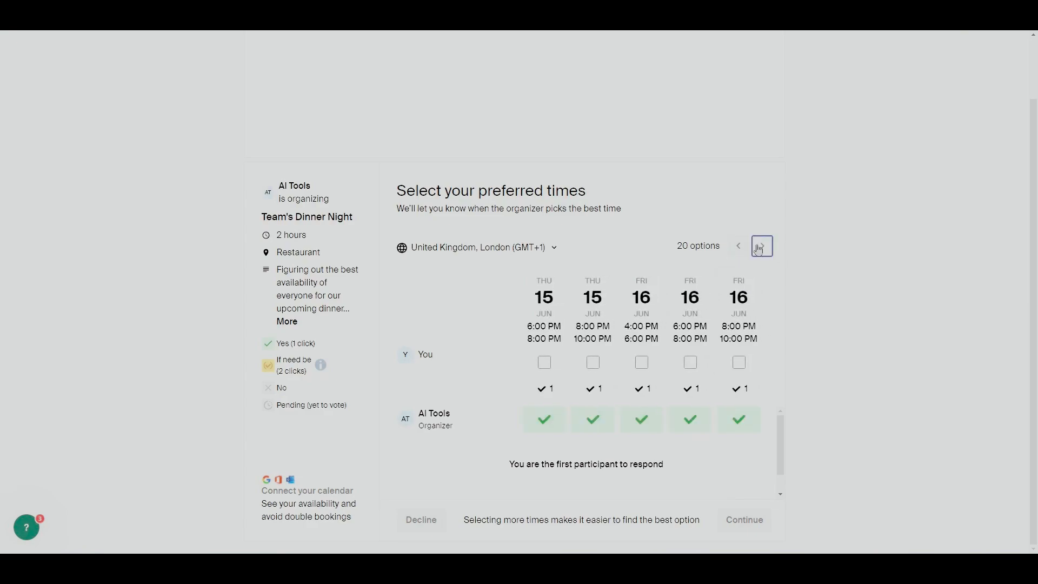
left_click(764, 247)
left_click(738, 246)
left_click(739, 247)
left_click(740, 247)
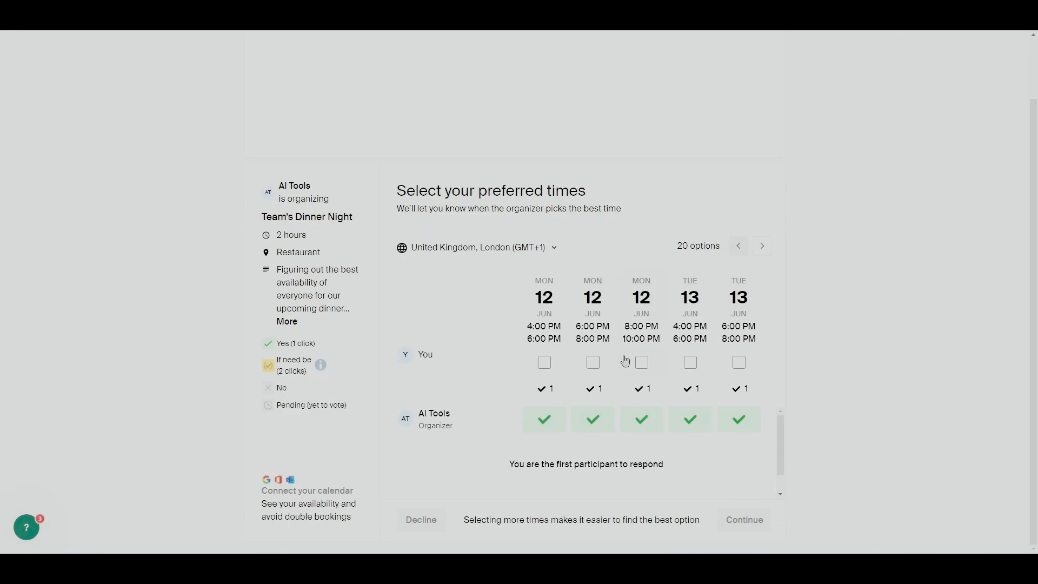
- Try a yes vote in the preview for the 6–8 PM slots on June 12, June 13 and June 19
left_click(593, 364)
left_click(737, 369)
left_click(764, 247)
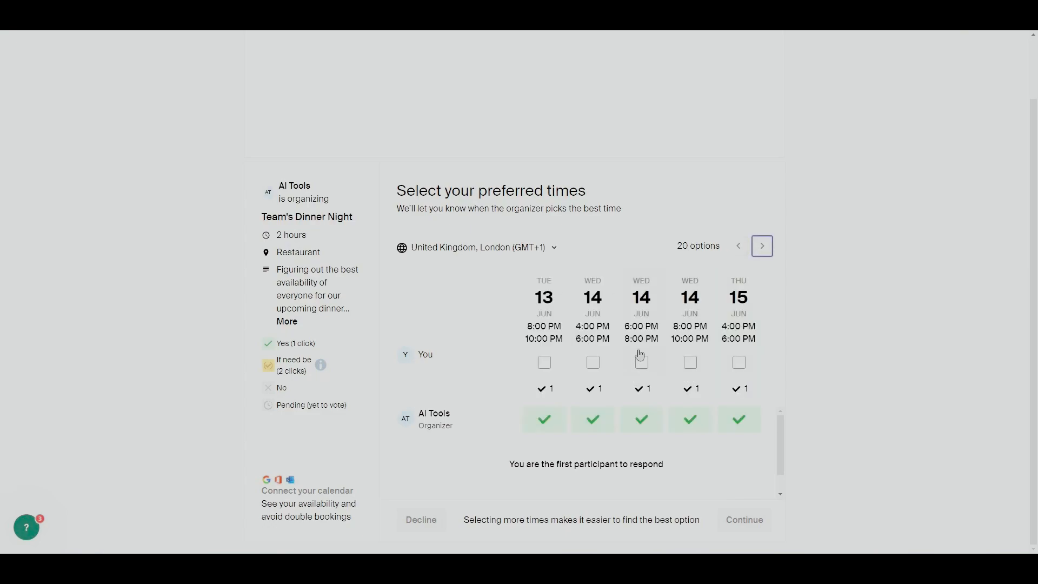
left_click(760, 250)
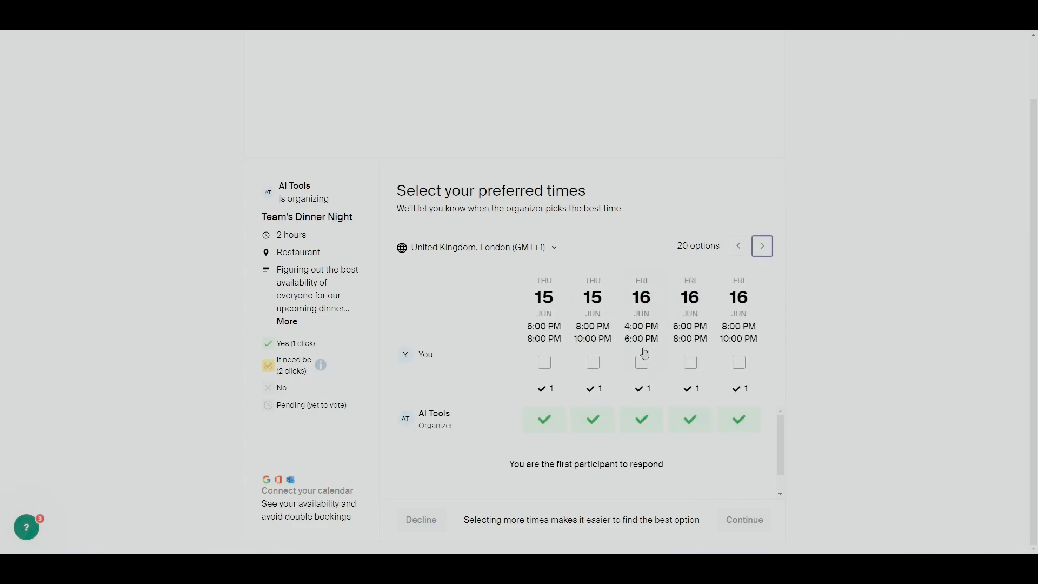
left_click(764, 246)
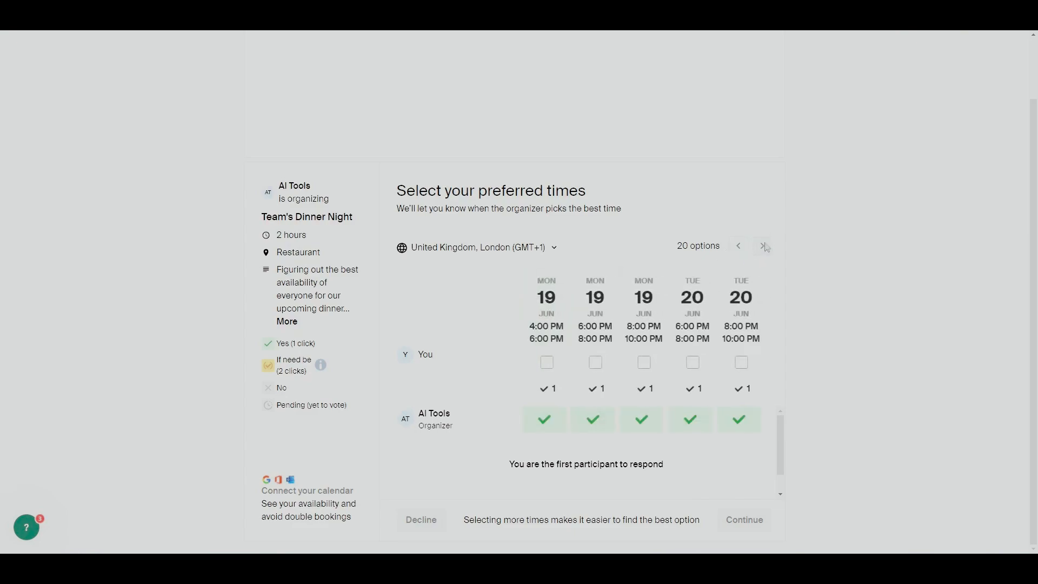
left_click(594, 363)
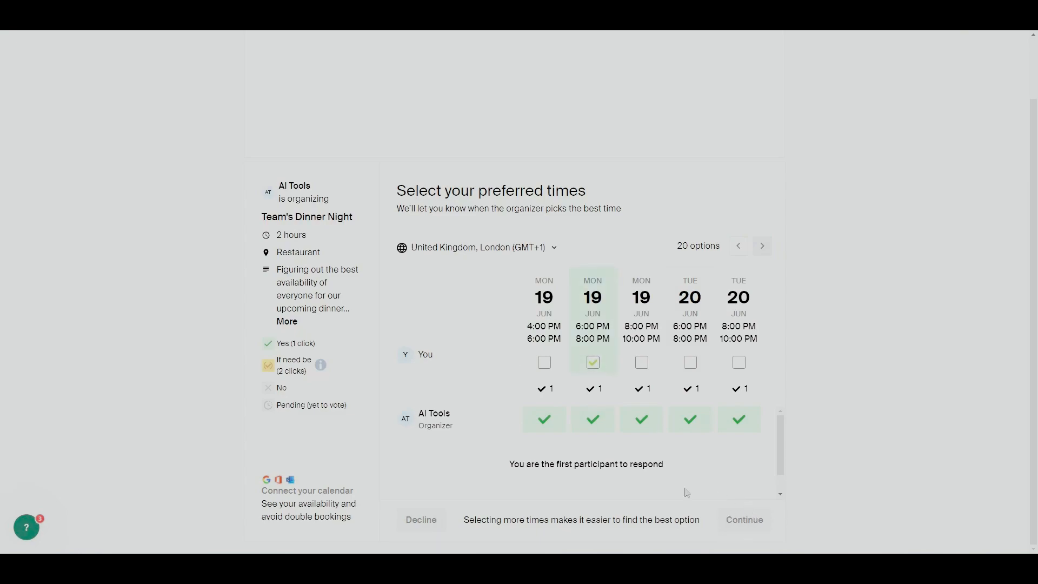
- Try an if-need-be vote for June 12, 8–10 PM and June 13, 4–6 PM, and close the preview
left_click(741, 249)
left_click(744, 254)
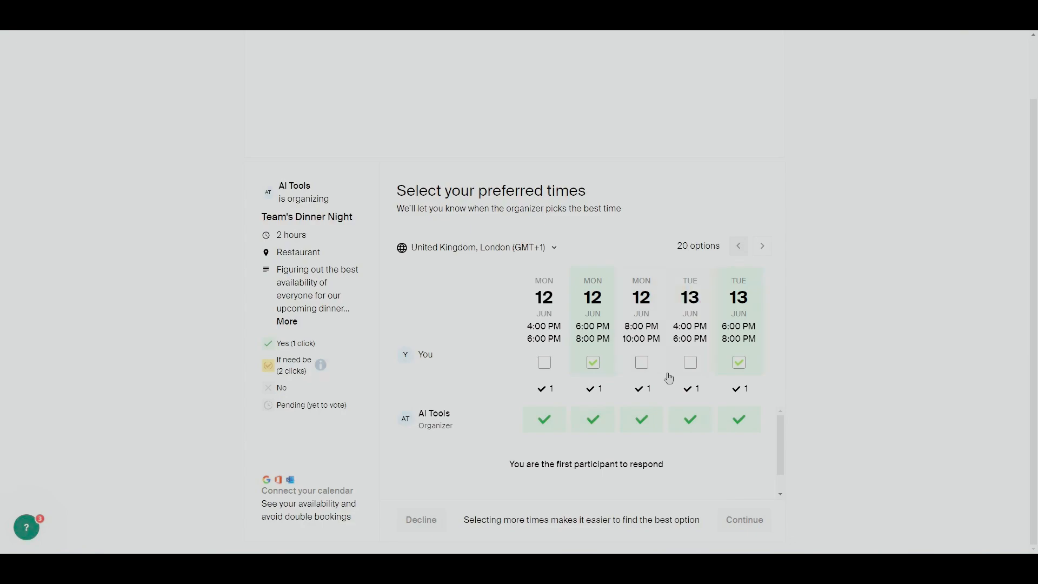
double_click(643, 363)
double_click(690, 363)
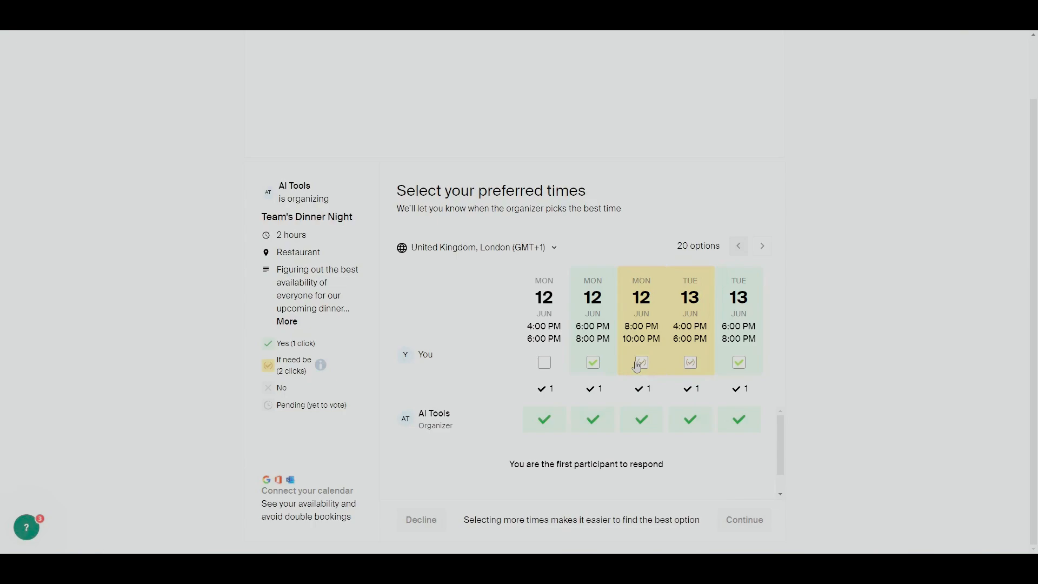
scroll(637, 366, "up", 2)
left_click(642, 49)
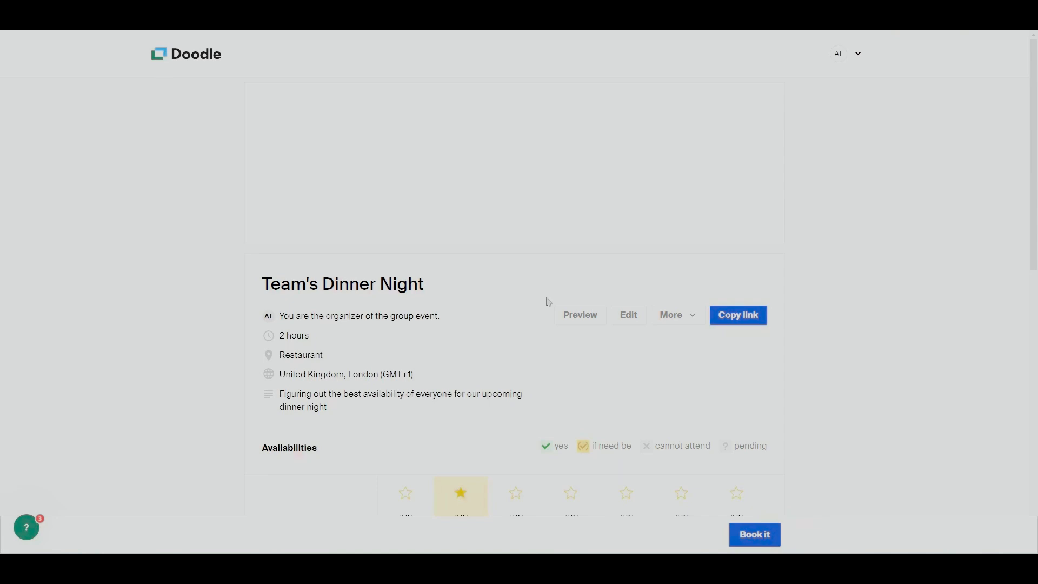
- Examine the participants' votes in the availability table across all proposed slots from June 12 to June 20
scroll(776, 343, "down", 7)
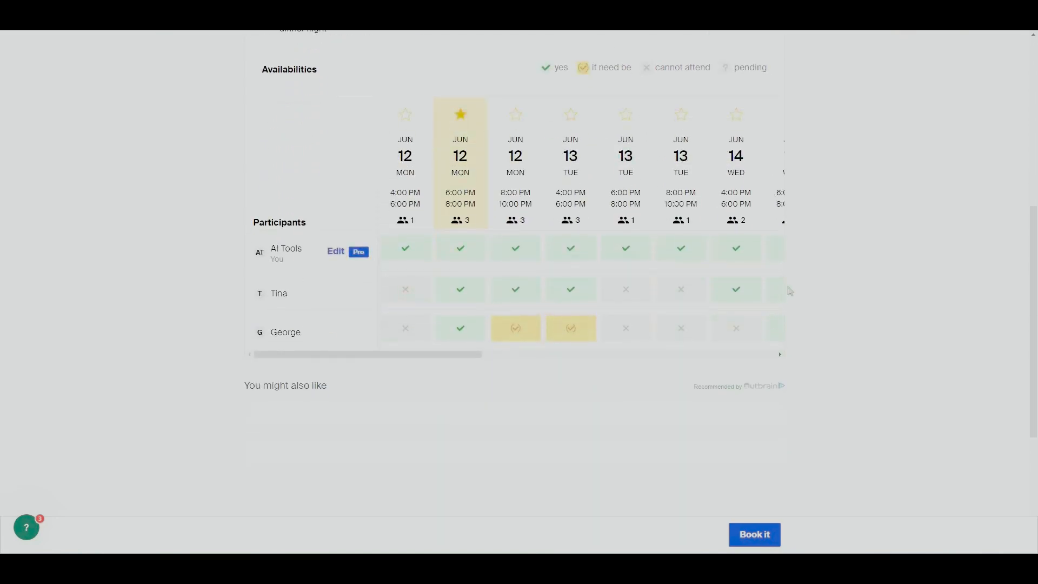
left_click_drag(479, 356, 410, 338)
scroll(862, 431, "up", 1)
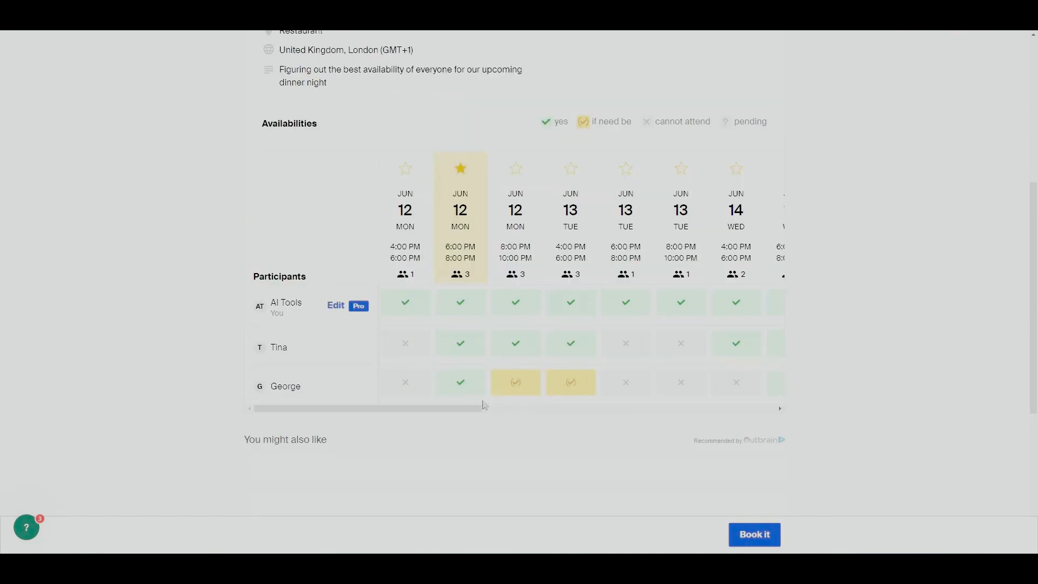
left_click_drag(457, 409, 753, 410)
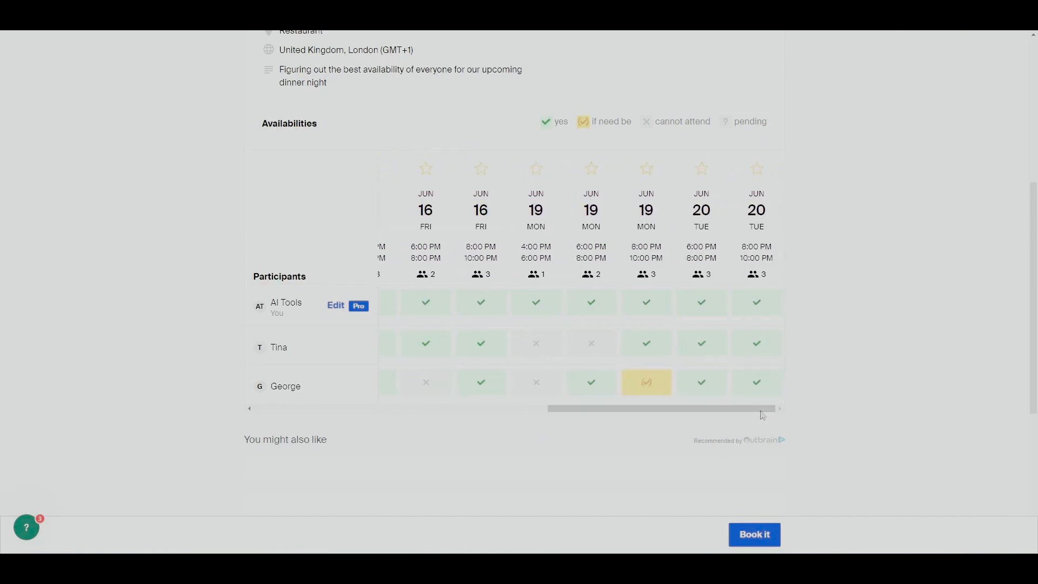
left_click_drag(647, 407, 352, 410)
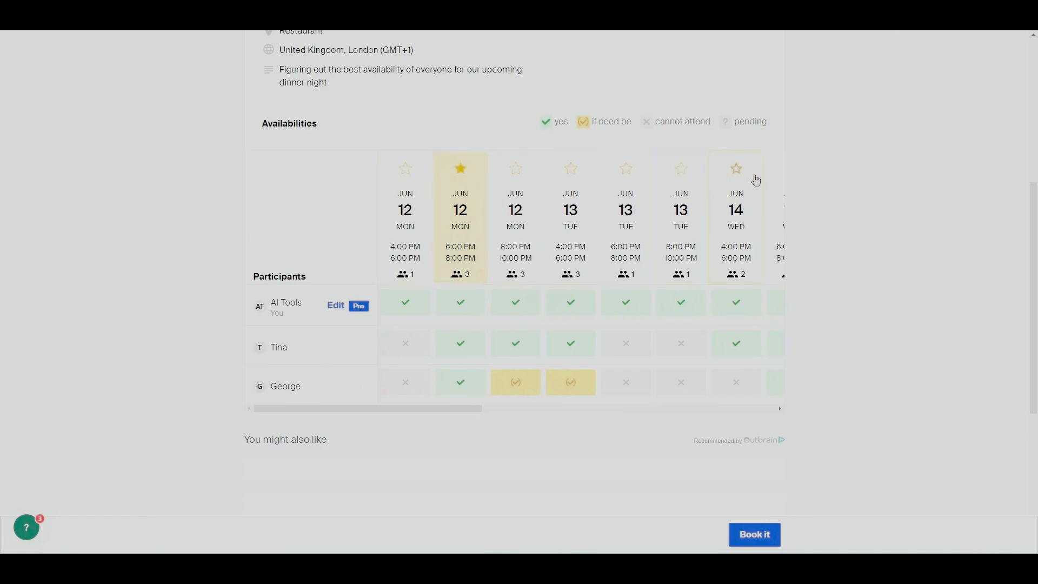
left_click_drag(481, 414, 792, 422)
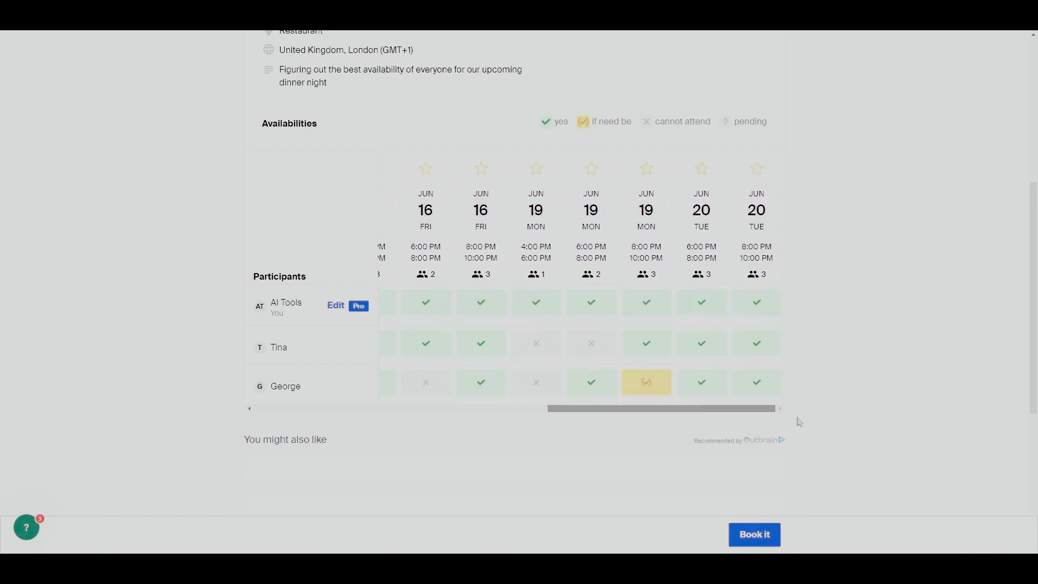
left_click_drag(790, 423, 456, 415)
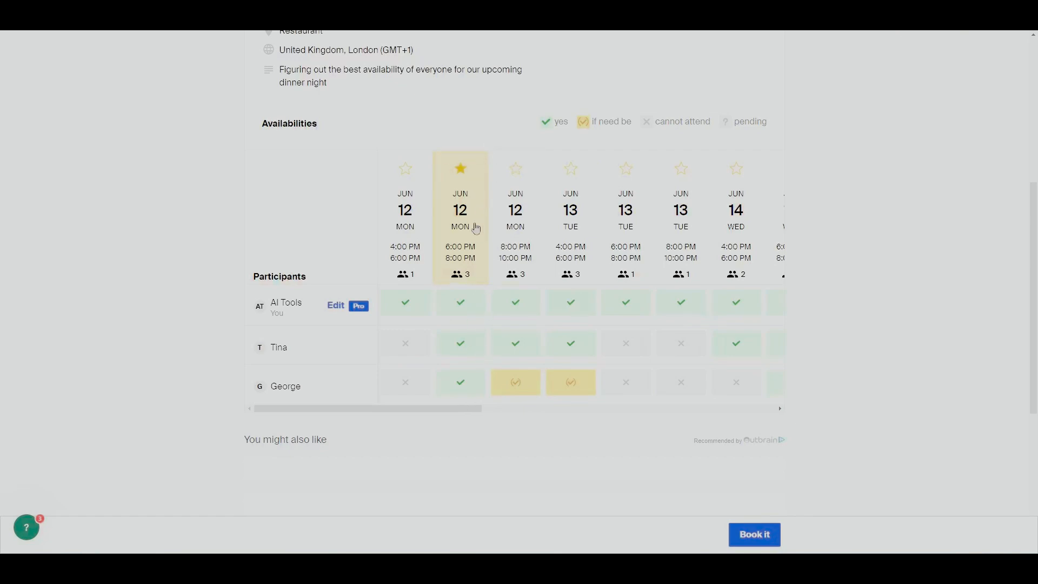
left_click_drag(435, 409, 554, 409)
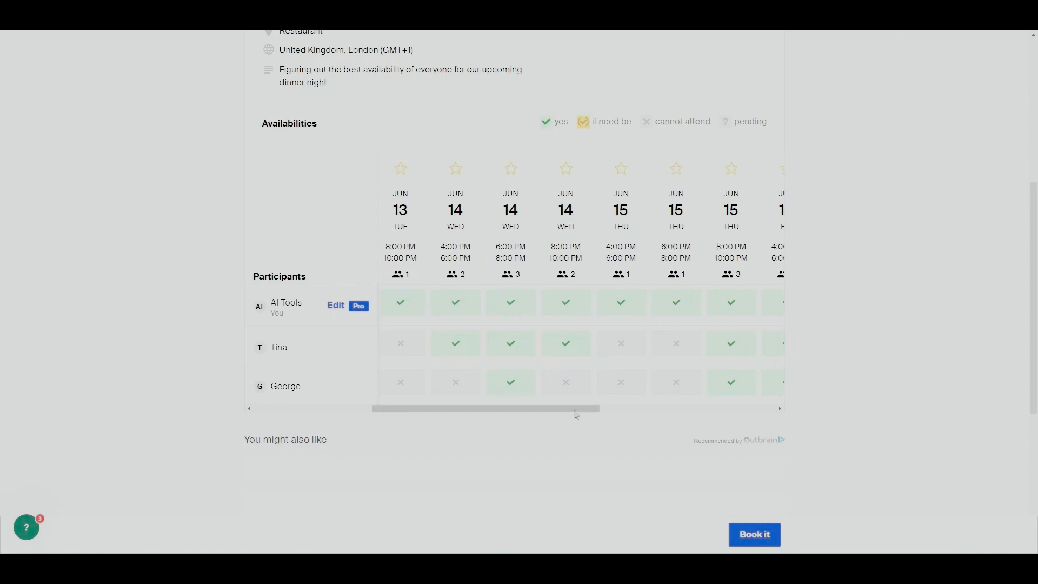
left_click_drag(576, 415, 660, 415)
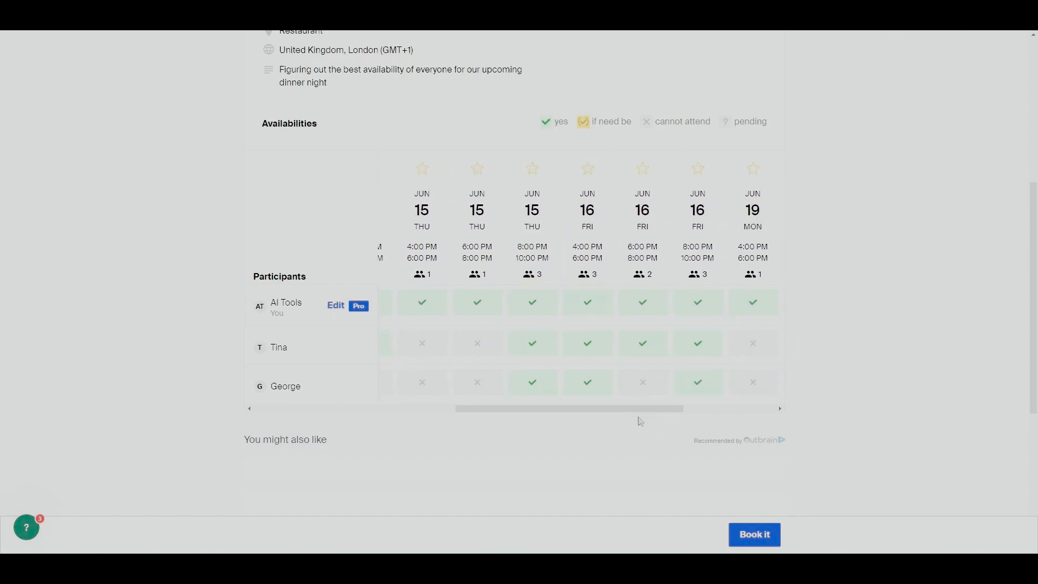
left_click_drag(657, 412, 749, 412)
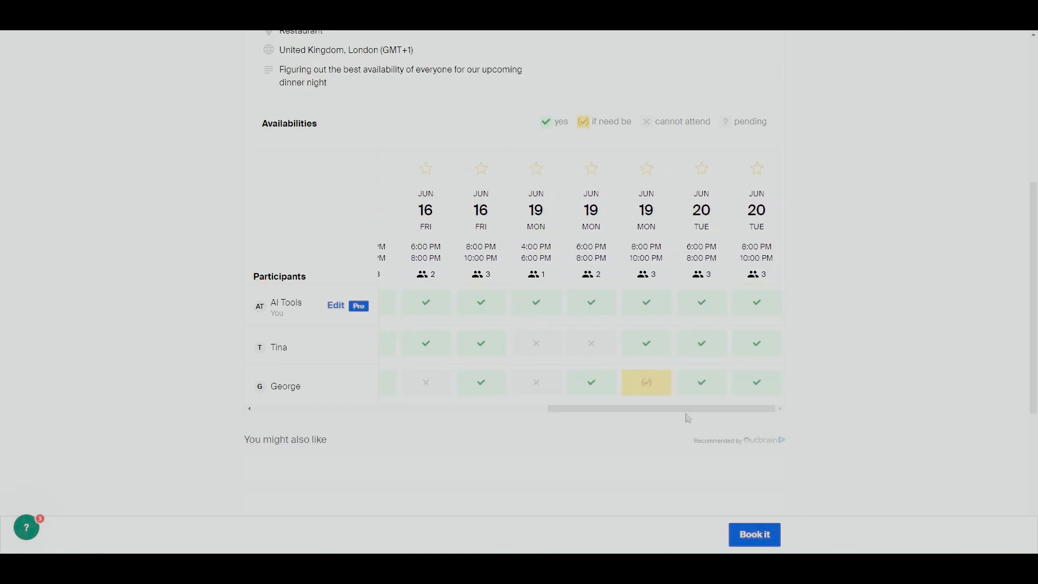
- Choose the June 16, 8–10 PM slot as the final time and book the event
left_click_drag(679, 415, 582, 423)
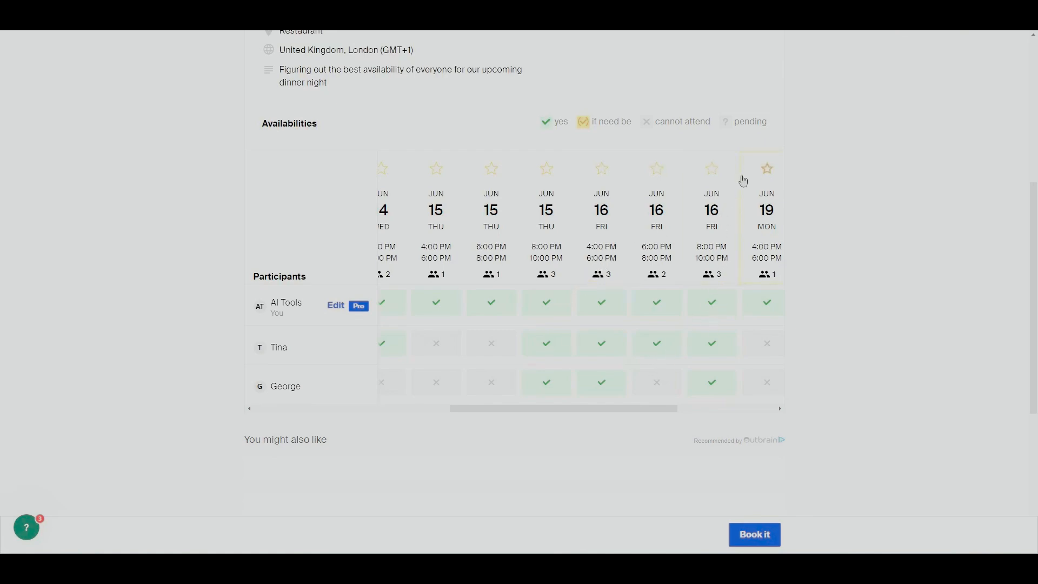
left_click(714, 170)
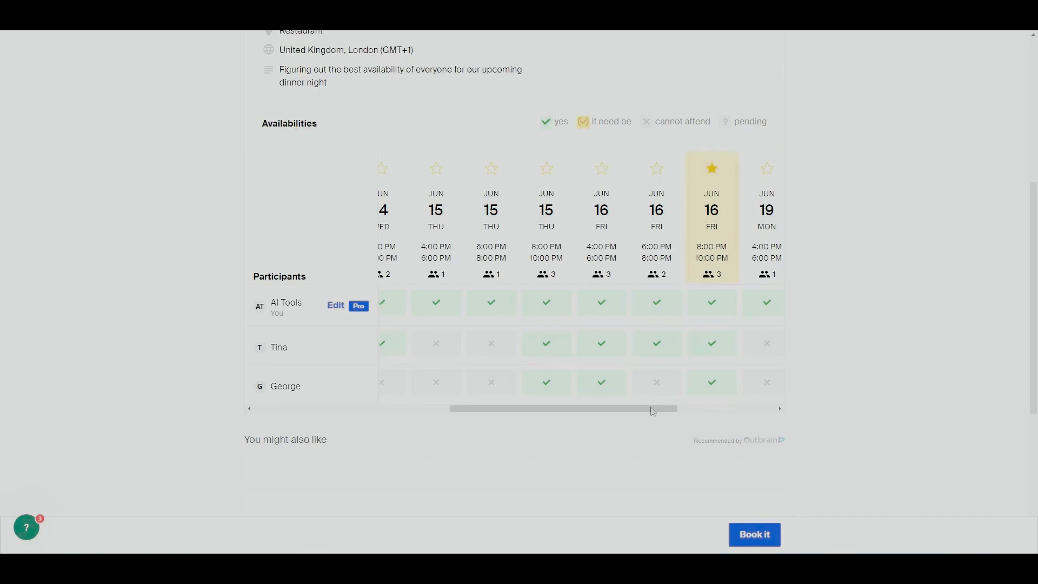
left_click_drag(651, 415, 701, 405)
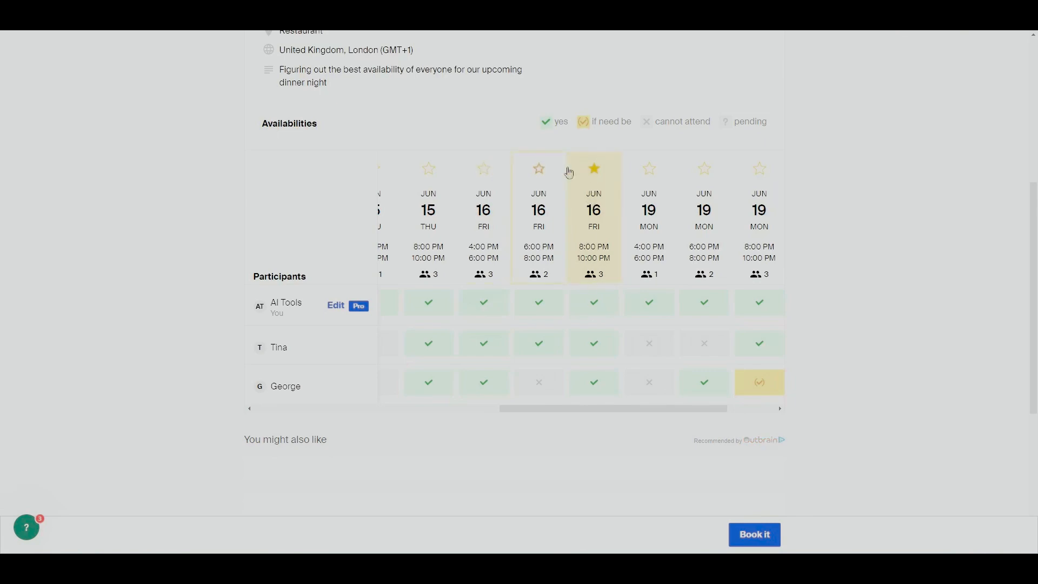
left_click_drag(595, 409, 336, 409)
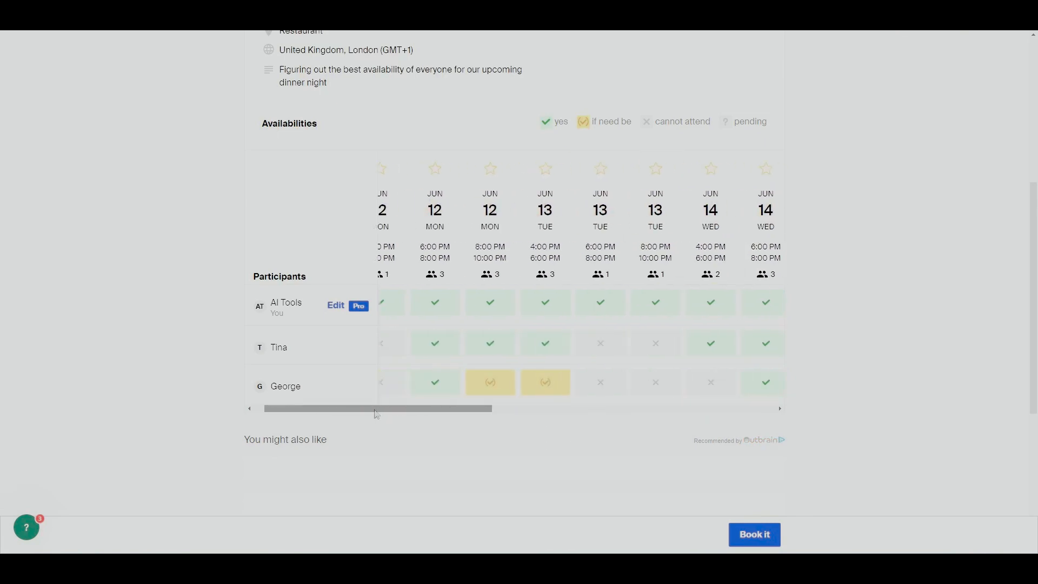
left_click(764, 527)
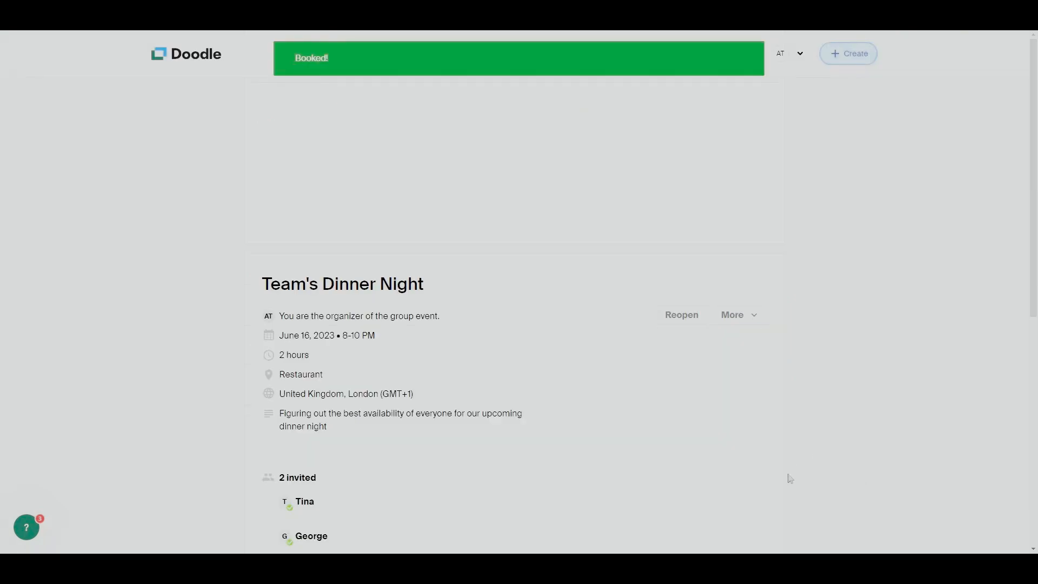
- Look over the booked event's details and invitees, and check its additional actions
scroll(643, 467, "down", 3)
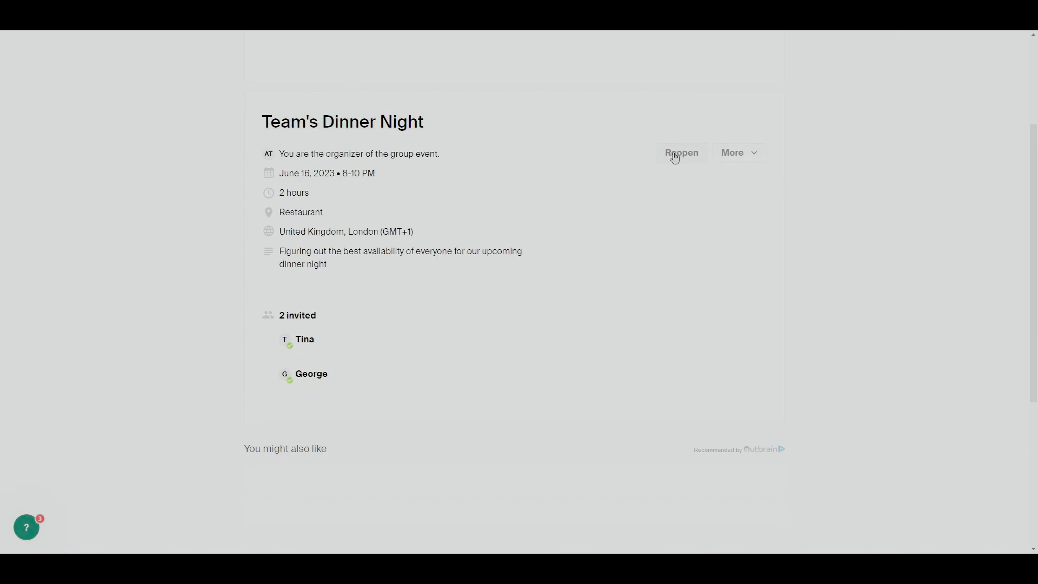
left_click(757, 154)
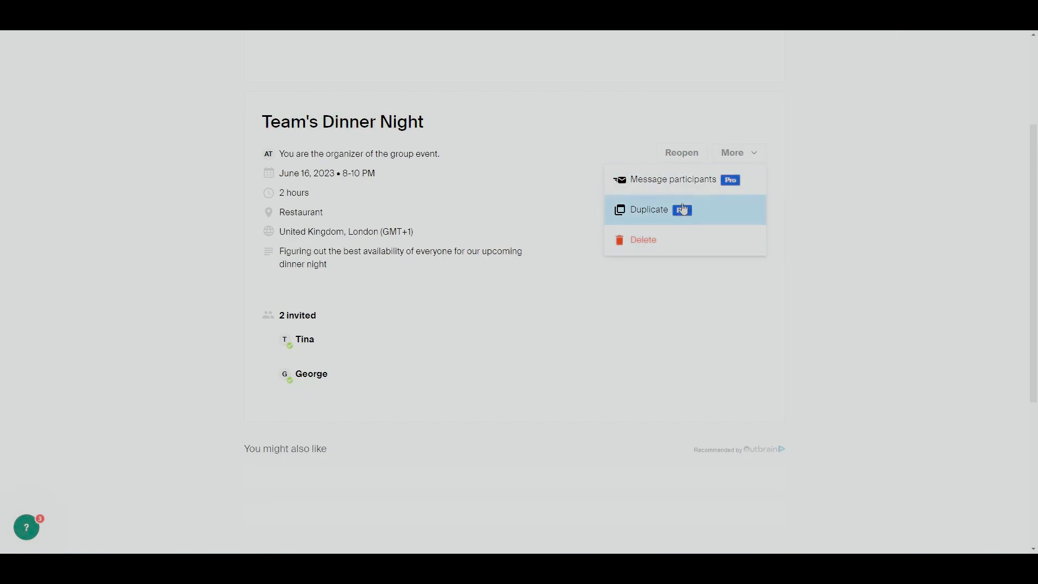
left_click(566, 135)
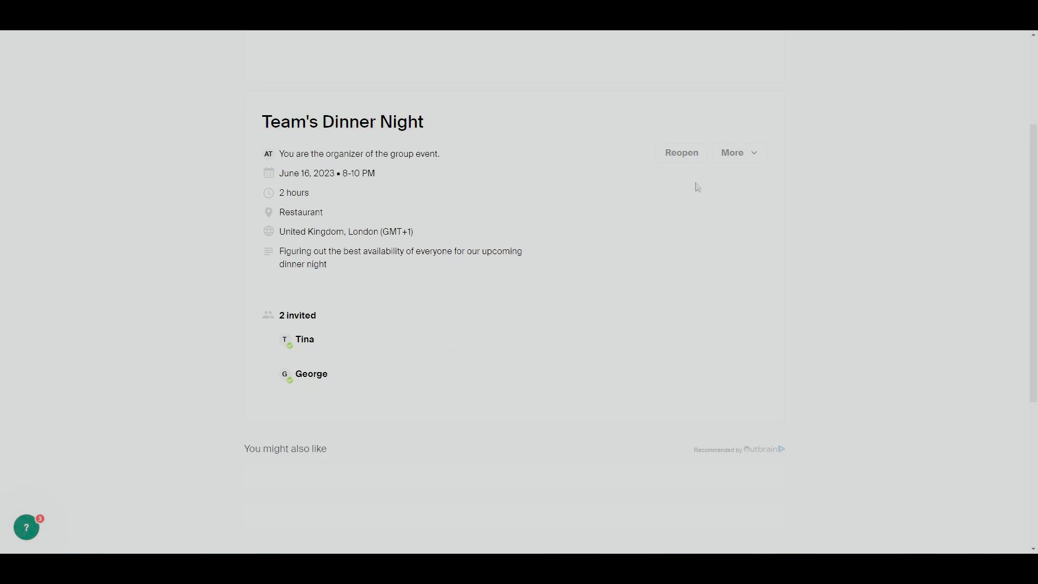
- Reopen the booked Team's Dinner Night event and look over its availability table again
left_click(683, 155)
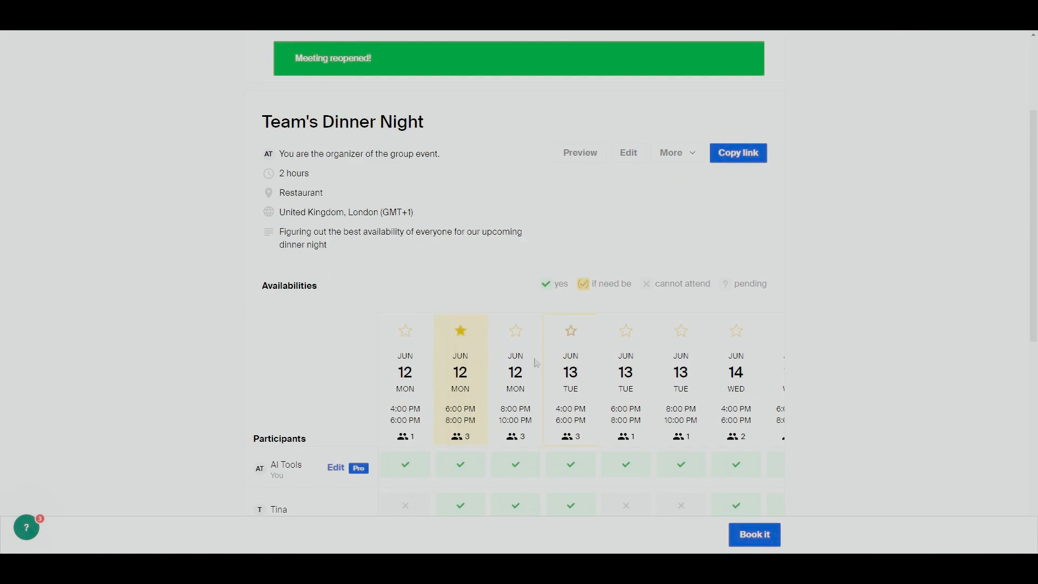
scroll(549, 354, "down", 2)
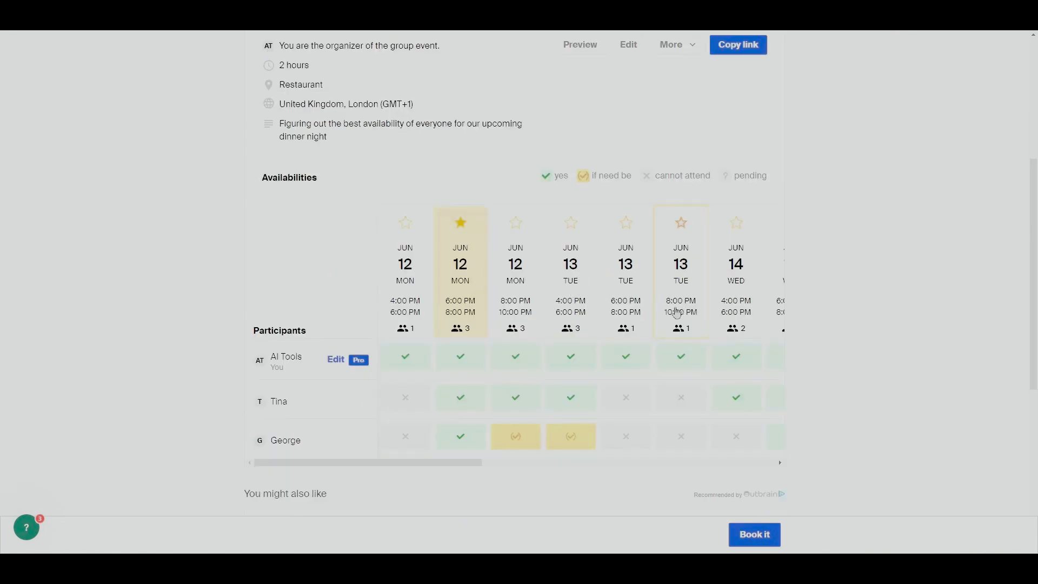
scroll(676, 309, "up", 2)
scroll(389, 318, "down", 3)
scroll(661, 343, "up", 6)
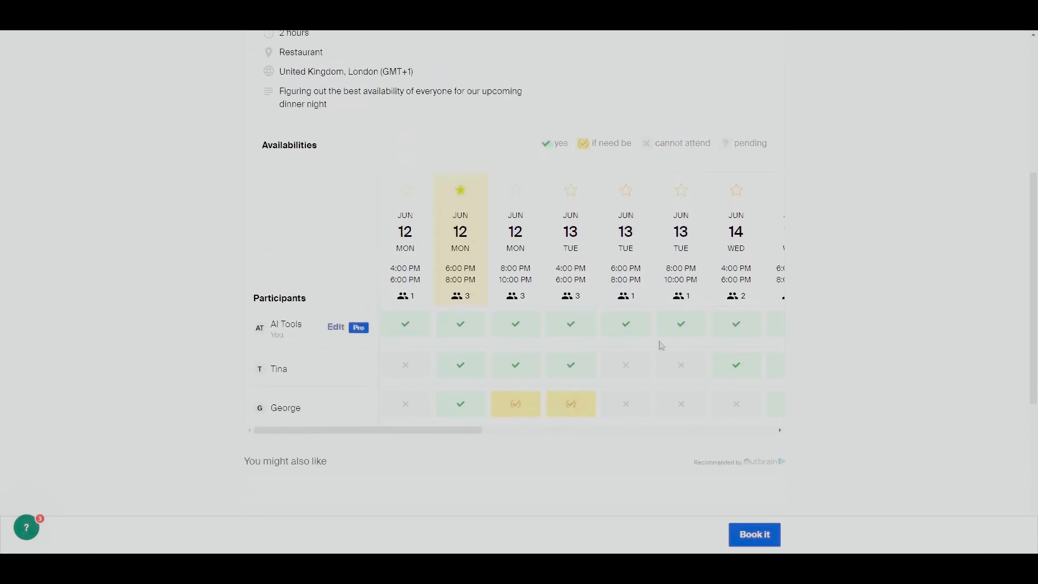
- Start a new booking page from the dashboard and connect a Google calendar for it
left_click(209, 62)
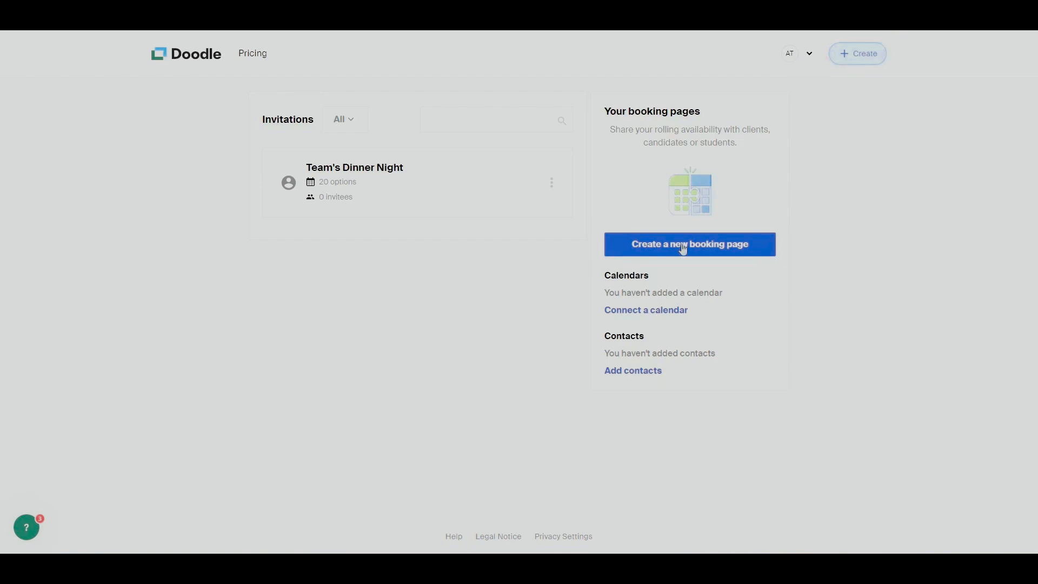
left_click(754, 249)
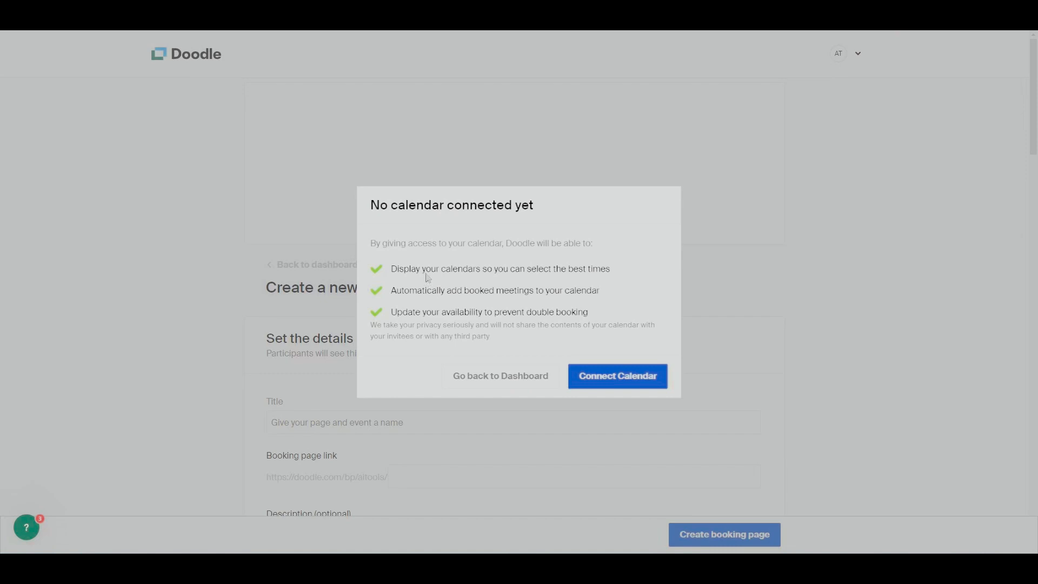
left_click(625, 377)
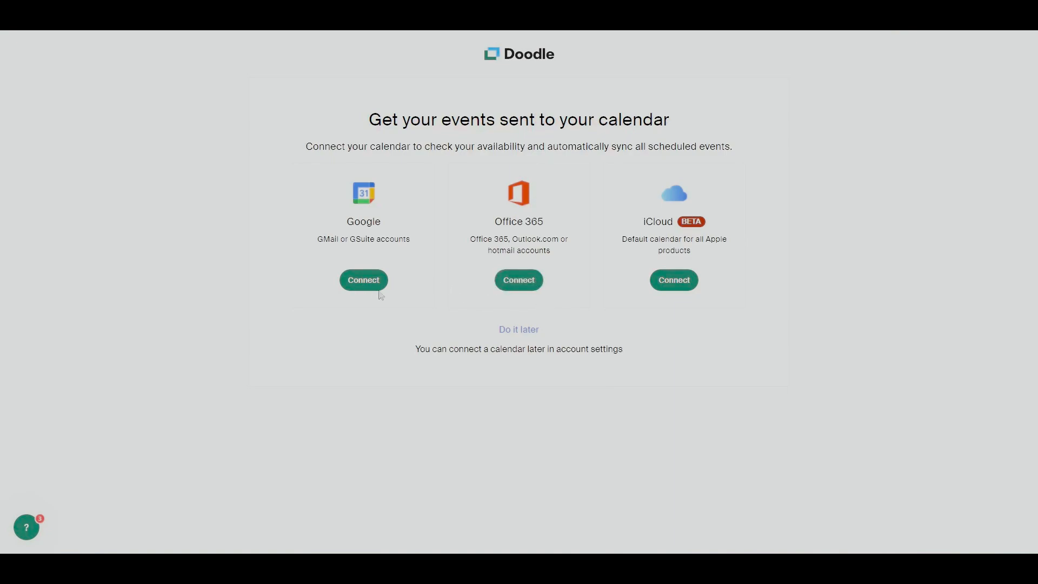
left_click(363, 281)
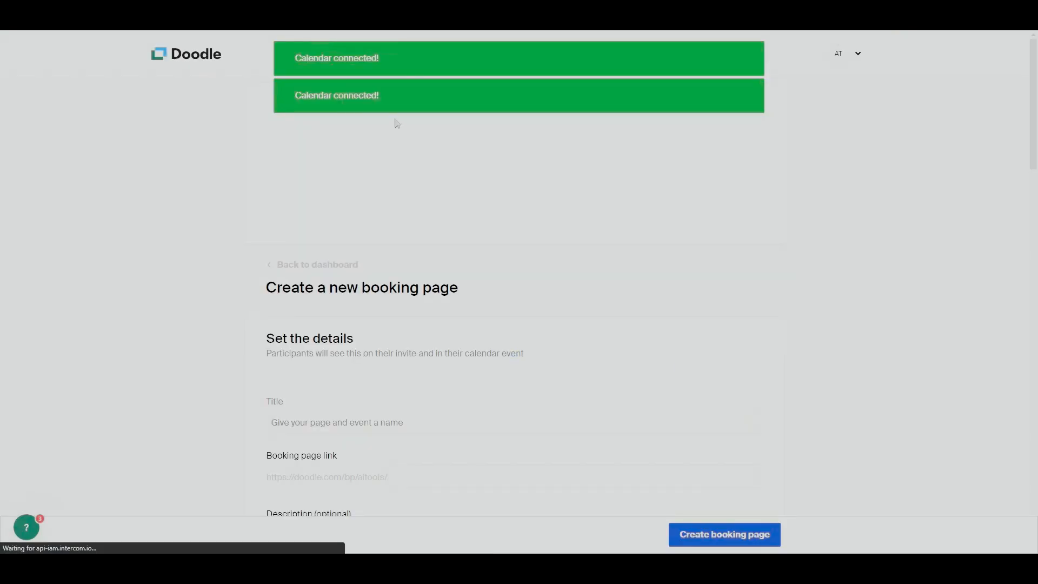
- Title the new booking page "HT Barbers"
scroll(747, 287, "down", 2)
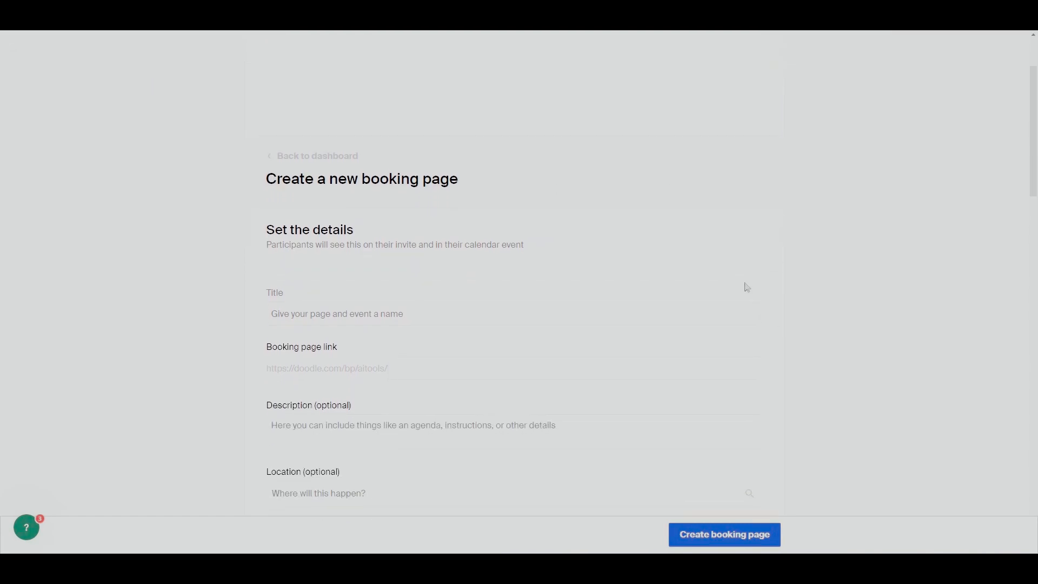
scroll(747, 287, "down", 2)
scroll(748, 287, "up", 1)
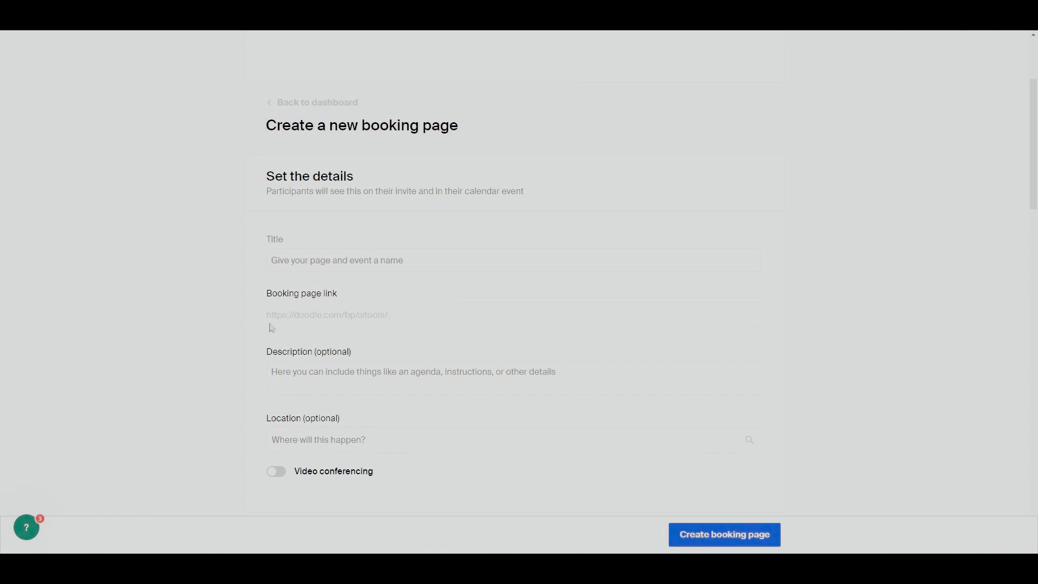
left_click(471, 258)
left_click(471, 258)
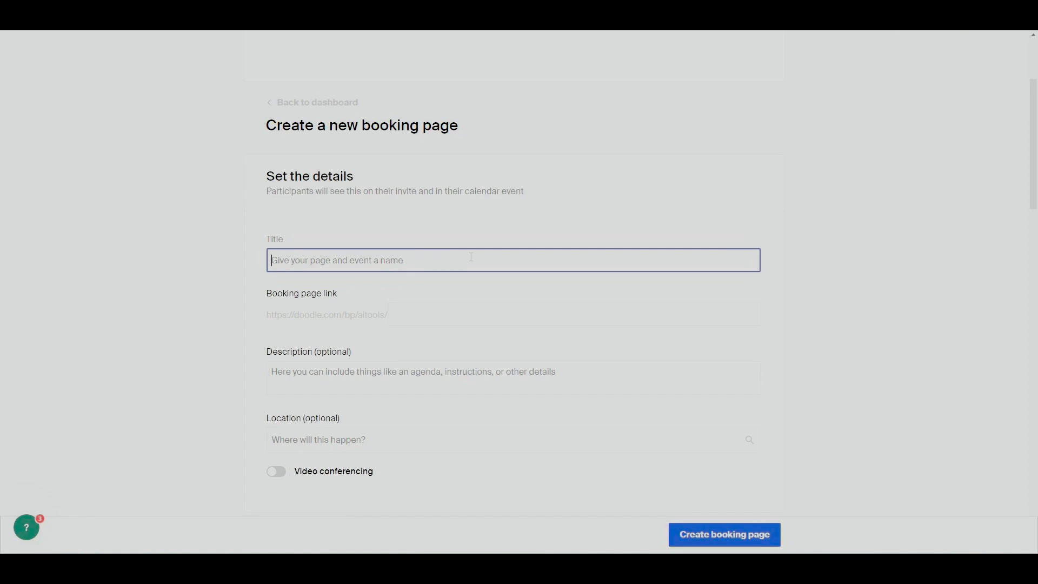
type("HT B")
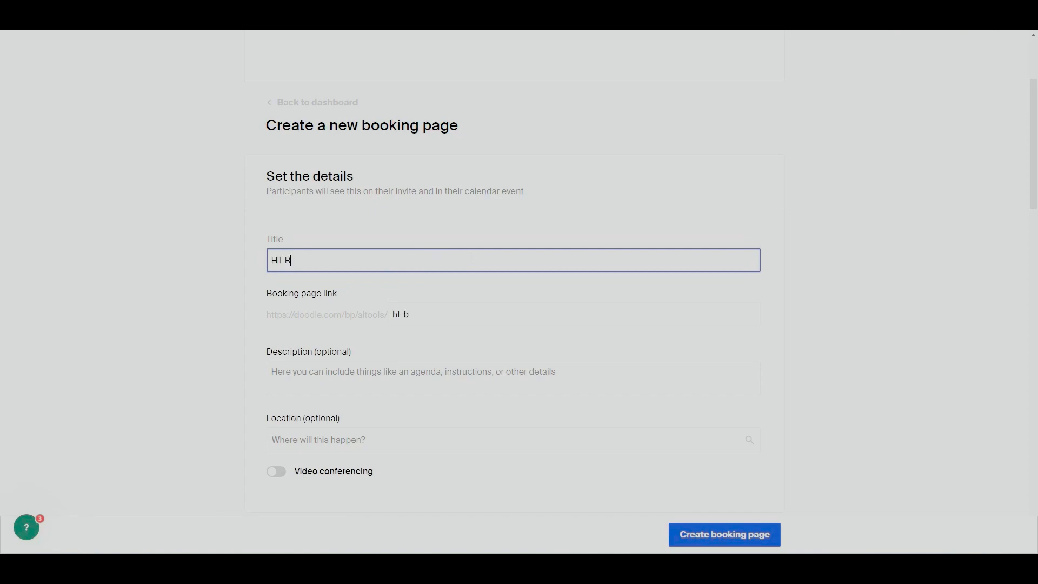
type("arbers")
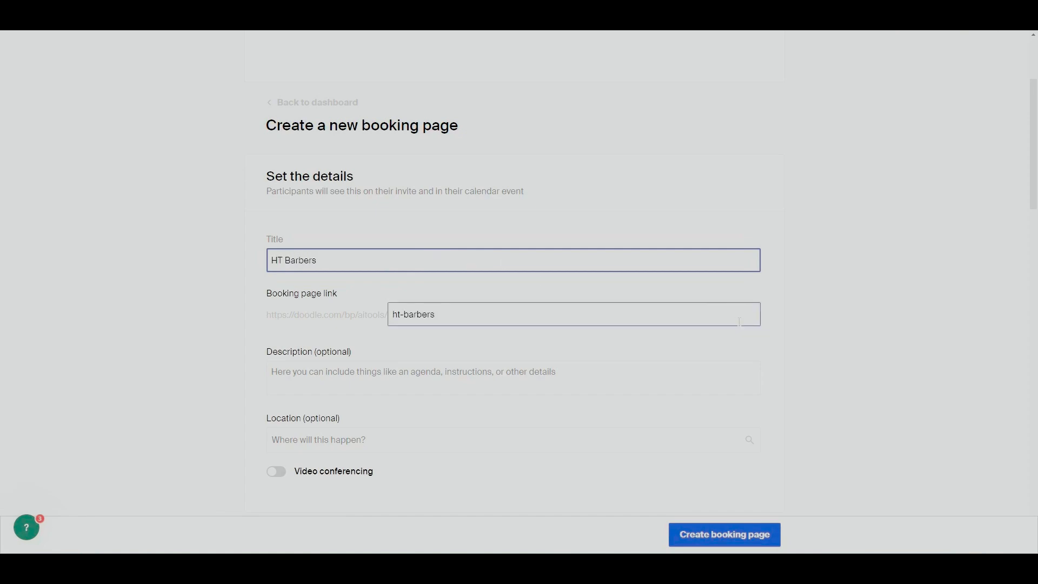
left_click(797, 321)
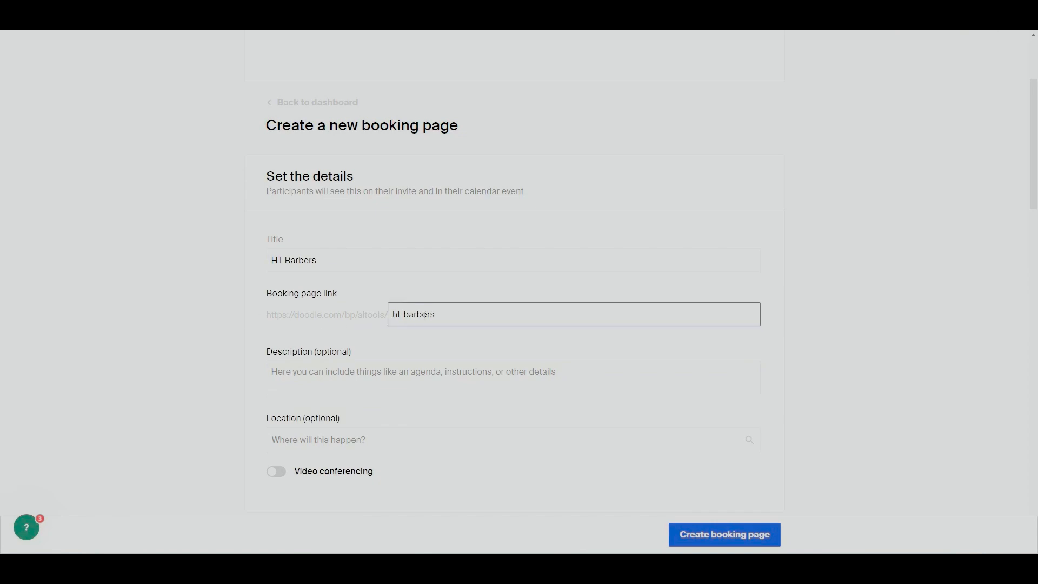
- Enter the booking page description "You can now book your available time for a fresh and clean cut! Book your time now!"
left_click(629, 382)
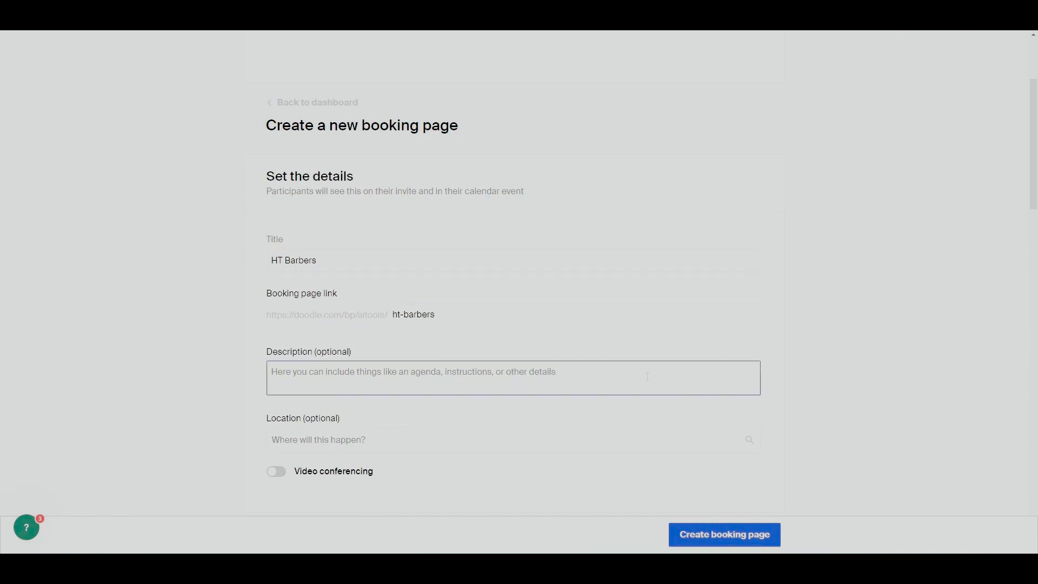
scroll(629, 382, "down", 1)
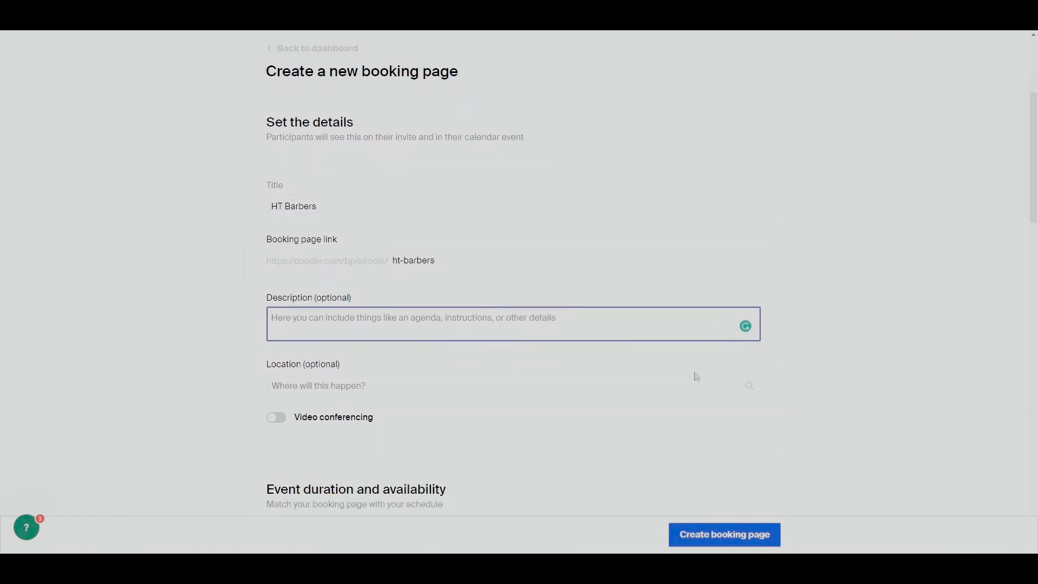
type("You can now ")
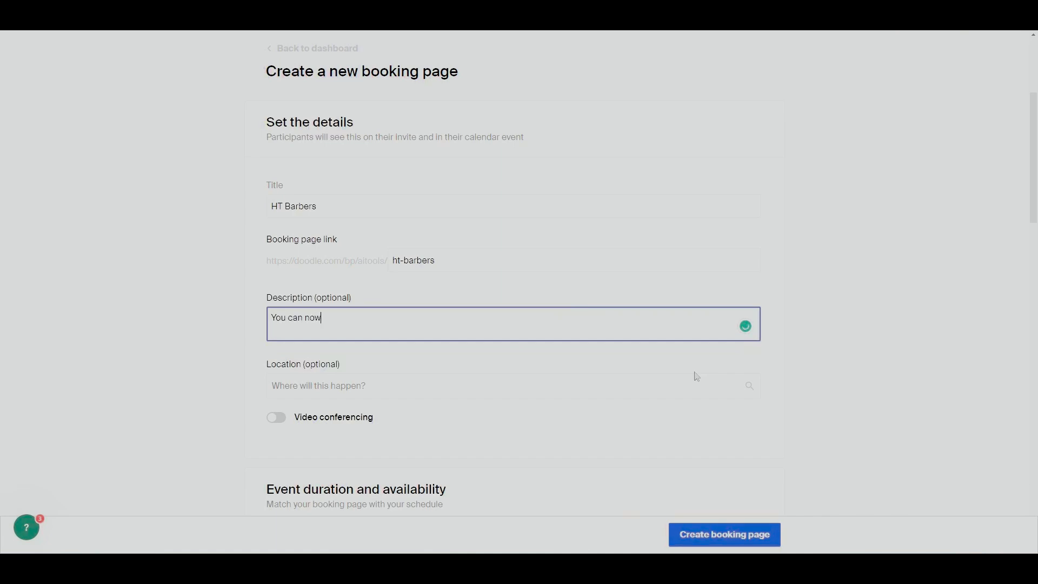
type("book your available time for a fresh")
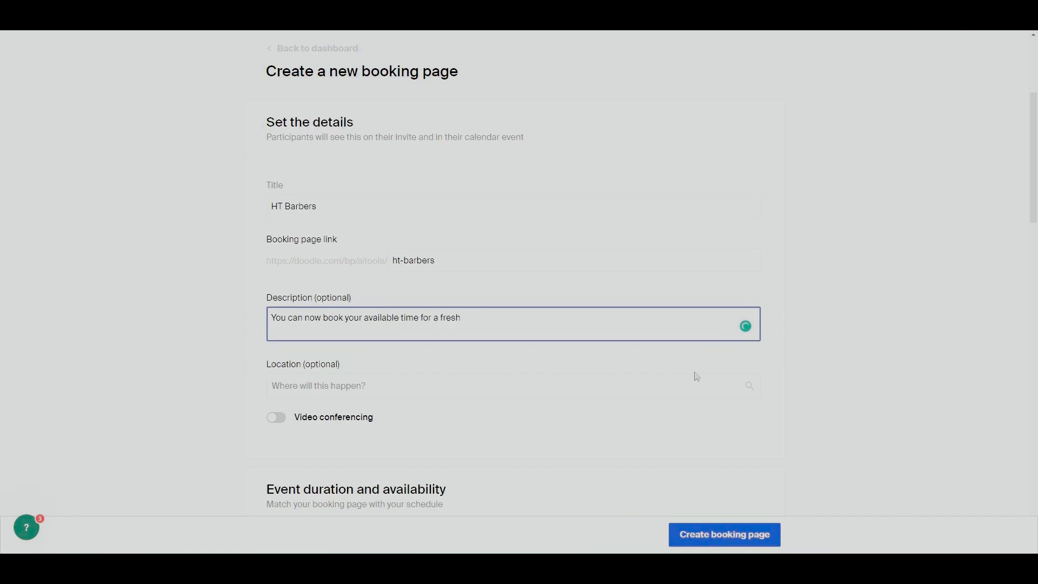
type(" and clean cut! Book your time now!")
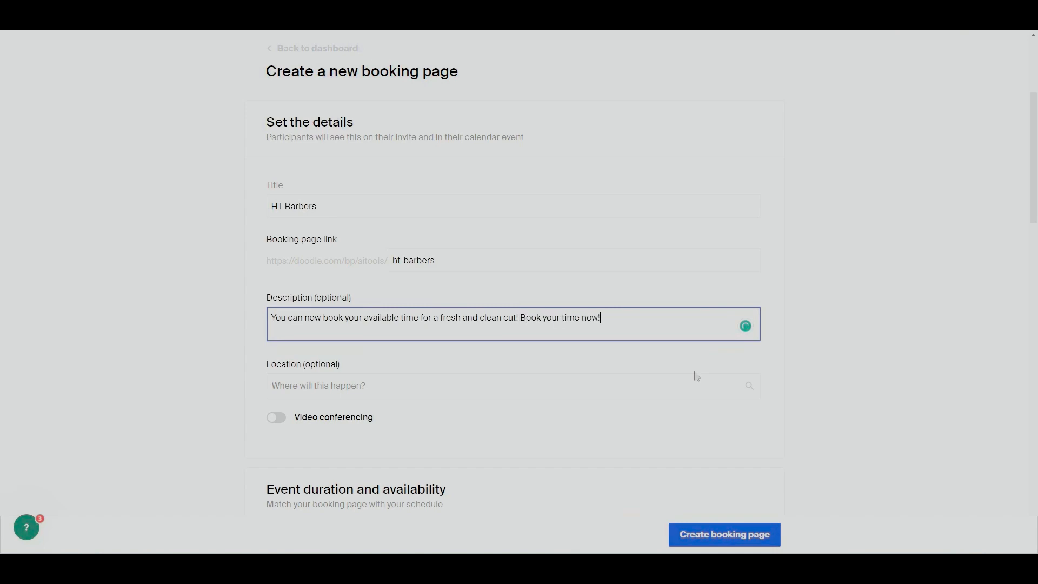
- Set the booking page location to "My place"
left_click(820, 394)
scroll(820, 394, "down", 2)
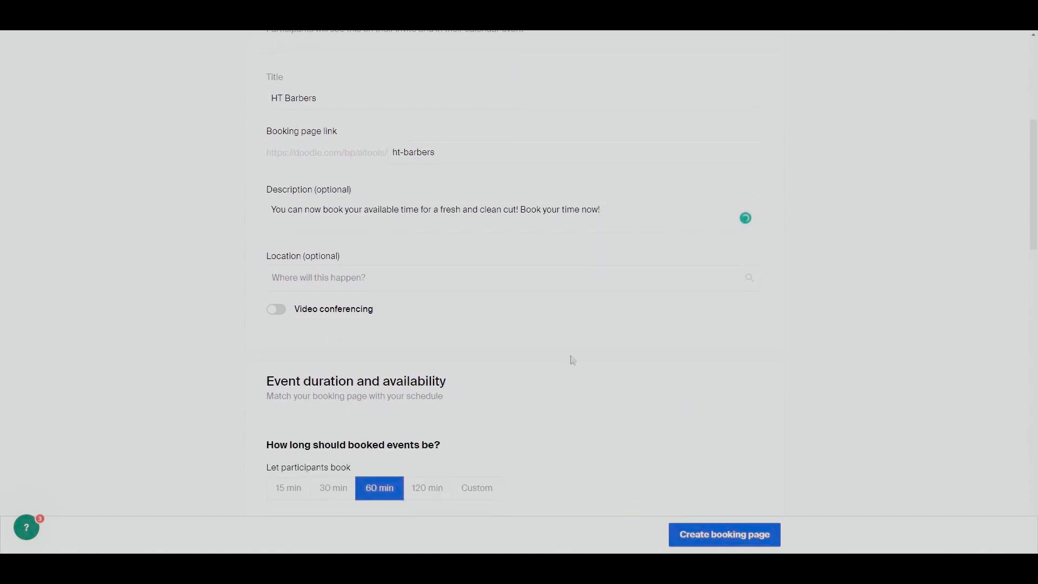
left_click(446, 271)
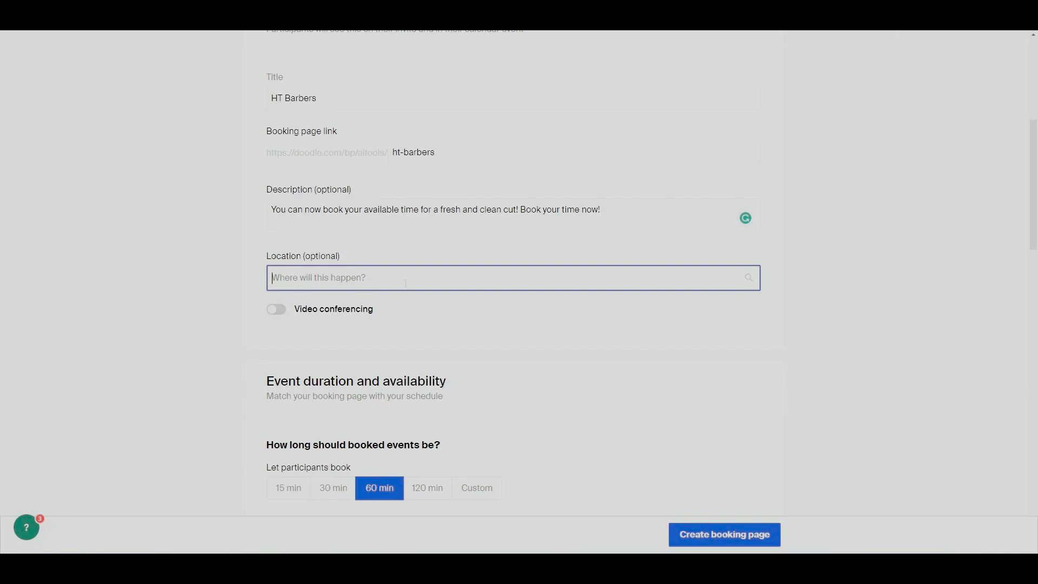
type("My place")
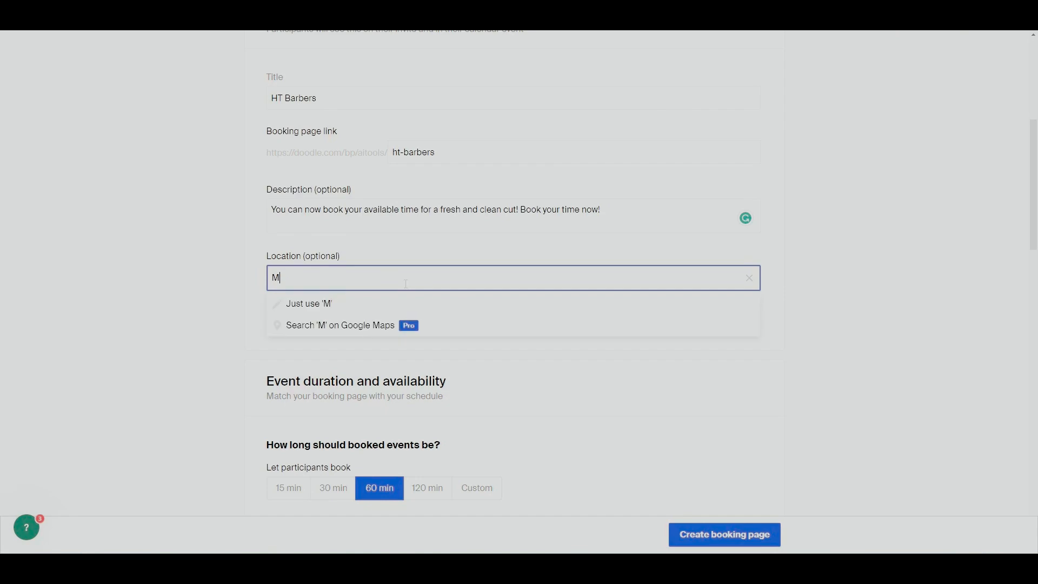
left_click(451, 311)
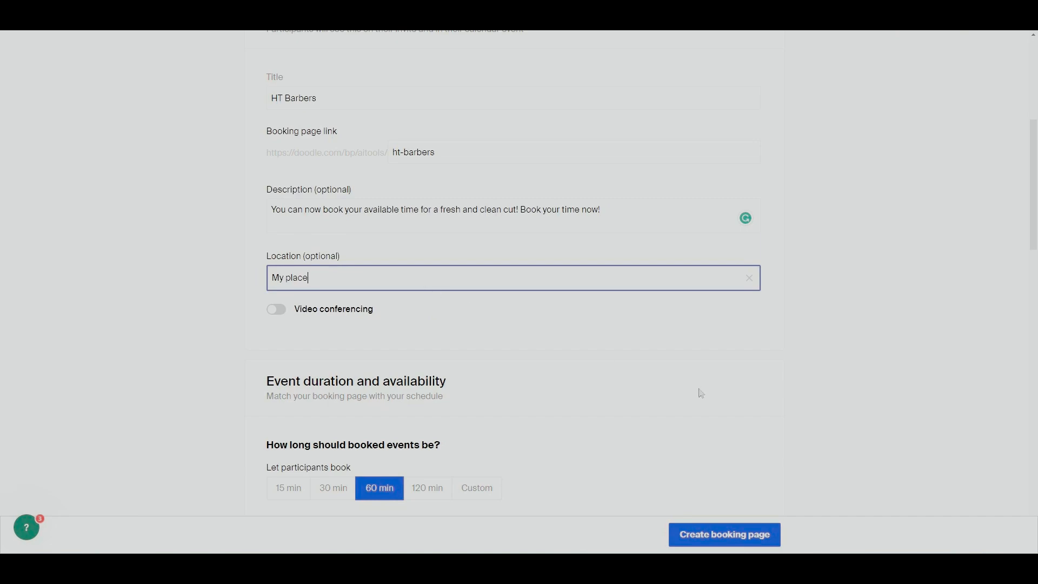
- Give booked events a custom duration of 40 min
scroll(709, 388, "down", 2)
scroll(713, 376, "down", 2)
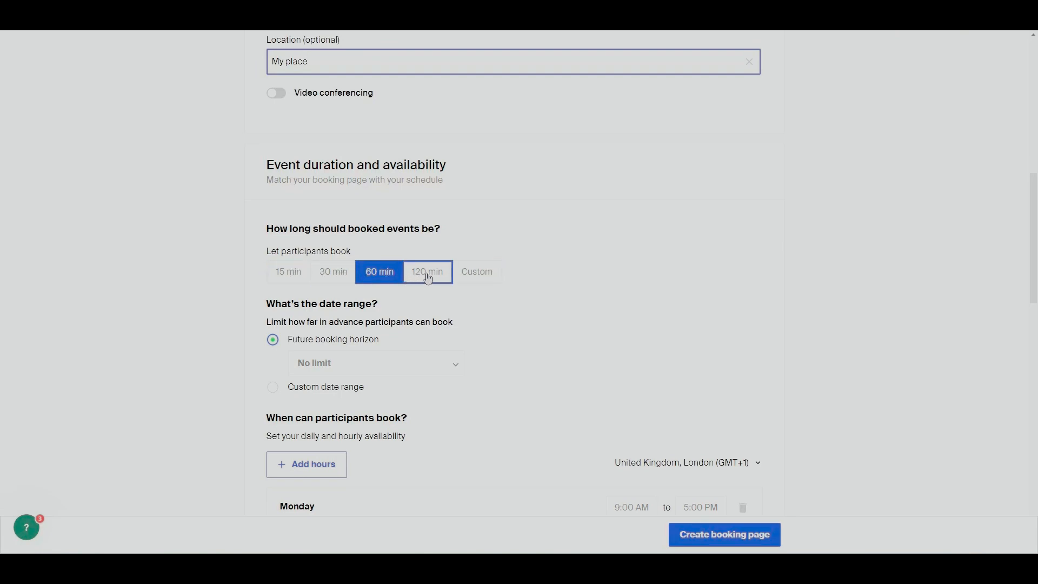
left_click(492, 278)
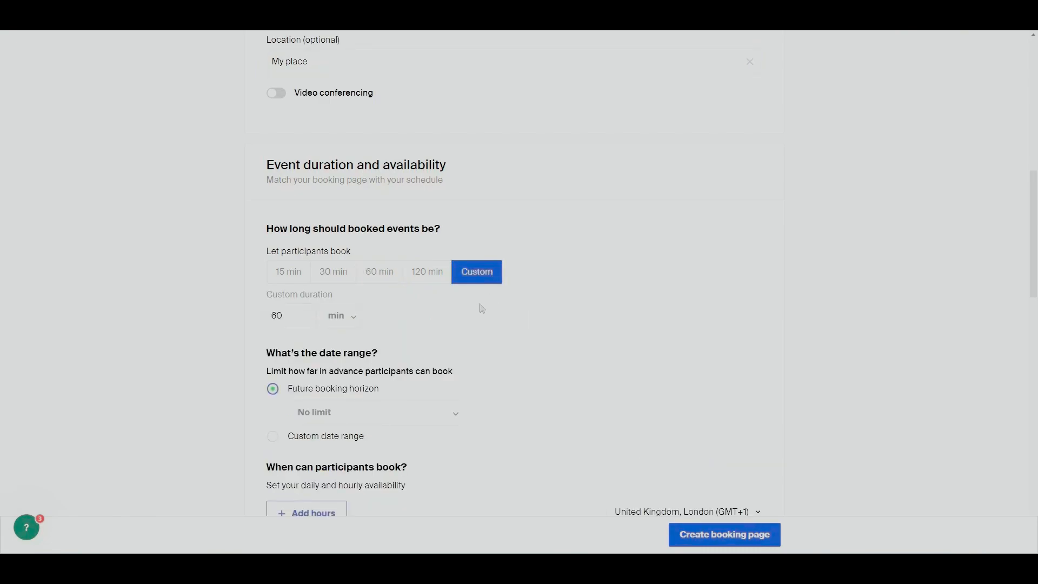
left_click_drag(290, 317, 252, 317)
type("40")
left_click(597, 332)
- Limit the future booking horizon to 3 weeks into the future
scroll(540, 313, "down", 2)
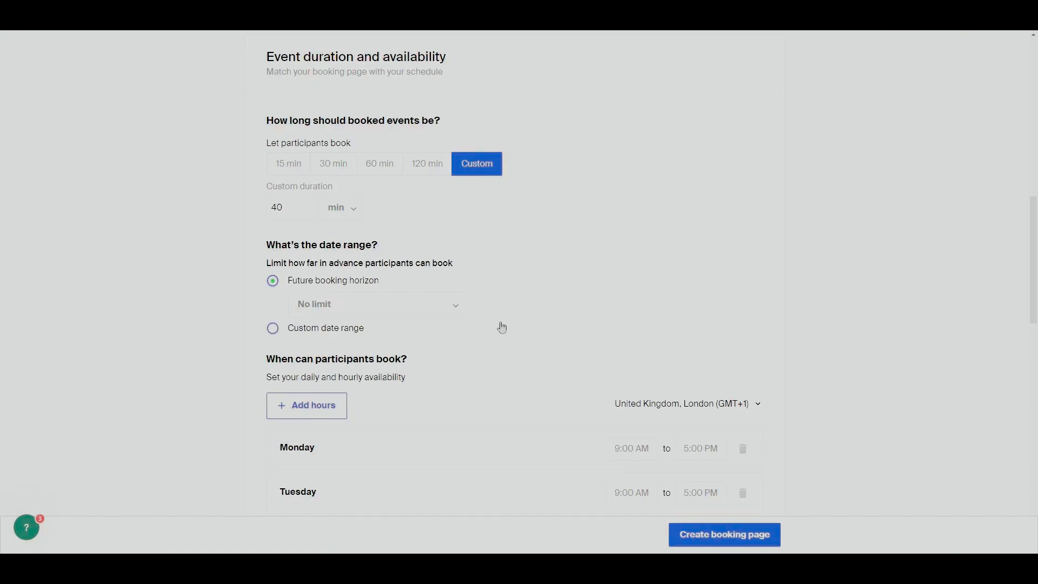
left_click(443, 311)
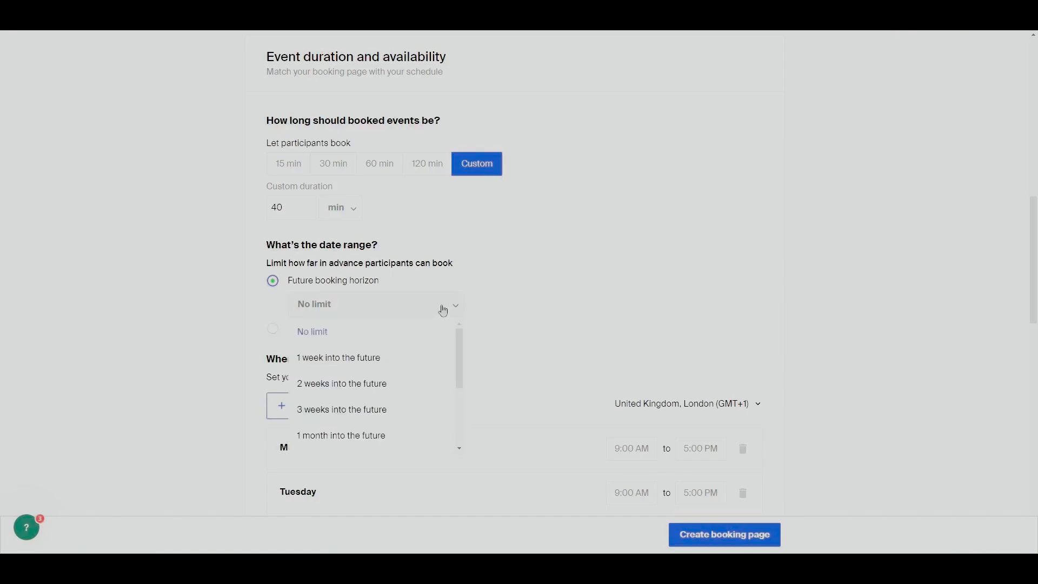
scroll(399, 401, "down", 1)
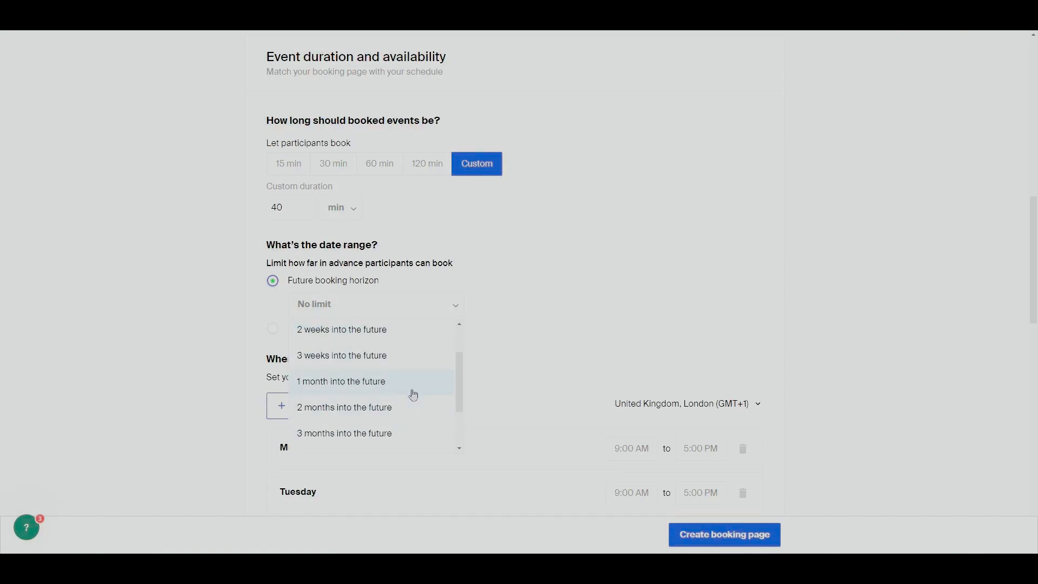
left_click(395, 363)
scroll(559, 341, "down", 1)
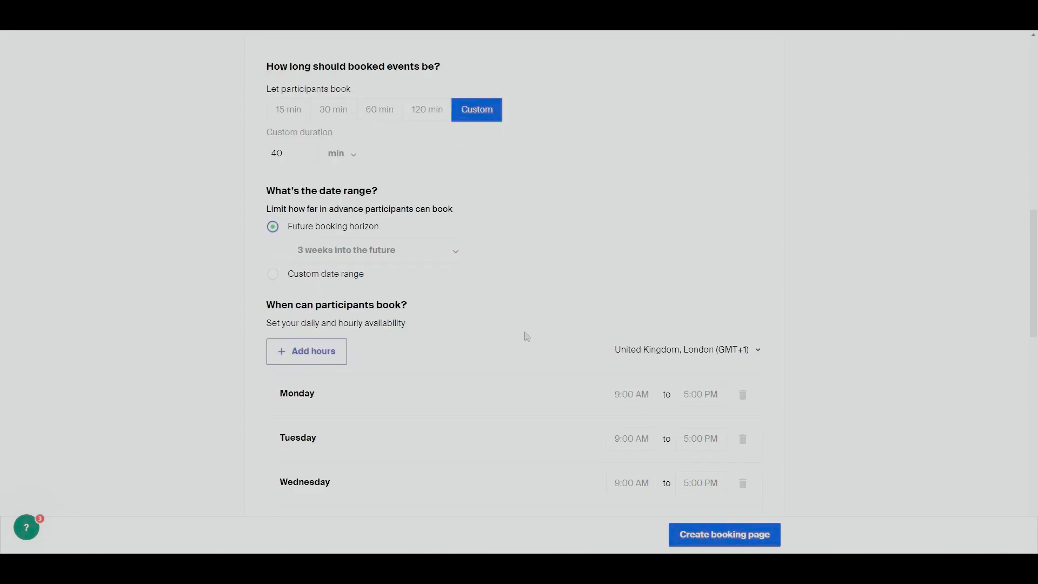
left_click(405, 251)
scroll(401, 384, "down", 2)
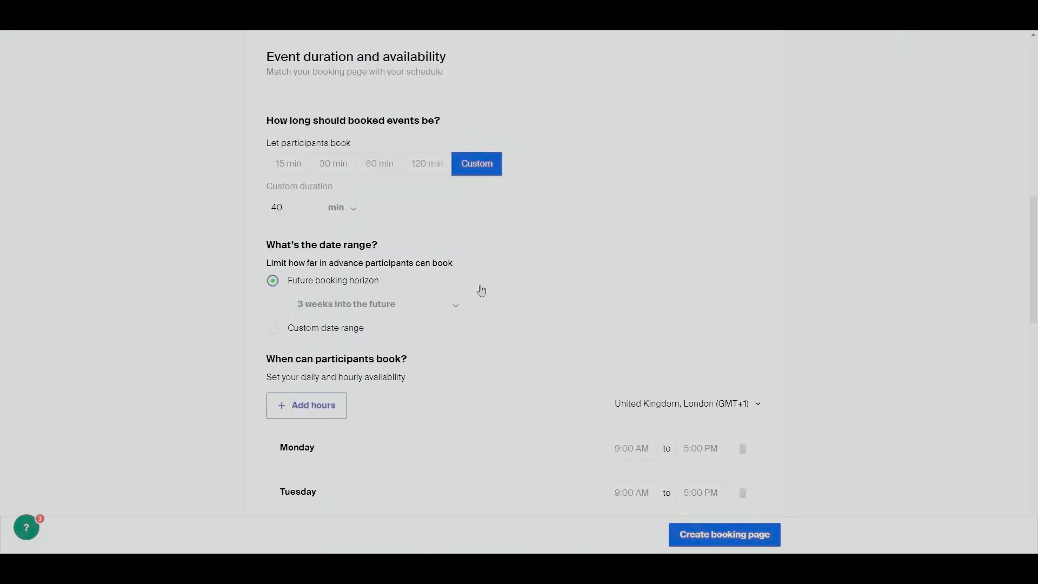
- Set the end of the bookable hours to 8:00 PM for Monday to Friday
scroll(482, 291, "down", 4)
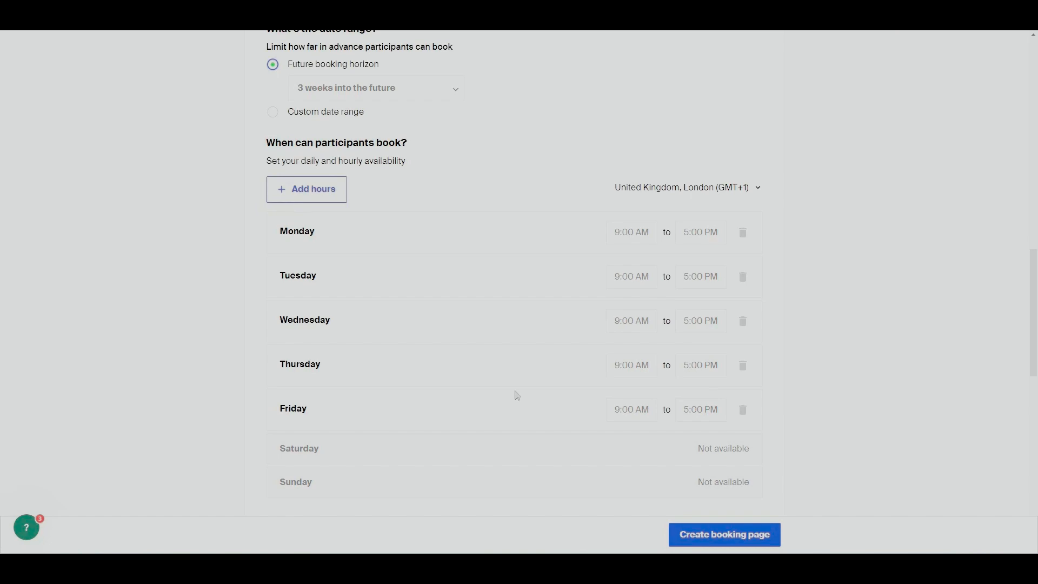
left_click(703, 233)
- Try the day presets for adding hours, choosing Monday to Friday with an 8:00 PM end time
left_click(318, 196)
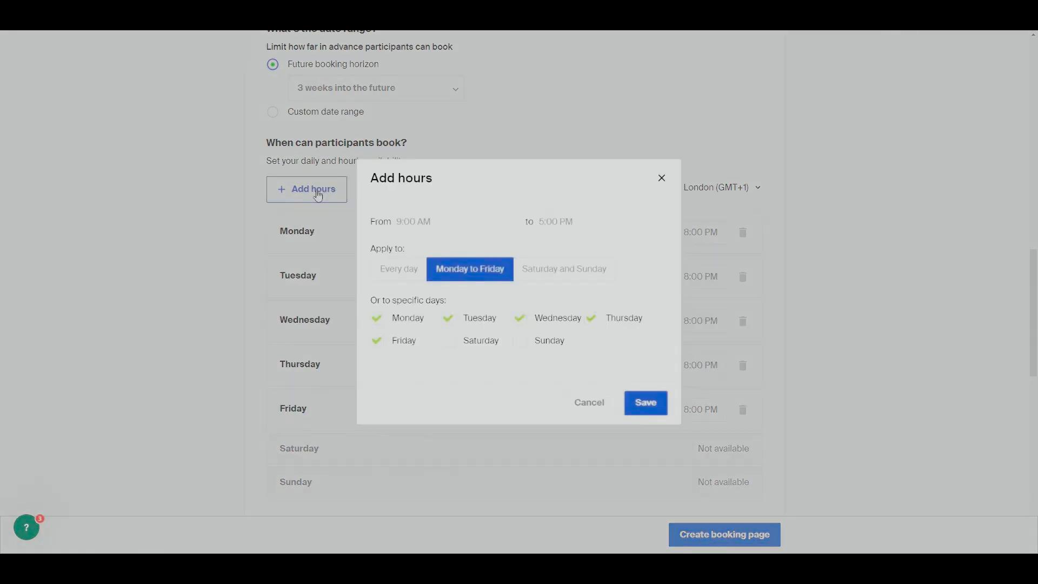
left_click(556, 270)
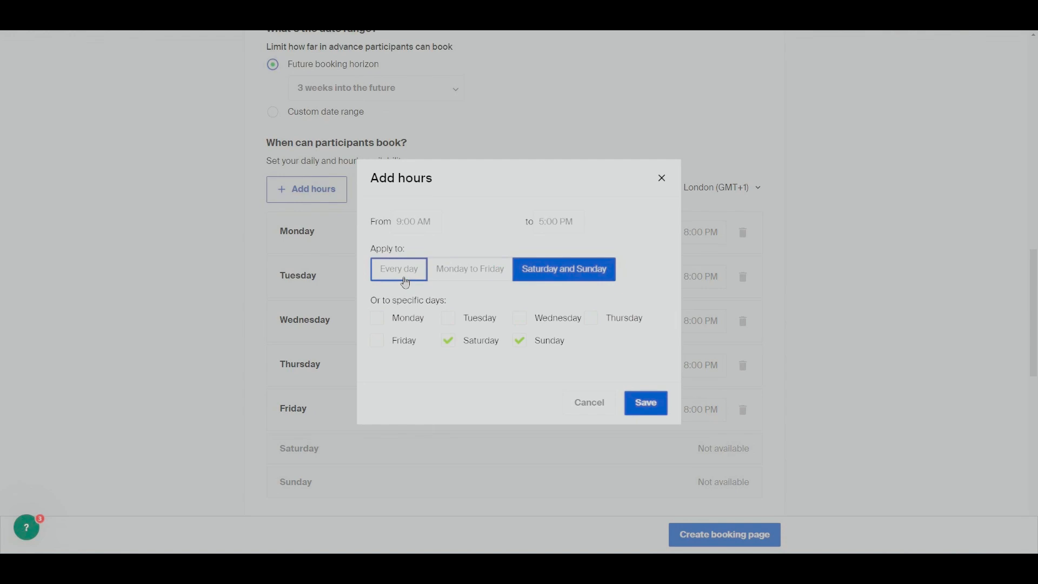
left_click(483, 279)
left_click(582, 278)
left_click(401, 274)
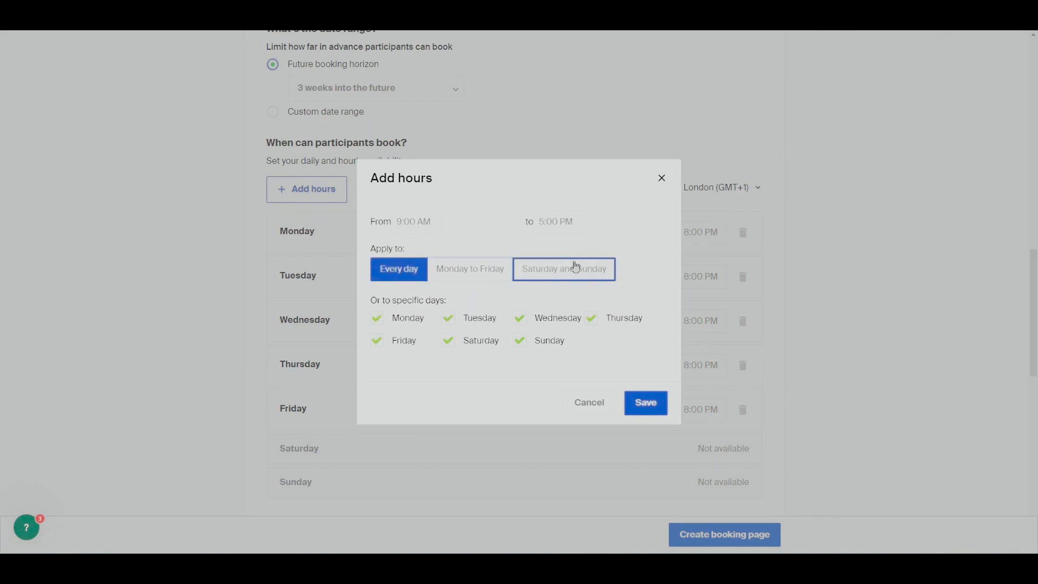
left_click(476, 270)
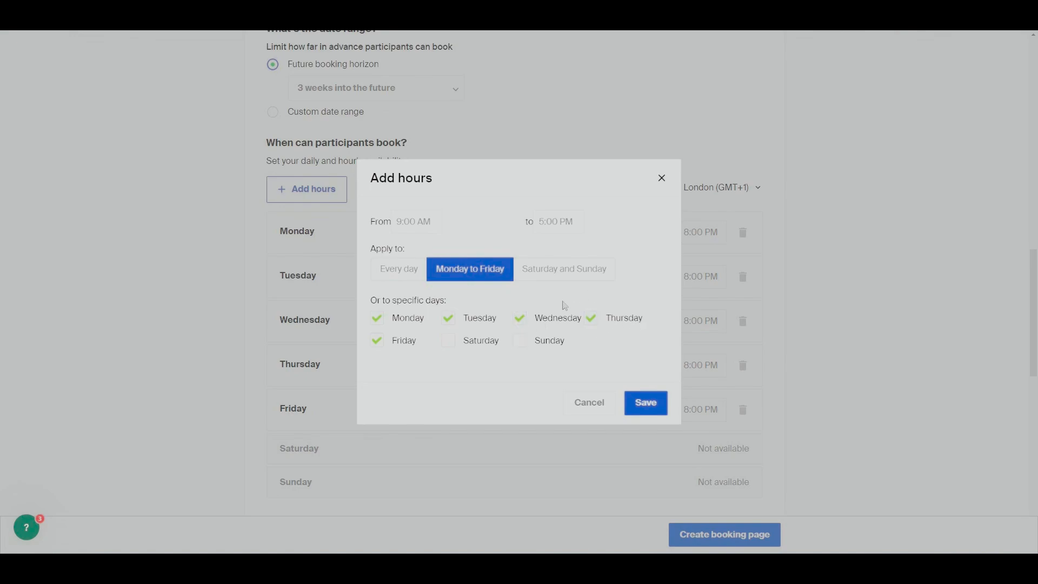
left_click(547, 222)
scroll(549, 344, "down", 3)
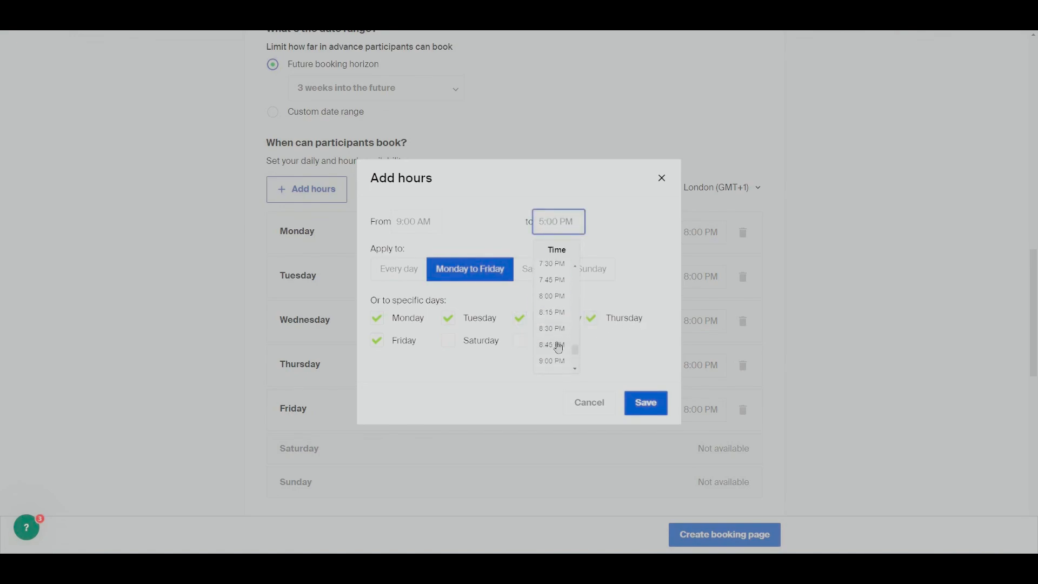
left_click(559, 301)
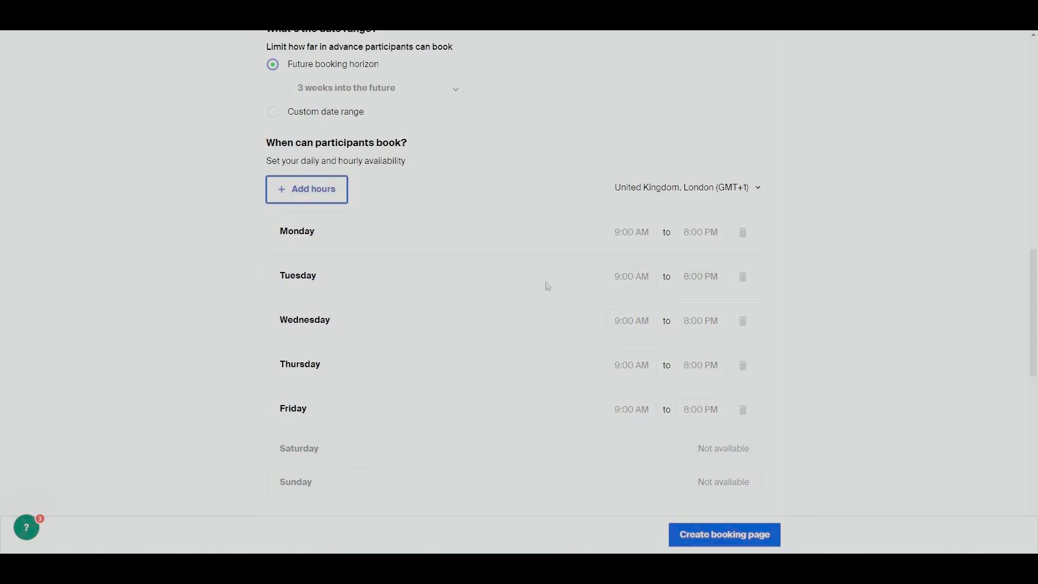
- Change Tuesday's end time to 12:00 PM in the weekly availability
left_click(710, 276)
scroll(692, 380, "up", 8)
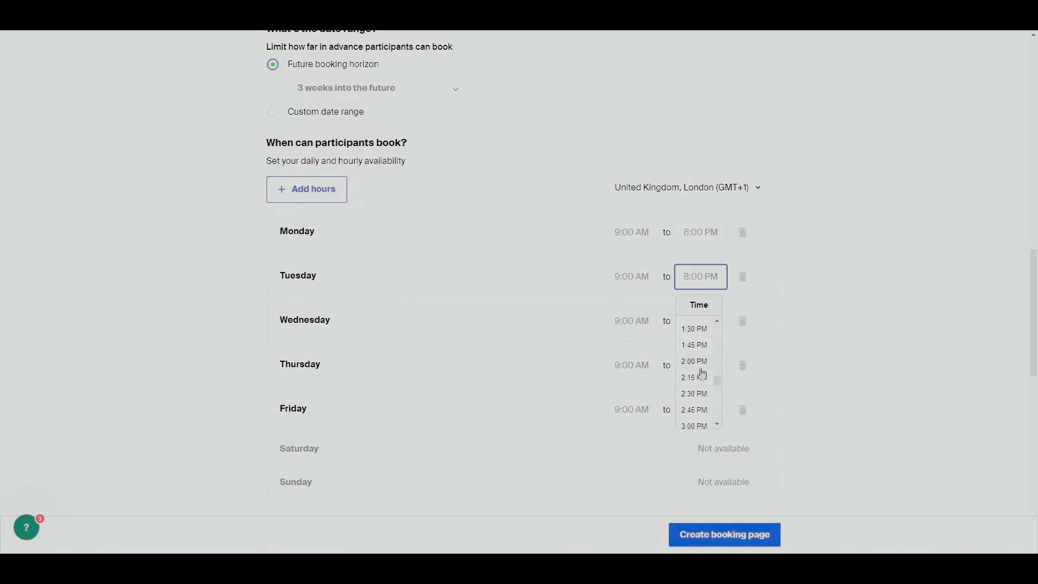
scroll(705, 373, "up", 3)
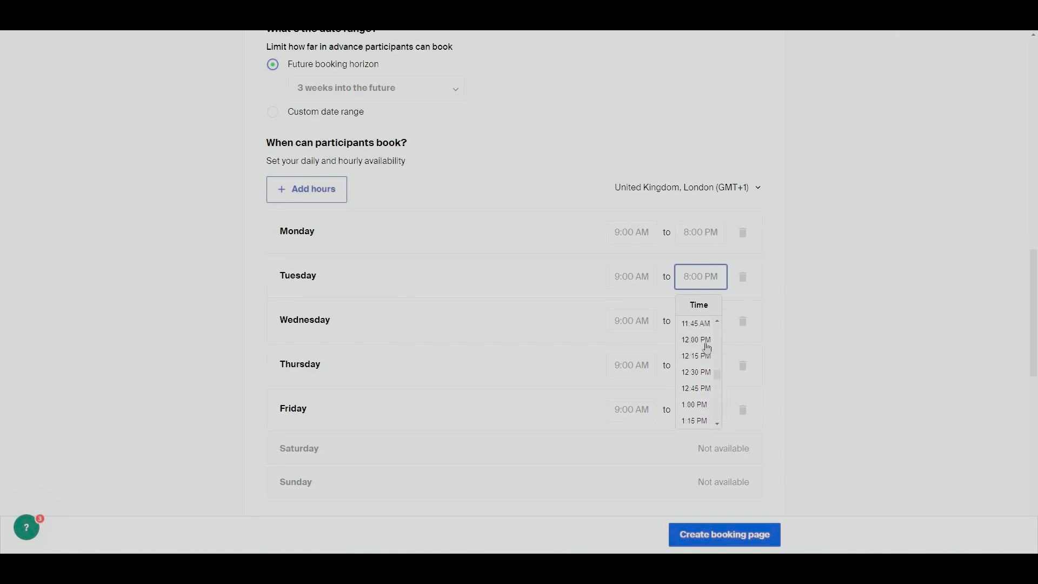
left_click(703, 341)
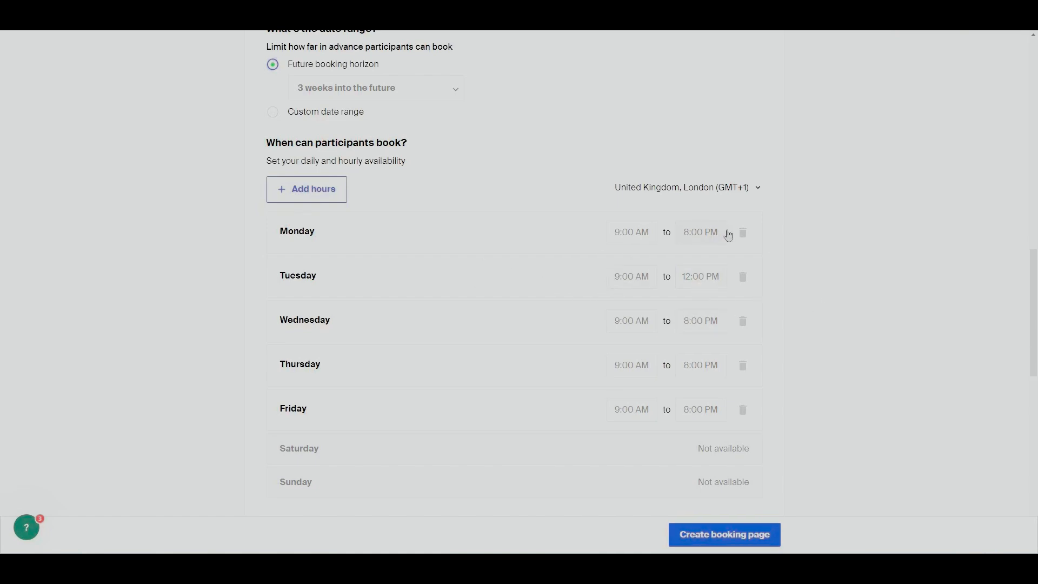
- Expand the power settings below the weekly availability
scroll(604, 379, "down", 5)
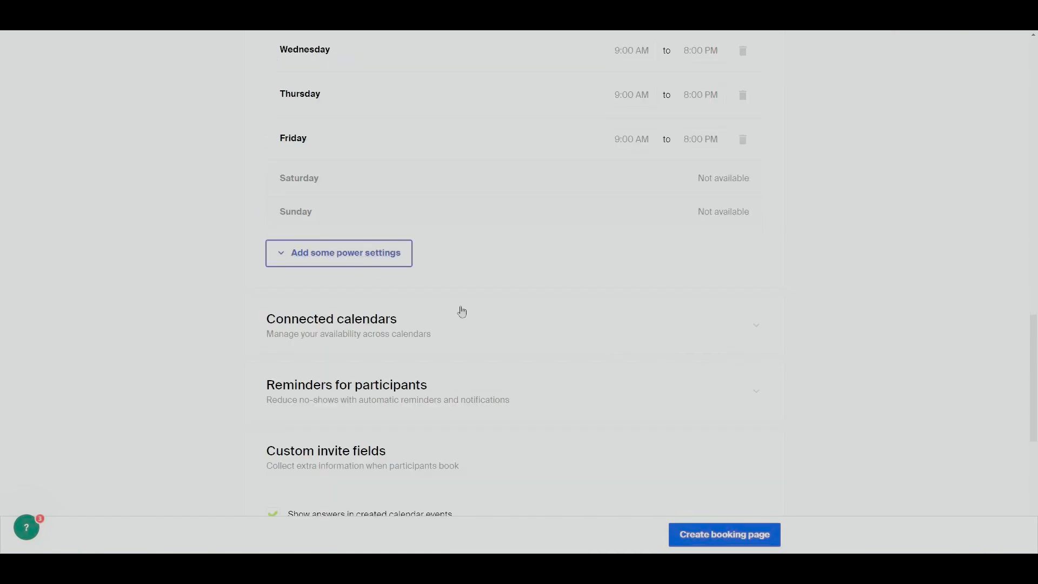
scroll(498, 447, "up", 2)
left_click(382, 361)
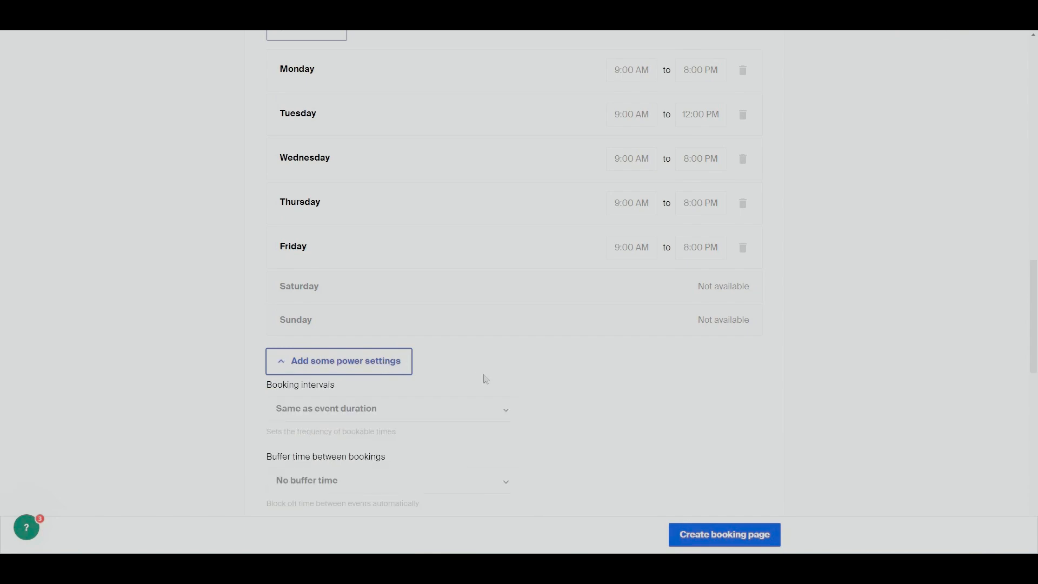
scroll(533, 384, "down", 1)
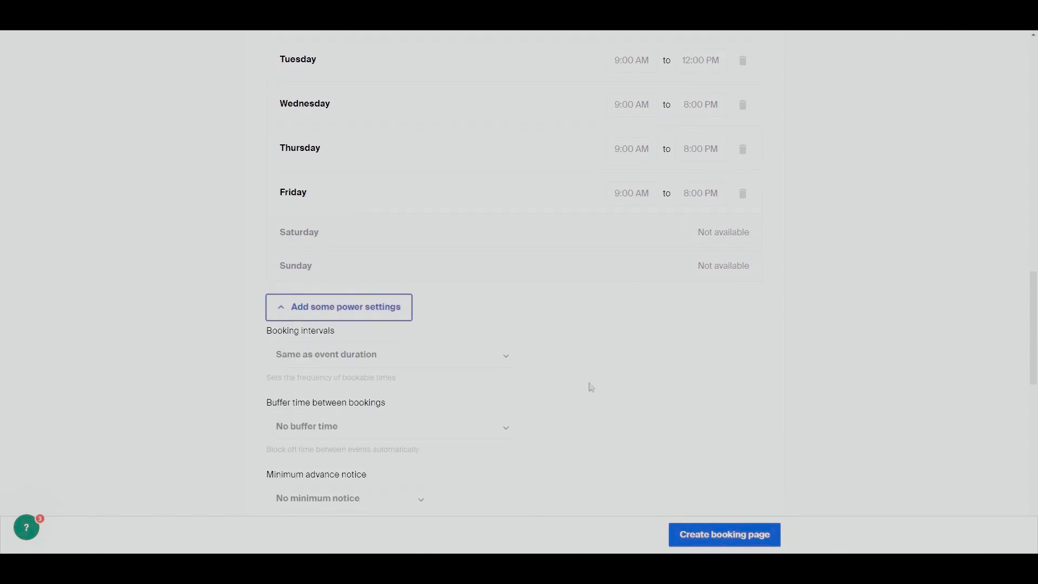
scroll(580, 384, "down", 1)
- Review the available booking interval options, keeping the interval the same as the event duration
key("Tab")
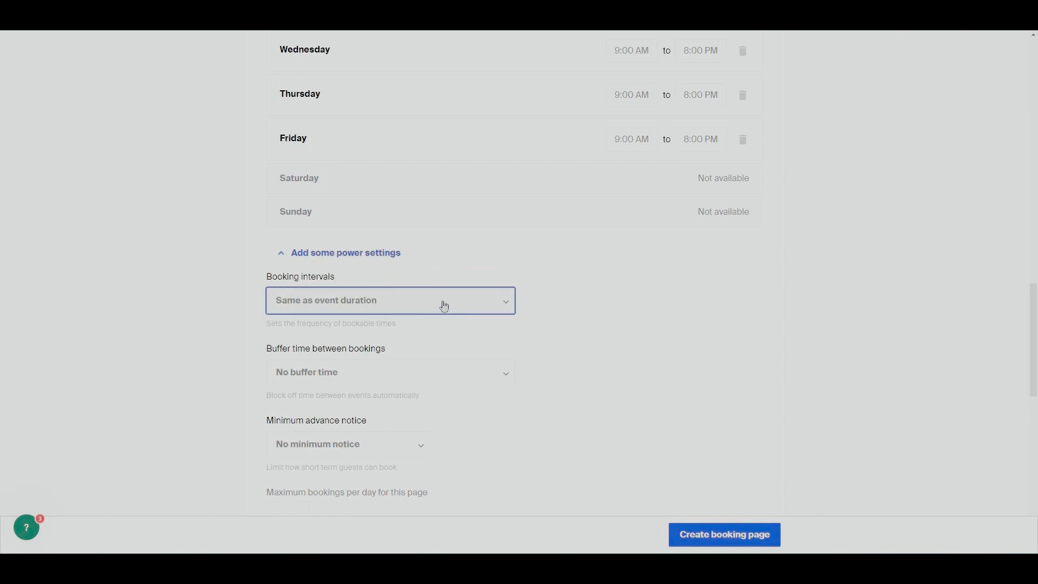
left_click(493, 299)
scroll(439, 391, "down", 1)
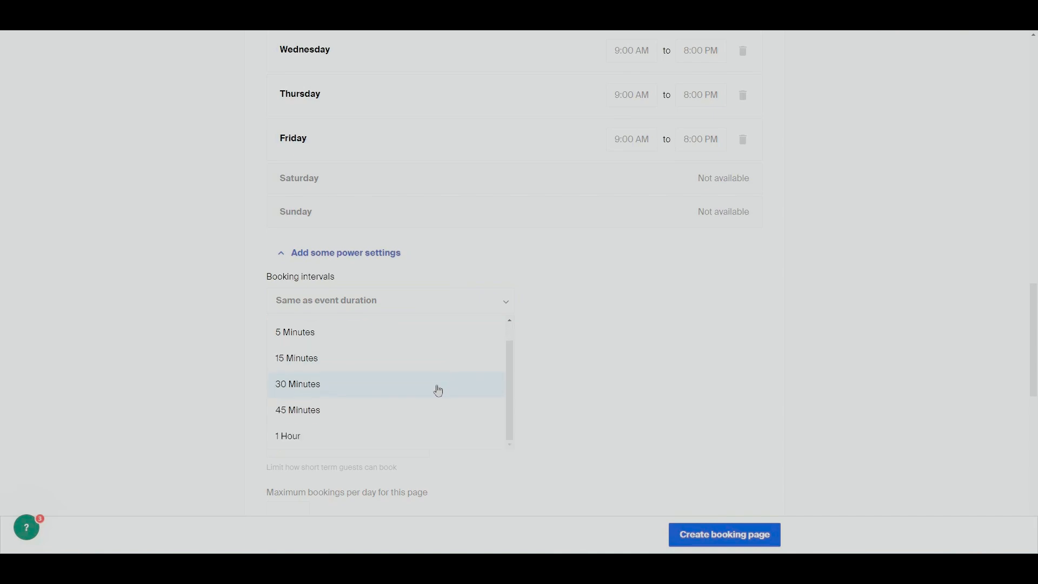
scroll(411, 420, "down", 2)
scroll(602, 410, "up", 2)
scroll(401, 349, "up", 1)
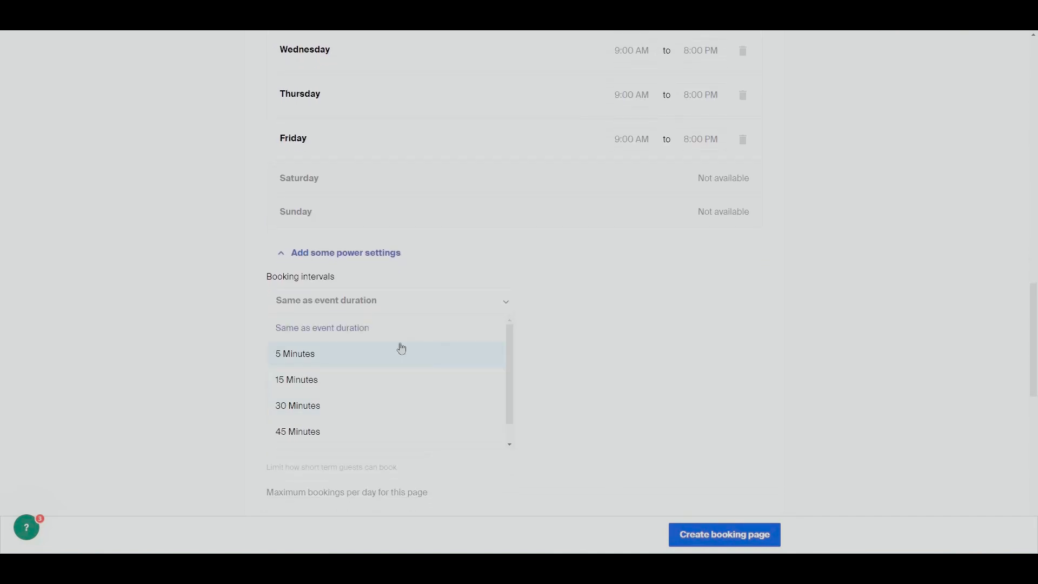
scroll(413, 381, "down", 1)
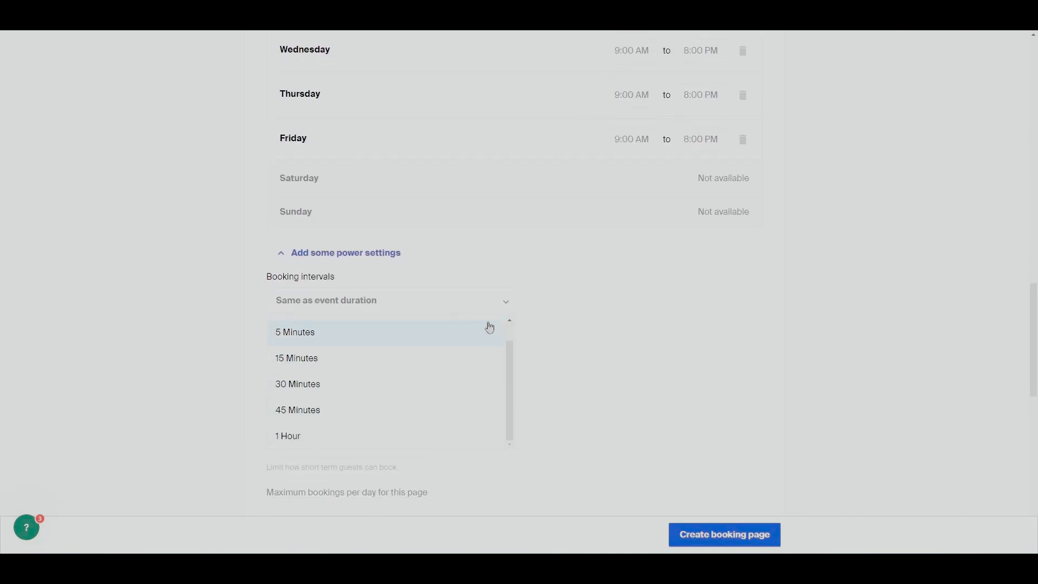
left_click(482, 308)
- Set the buffer time between bookings to 10 Minutes and the minimum advance notice to 1 Hour
scroll(556, 388, "down", 1)
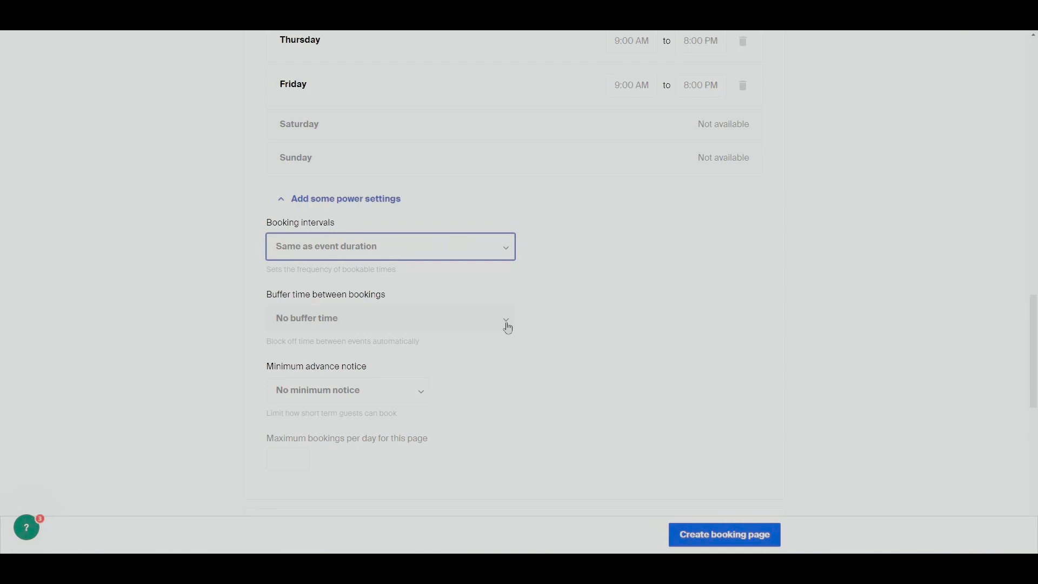
left_click(476, 322)
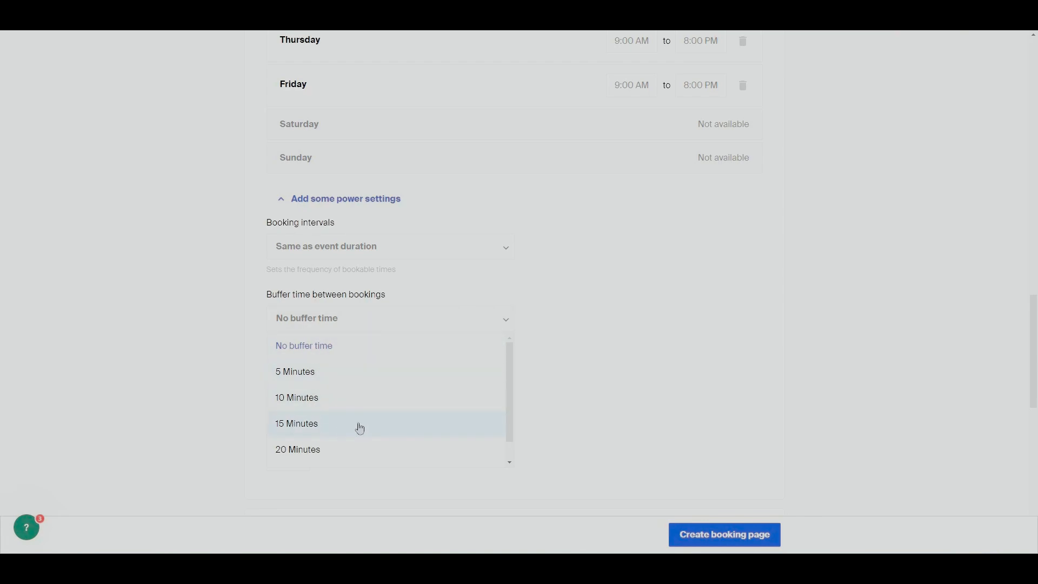
left_click(380, 406)
scroll(539, 355, "down", 1)
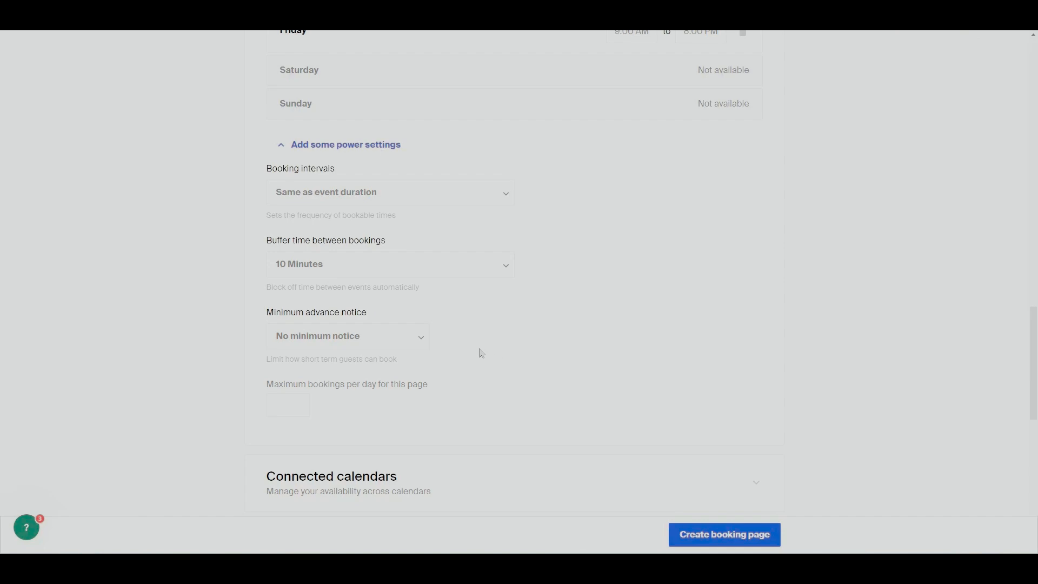
left_click(420, 342)
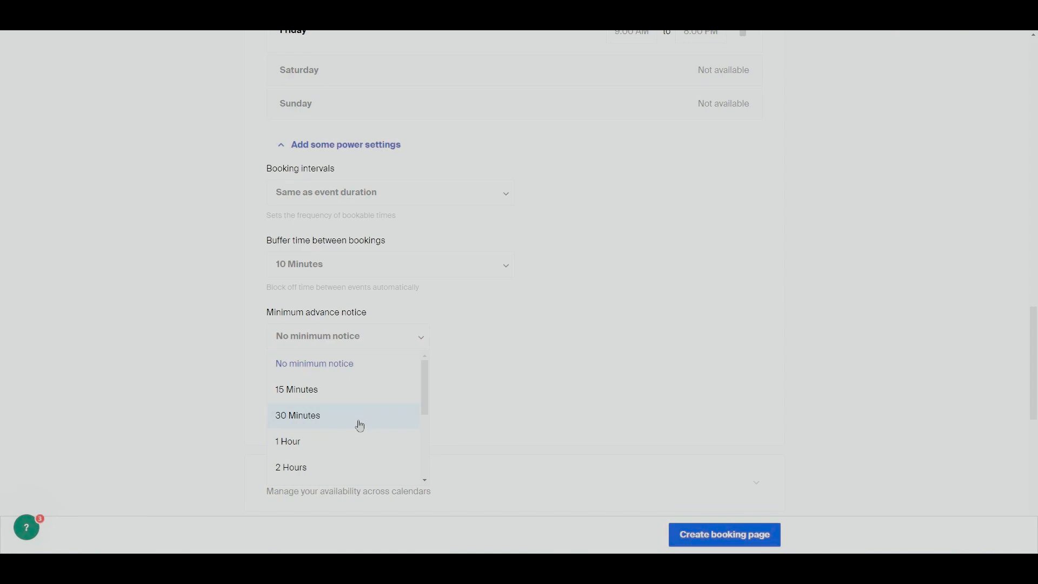
left_click(362, 447)
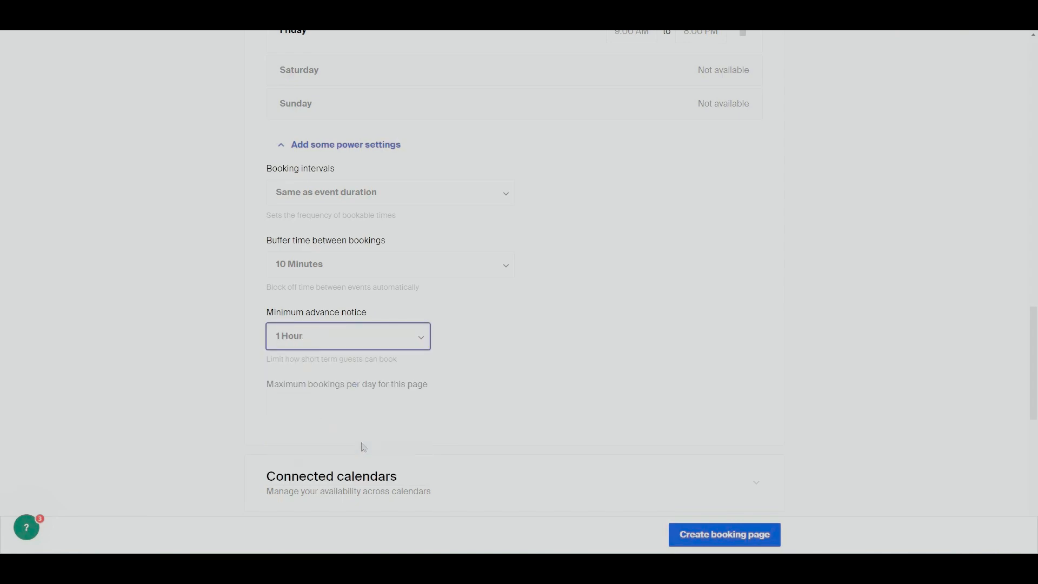
- Review the maximum bookings per day option without entering a limit, and expand the reminders for participants section
scroll(423, 410, "down", 1)
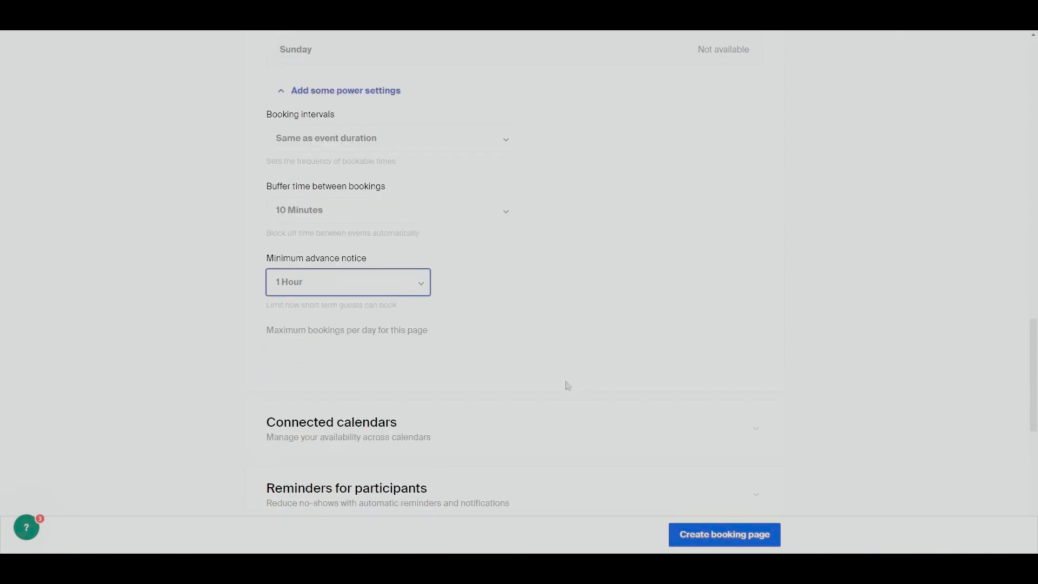
left_click(291, 352)
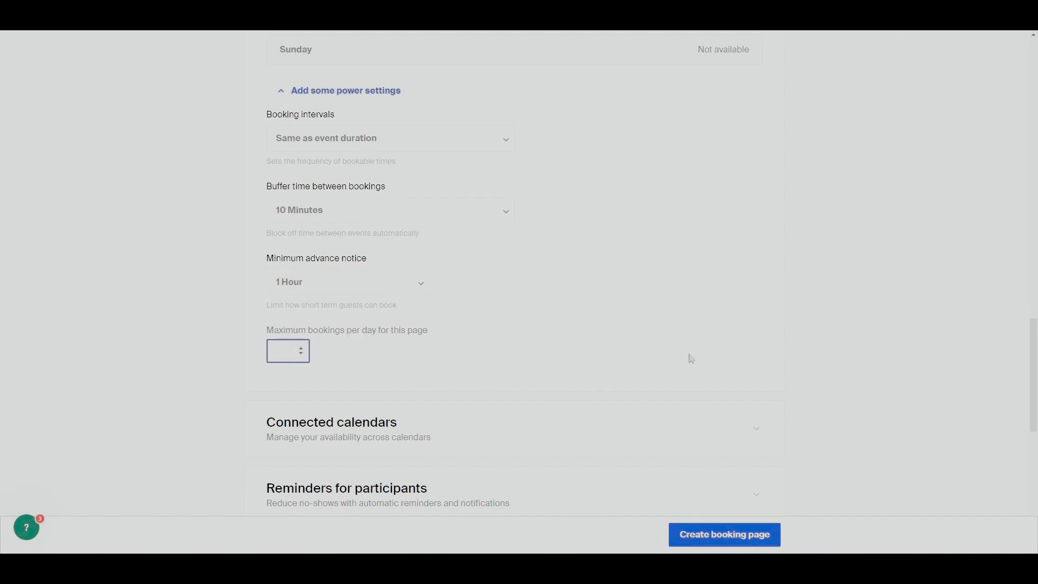
scroll(722, 352, "up", 2)
scroll(722, 353, "down", 5)
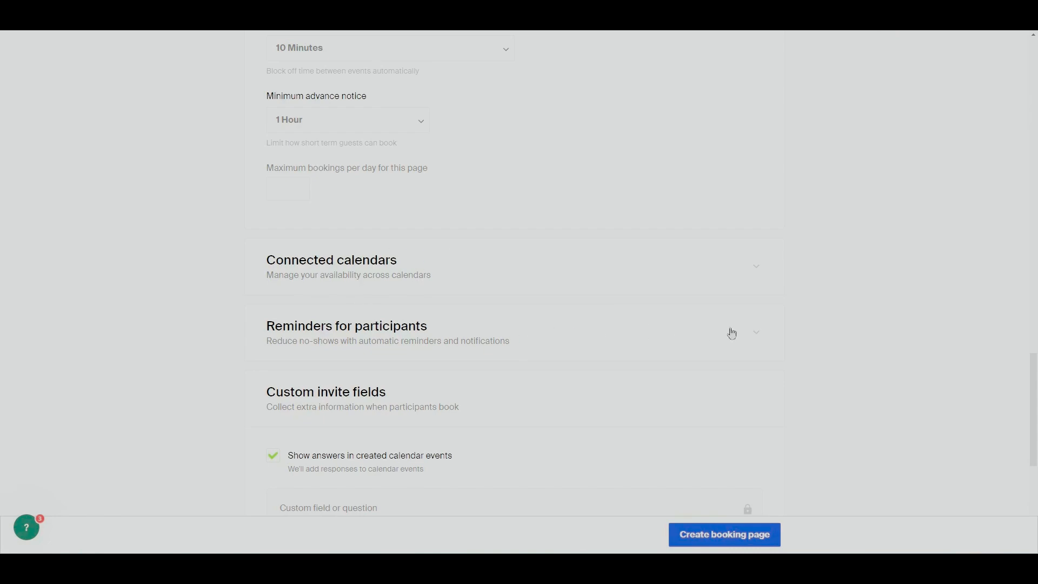
left_click(757, 332)
scroll(717, 338, "down", 2)
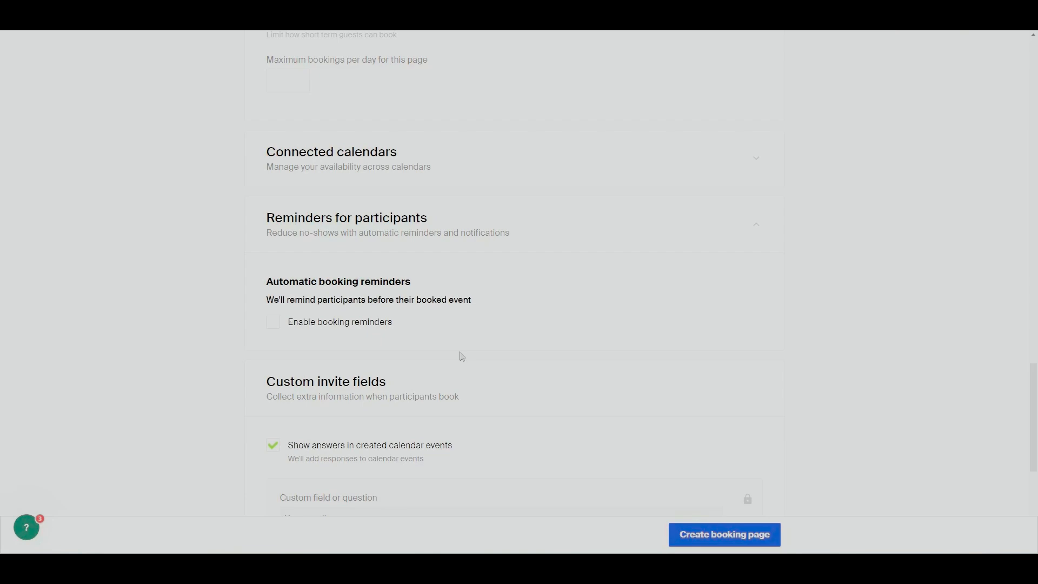
- Add a custom invite field named "number" and make it required for participants
scroll(462, 357, "down", 6)
scroll(556, 331, "up", 1)
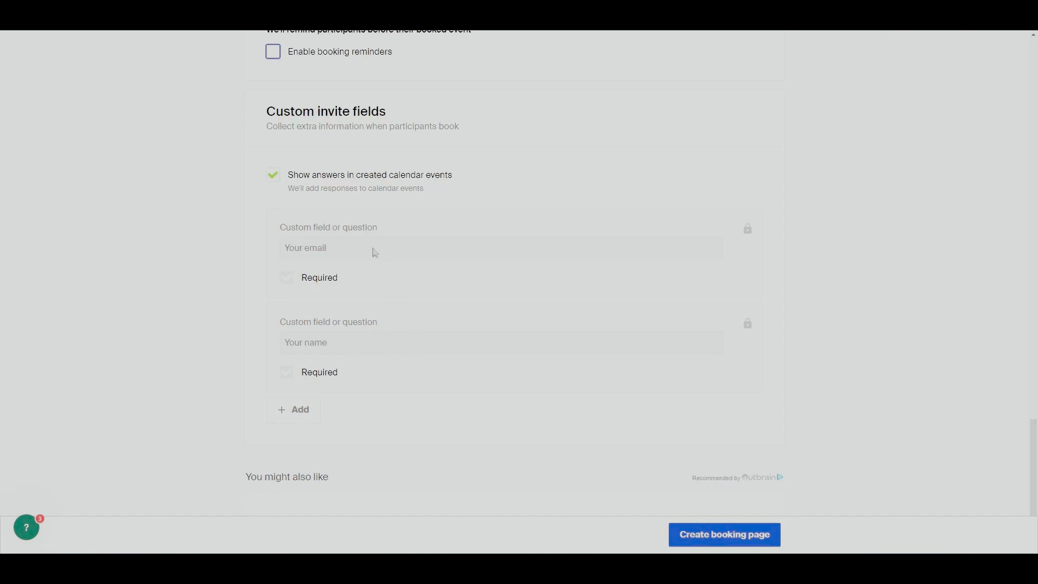
left_click(294, 412)
type("n")
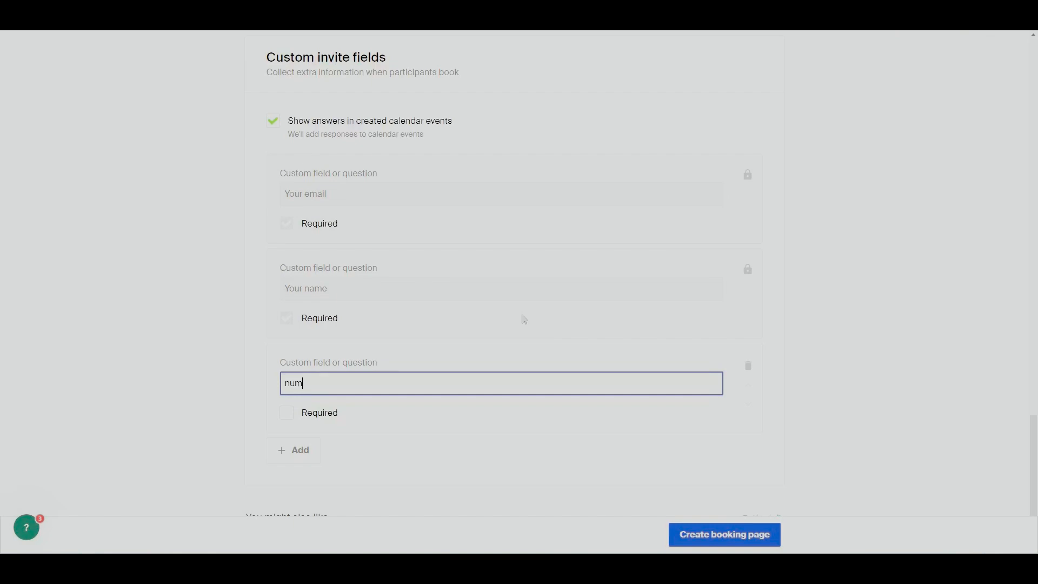
type("um")
type("ber")
left_click_drag(313, 414, 318, 414)
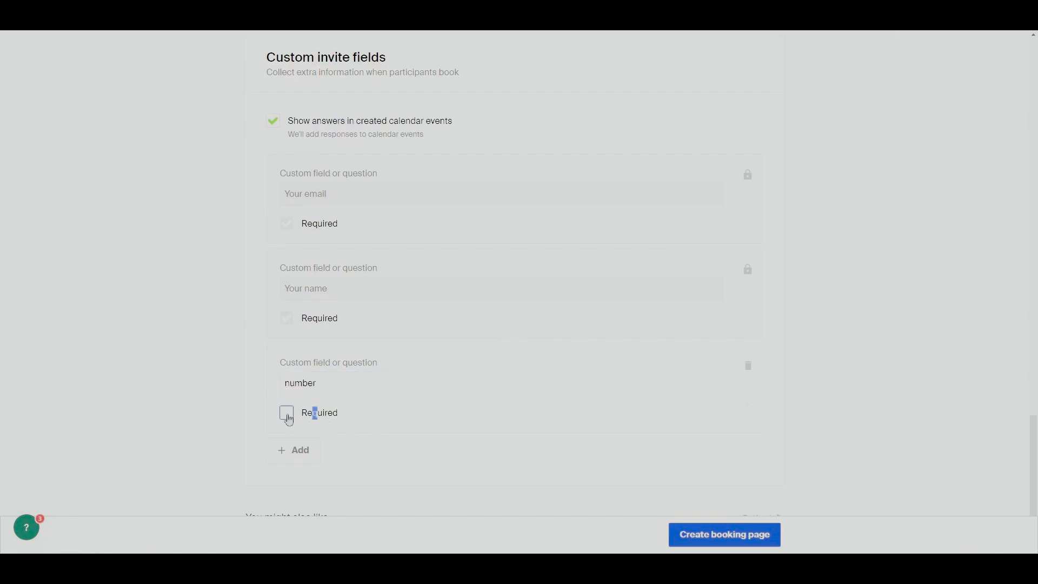
left_click(285, 413)
scroll(427, 255, "up", 1)
left_click(440, 432)
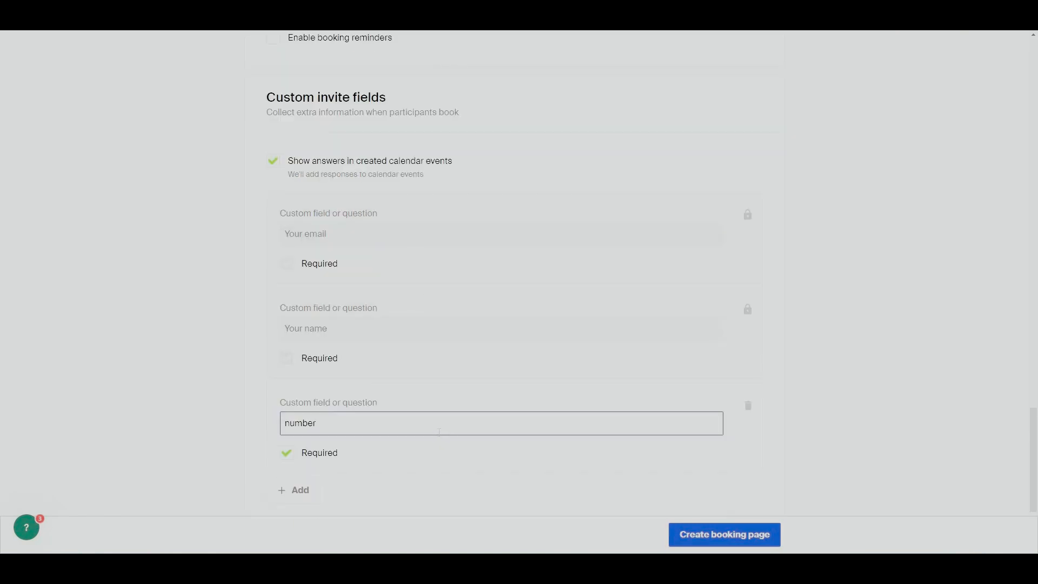
key("Tab")
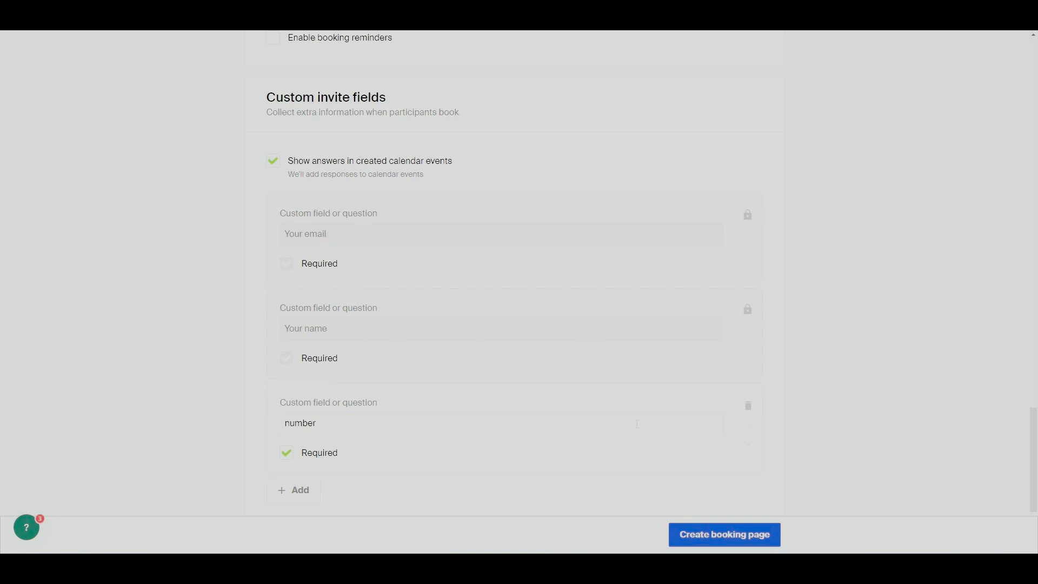
- Create the HT Barbers booking page after checking its settings, and copy its sharing link
scroll(611, 401, "down", 3)
scroll(911, 416, "up", 15)
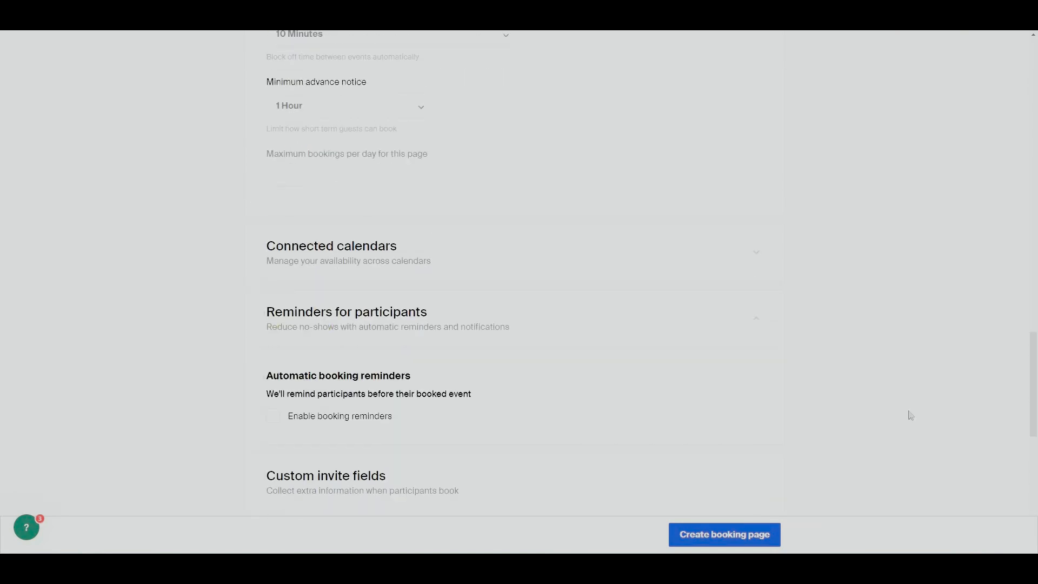
scroll(911, 417, "up", 10)
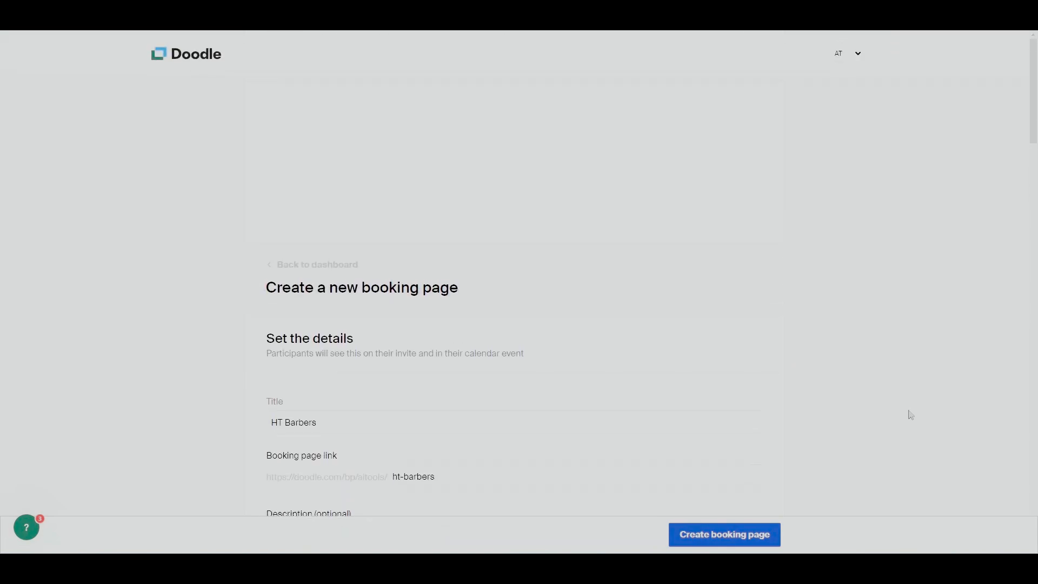
scroll(910, 416, "down", 4)
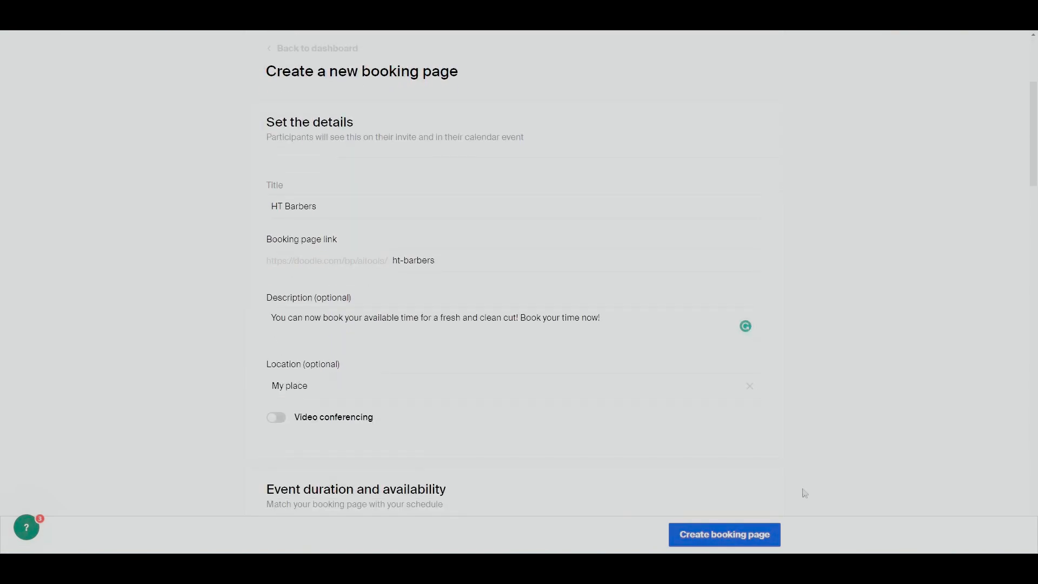
left_click(743, 542)
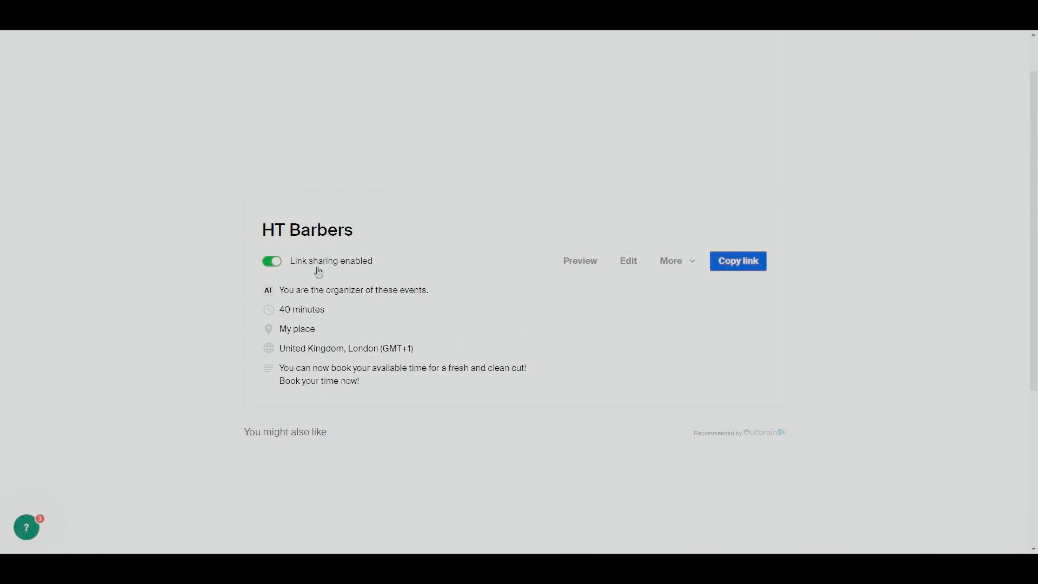
left_click(749, 269)
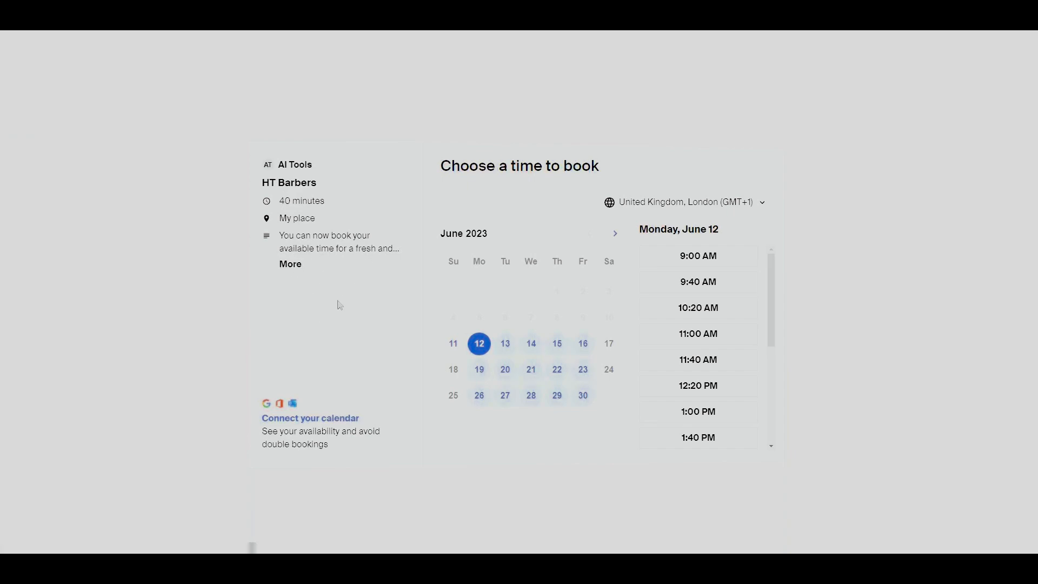
- Compare June and July 2023 availability on the public HT Barbers booking page, ending on June
left_click_drag(776, 315, 744, 299)
left_click(615, 234)
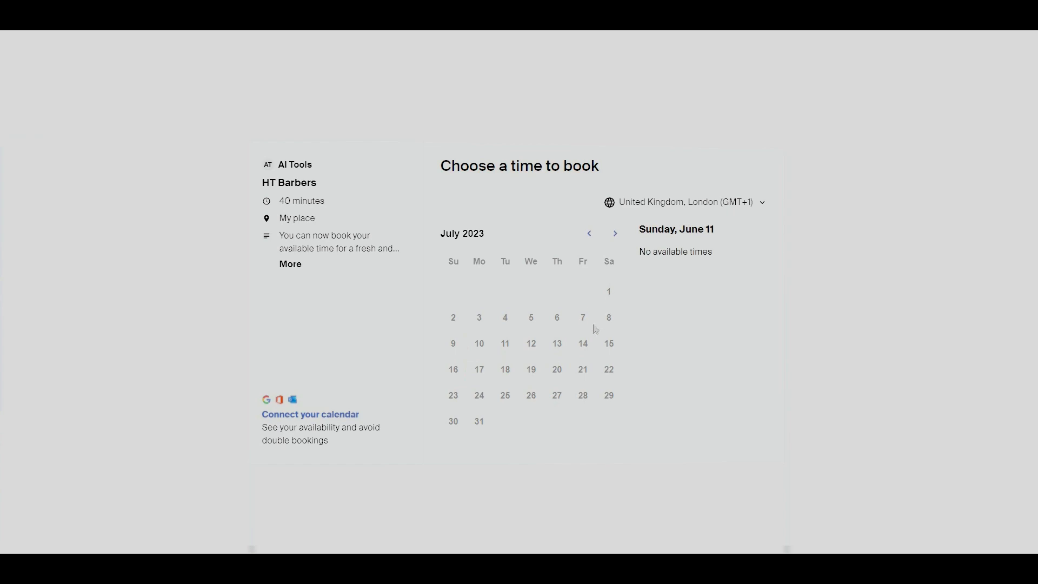
left_click(591, 233)
left_click(479, 345)
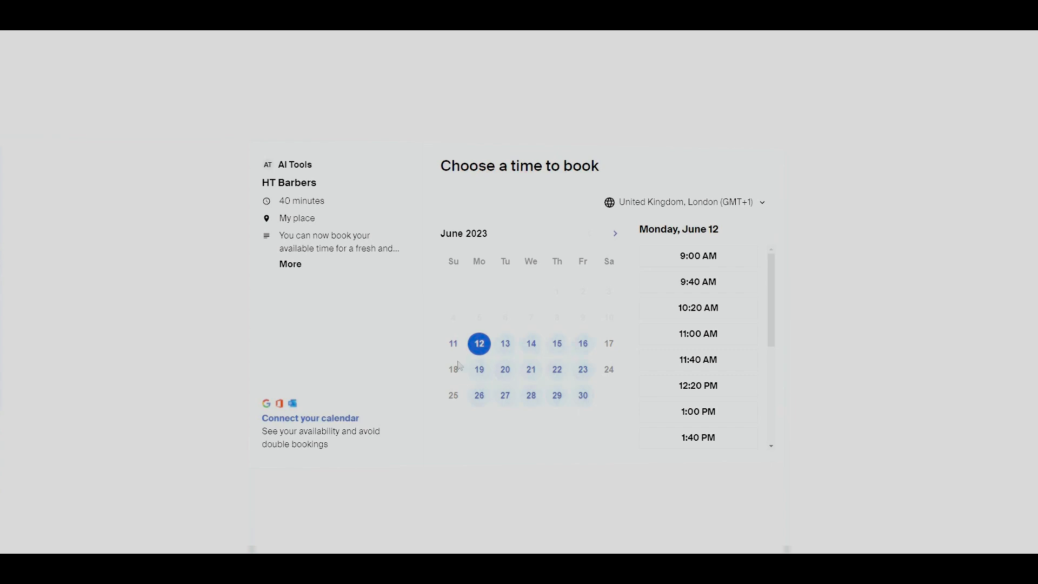
left_click(617, 234)
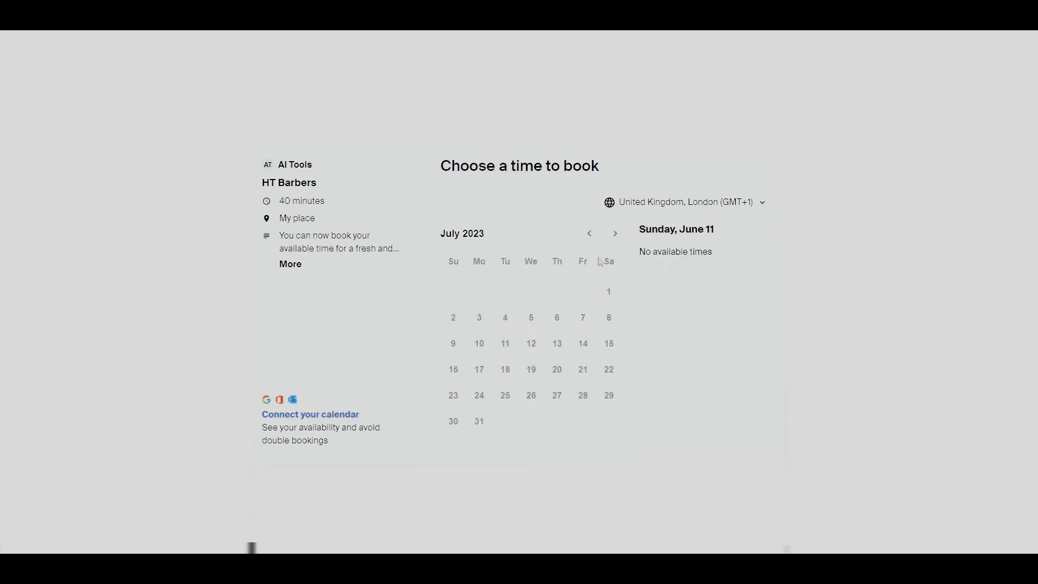
left_click(591, 235)
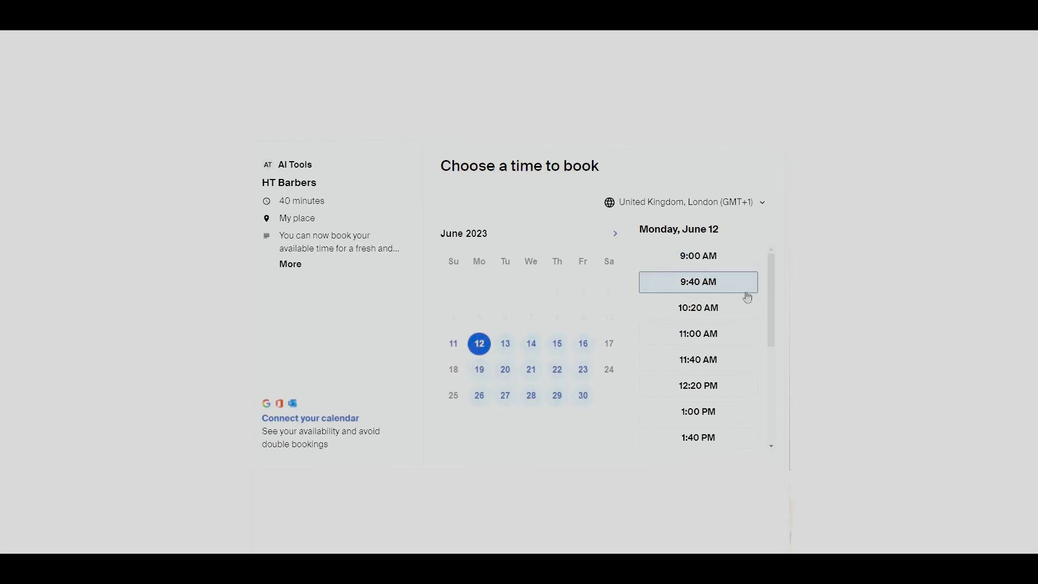
- Look through the time slots for Monday, June 12 and choose the 1:00 PM slot
scroll(722, 372, "down", 2)
scroll(722, 372, "down", 5)
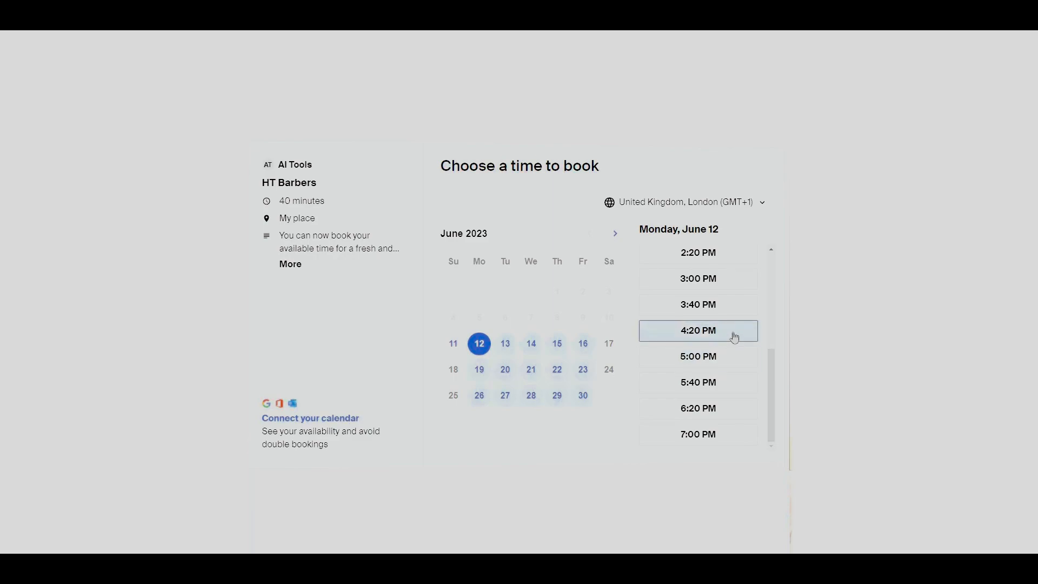
scroll(735, 335, "up", 6)
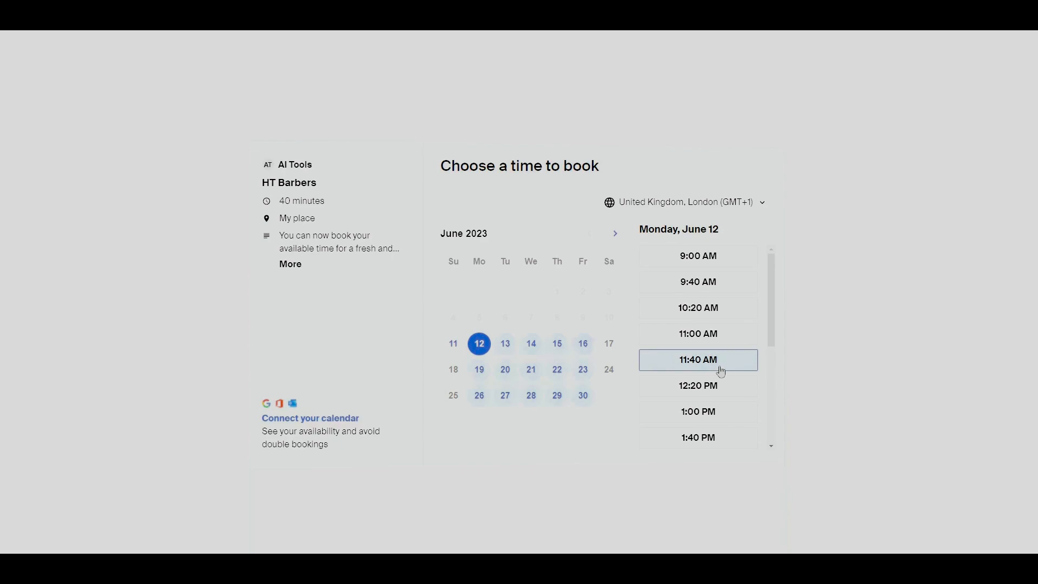
scroll(713, 351, "up", 1)
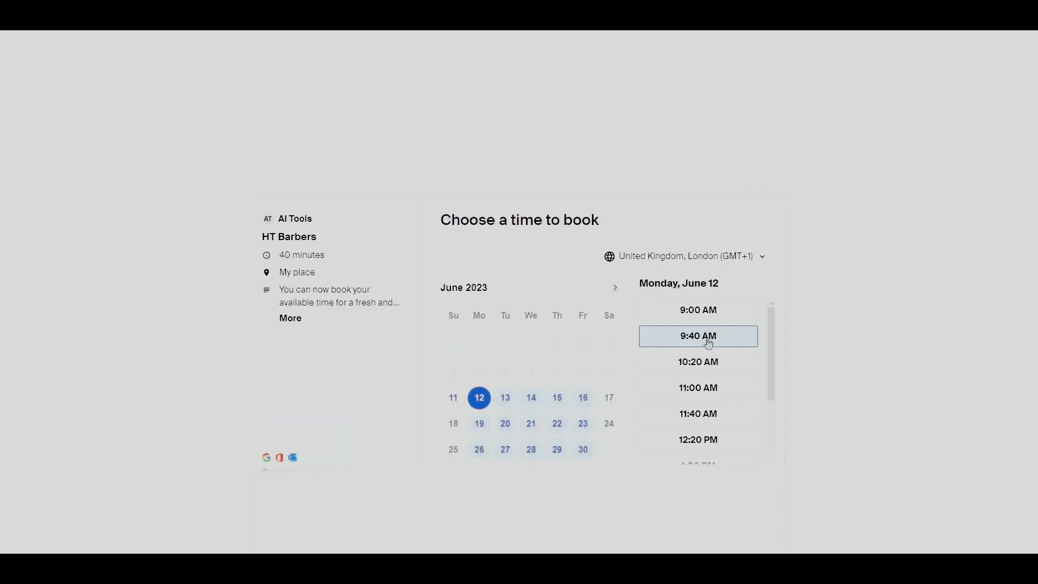
scroll(713, 441, "down", 6)
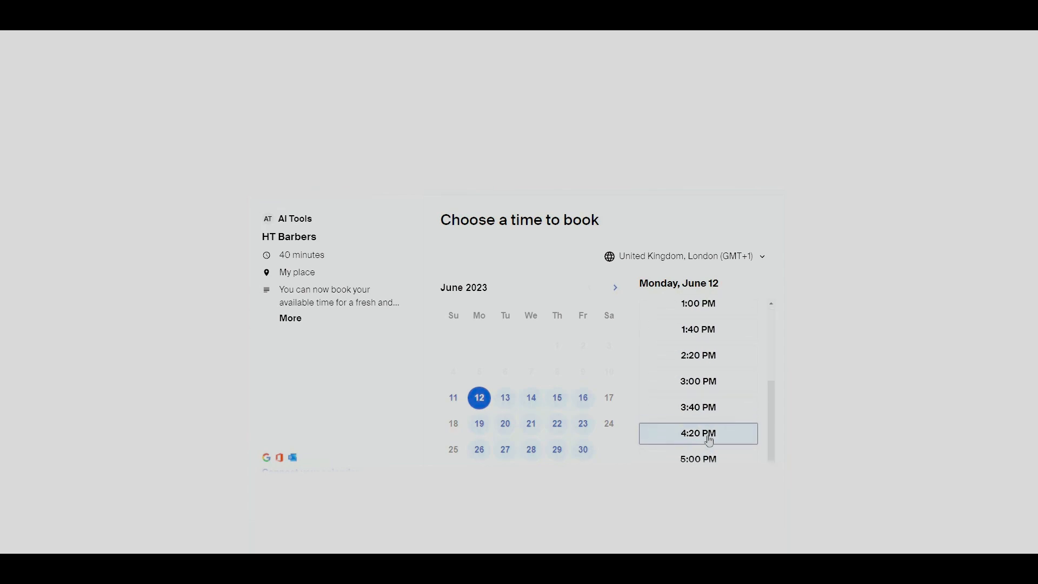
scroll(765, 447, "up", 2)
scroll(755, 433, "up", 3)
scroll(602, 436, "down", 2)
scroll(716, 448, "up", 1)
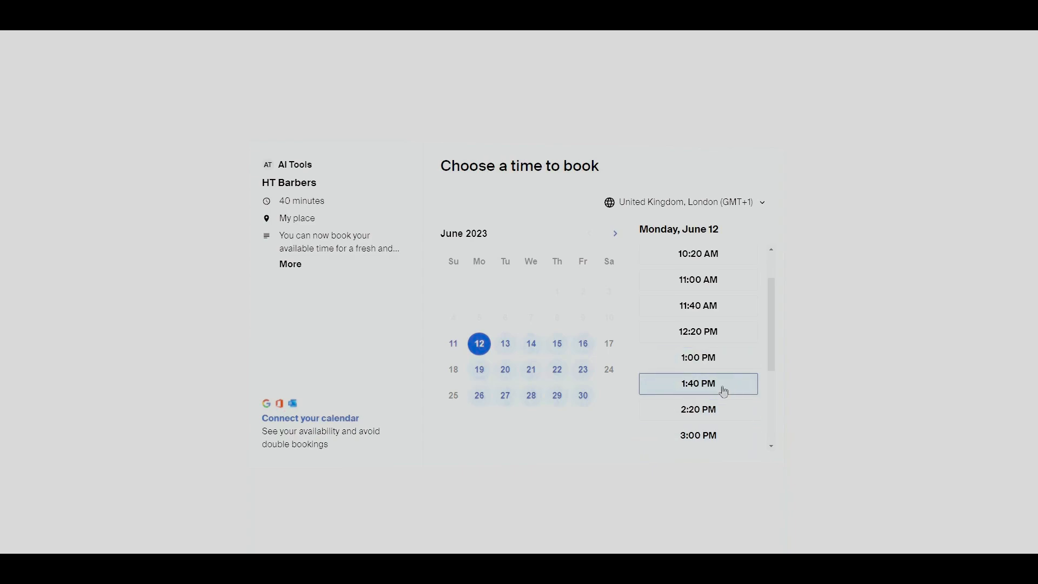
left_click(706, 361)
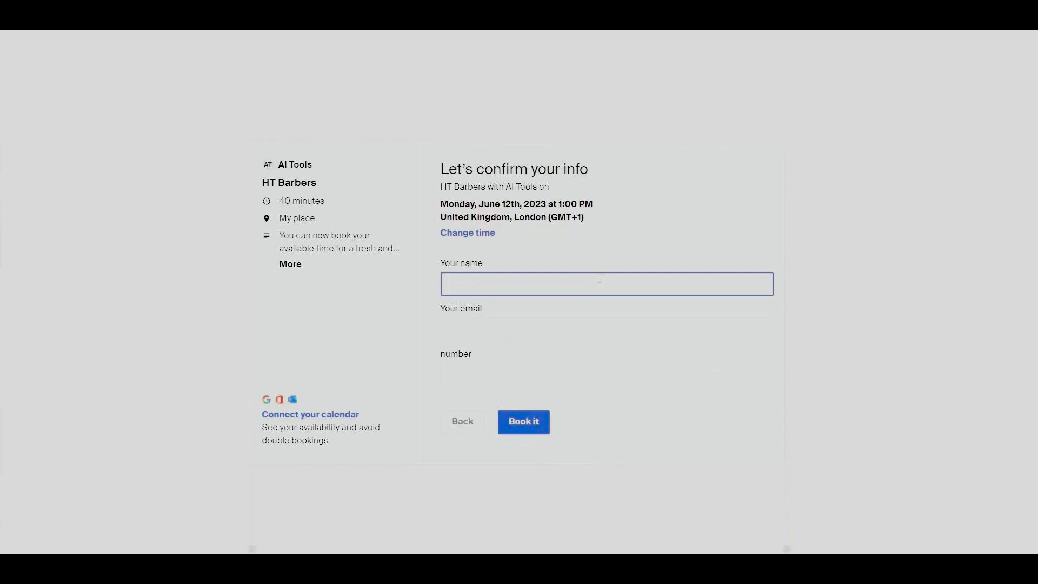
- Fill in the participant's name, email and number, and book the appointment
type("John")
key("Tab")
type("jo")
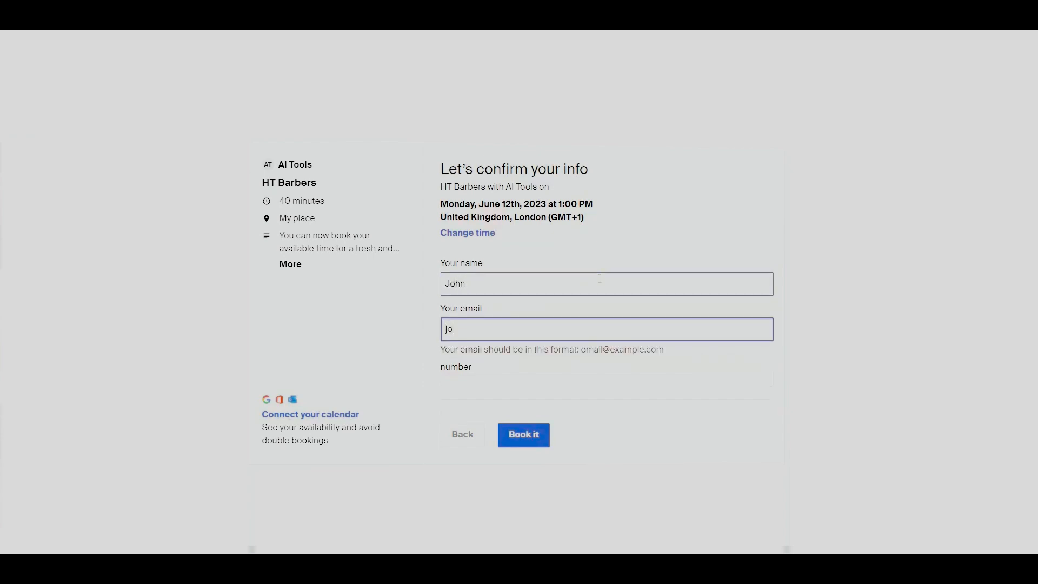
type("hn@exap")
key("BackSpace")
type("mple.com")
left_click(594, 385)
type("123456789")
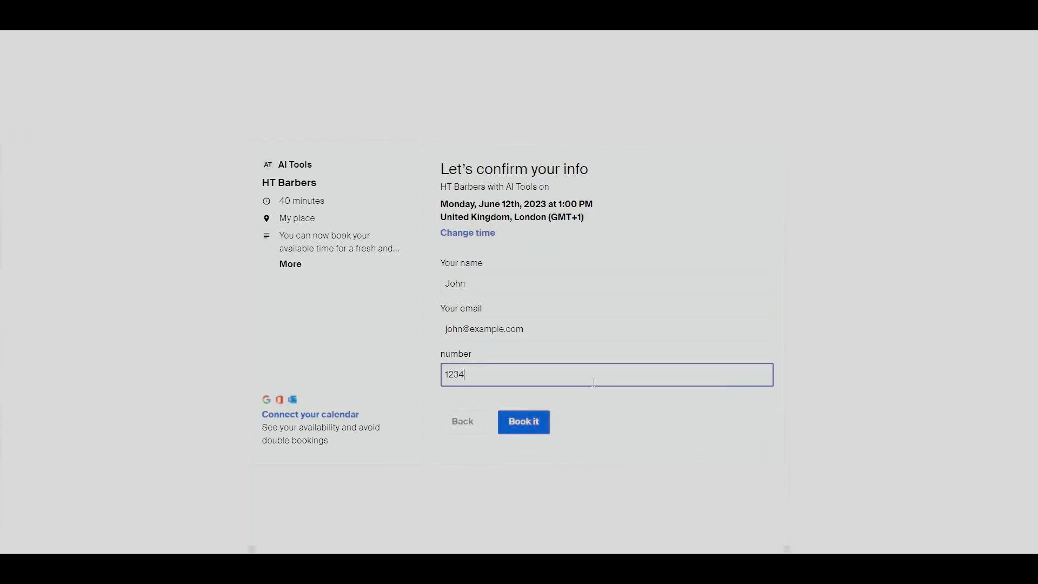
left_click(526, 425)
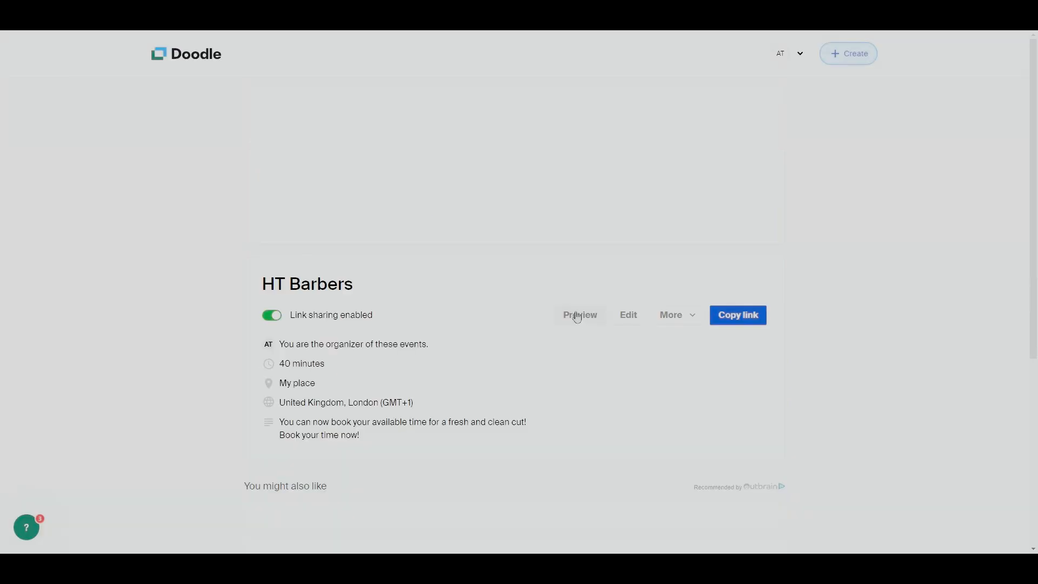
- Go back to the Doodle dashboard from the HT Barbers booking page overview
scroll(576, 316, "down", 1)
scroll(574, 314, "up", 1)
left_click(198, 63)
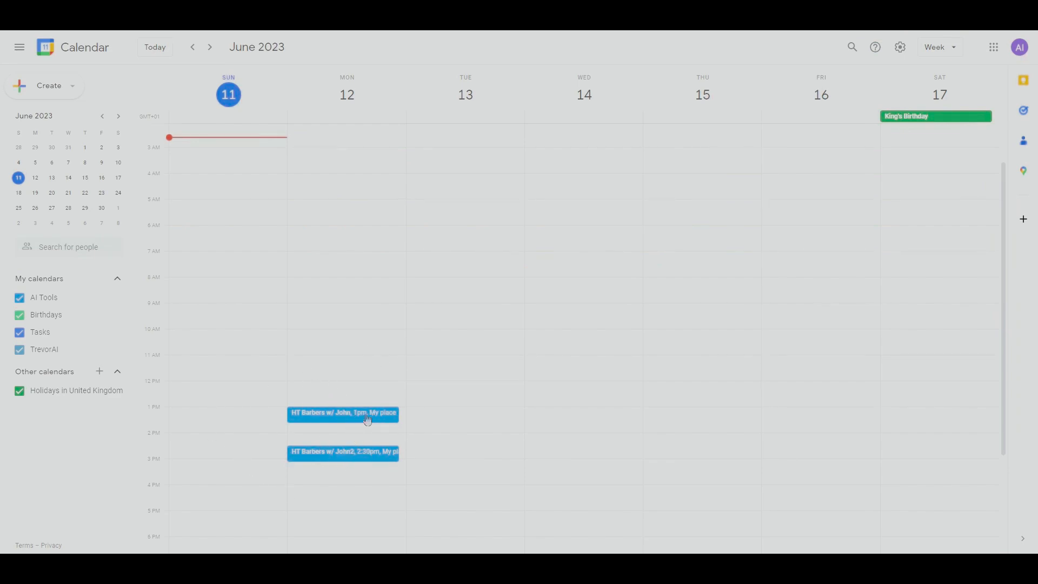
- Inspect the HT Barbers appointments on Monday, June 12 in Google Calendar
scroll(332, 442, "down", 1)
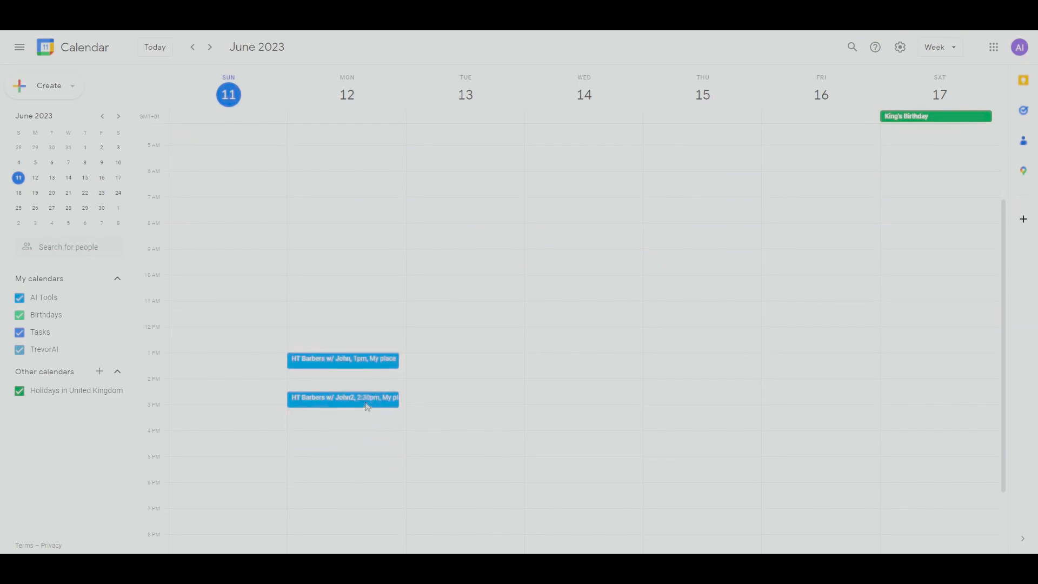
key("ctrl+plus")
key("ctrl+plus")
key("ctrl+minus")
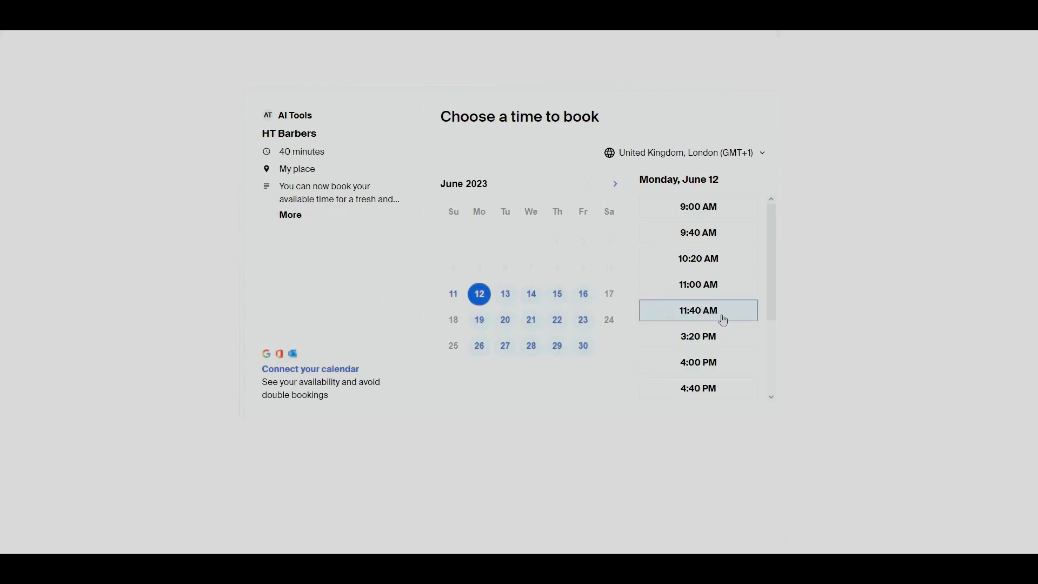
- Review the remaining time slots for Monday, June 12 on the Doodle booking page
left_click(705, 325)
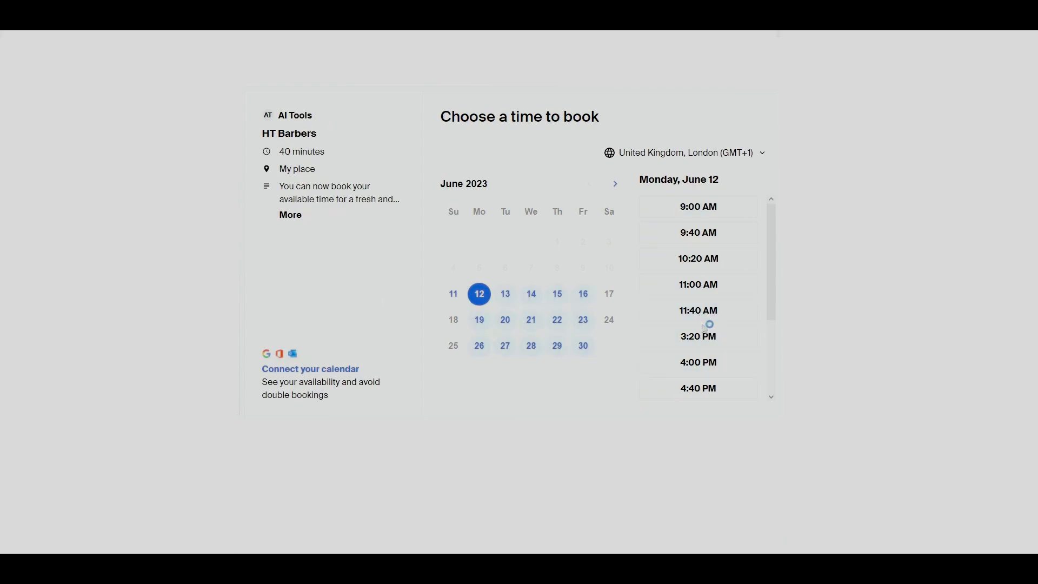
scroll(705, 329, "down", 3)
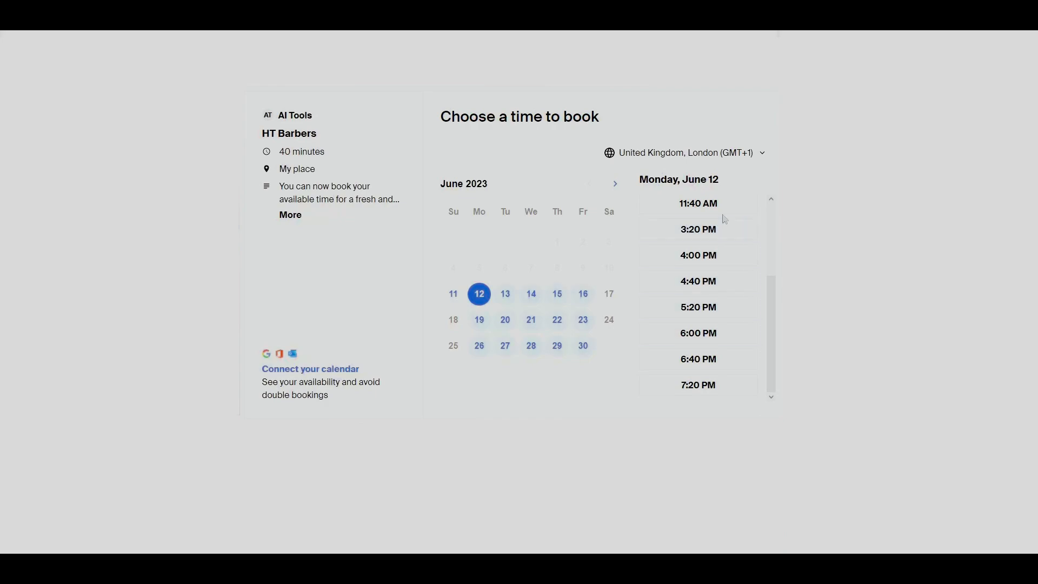
scroll(719, 327, "up", 3)
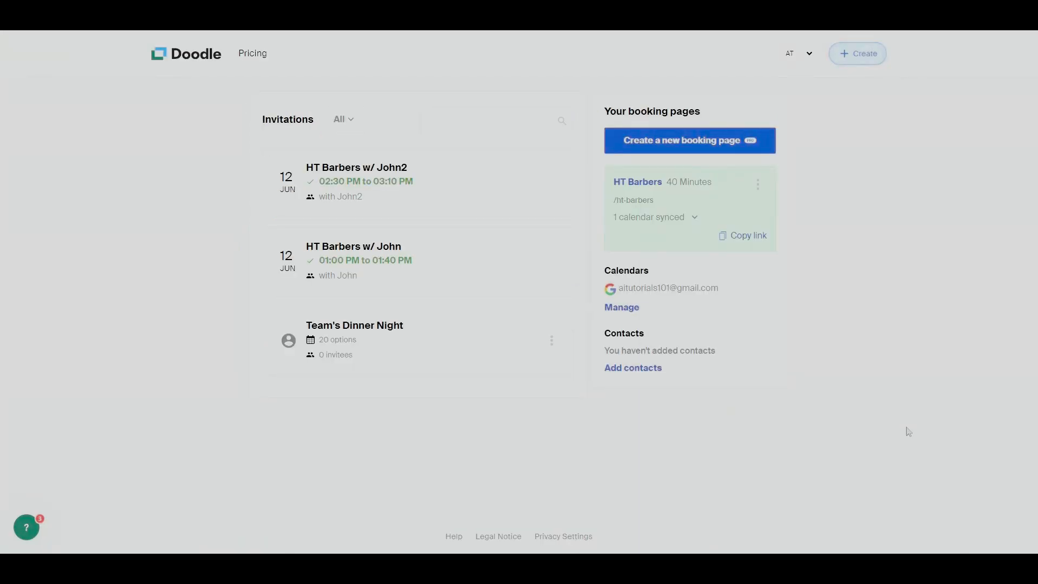